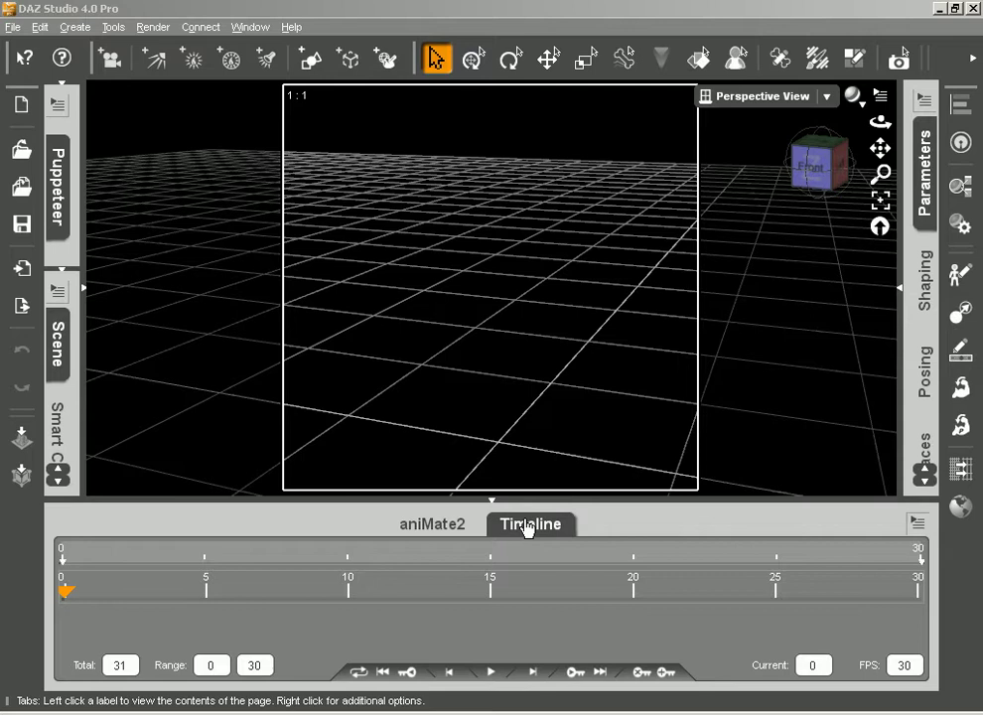
{"action": "left_click", "coordinate": [452, 524]}
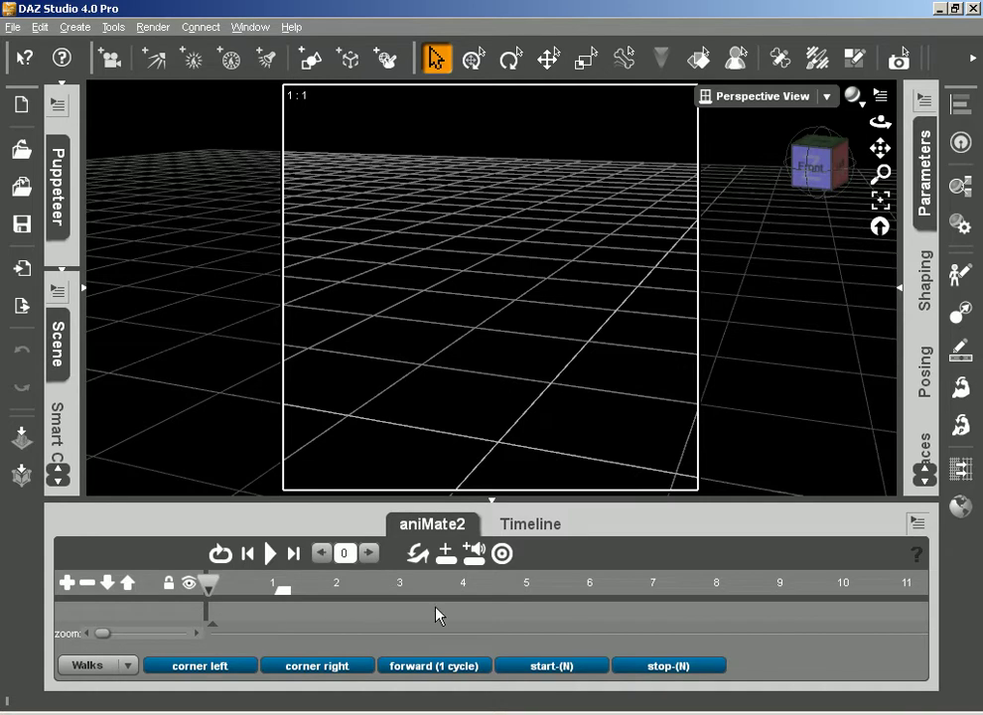
{"action": "left_click", "coordinate": [532, 526]}
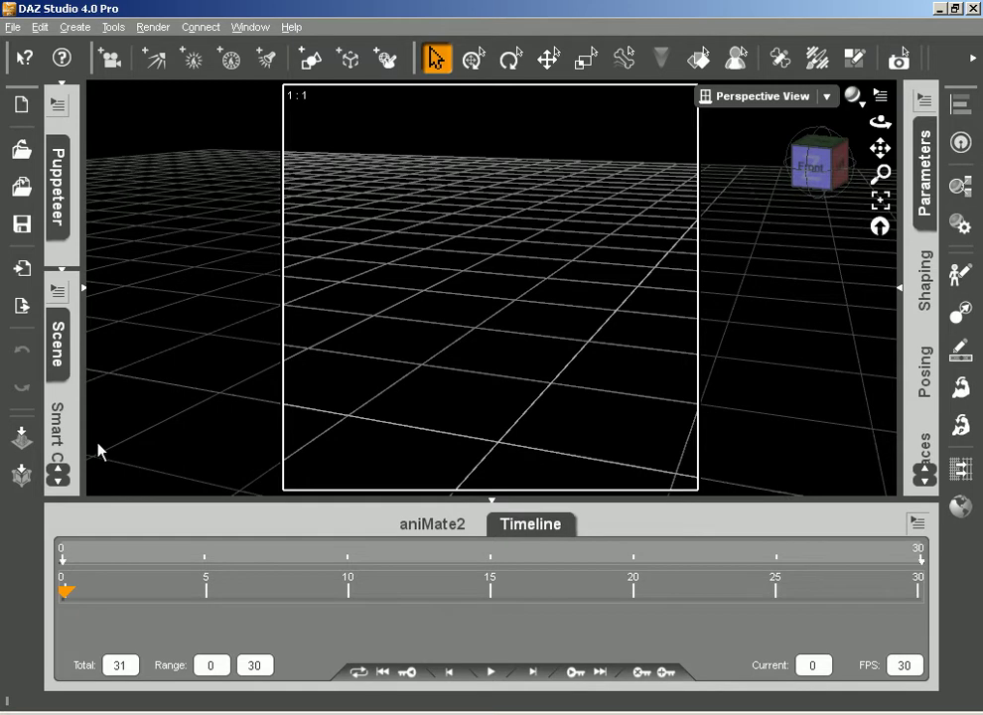
Step: Load the Jumperia figure into the scene from the Content Library
{"action": "left_click", "coordinate": [84, 290]}
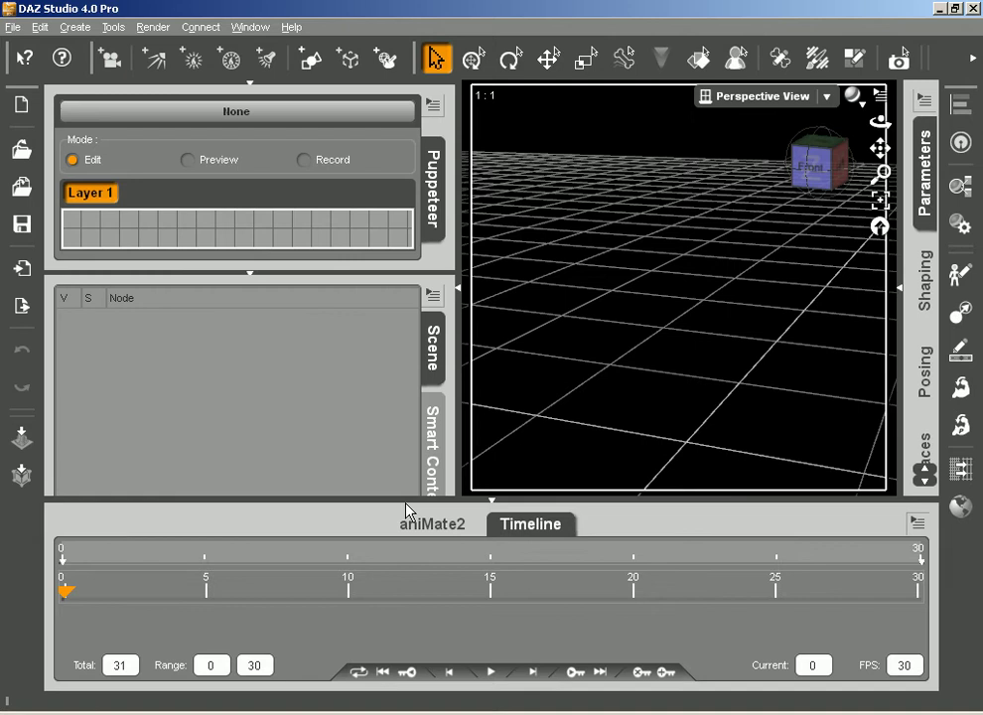
{"action": "left_click", "coordinate": [250, 84]}
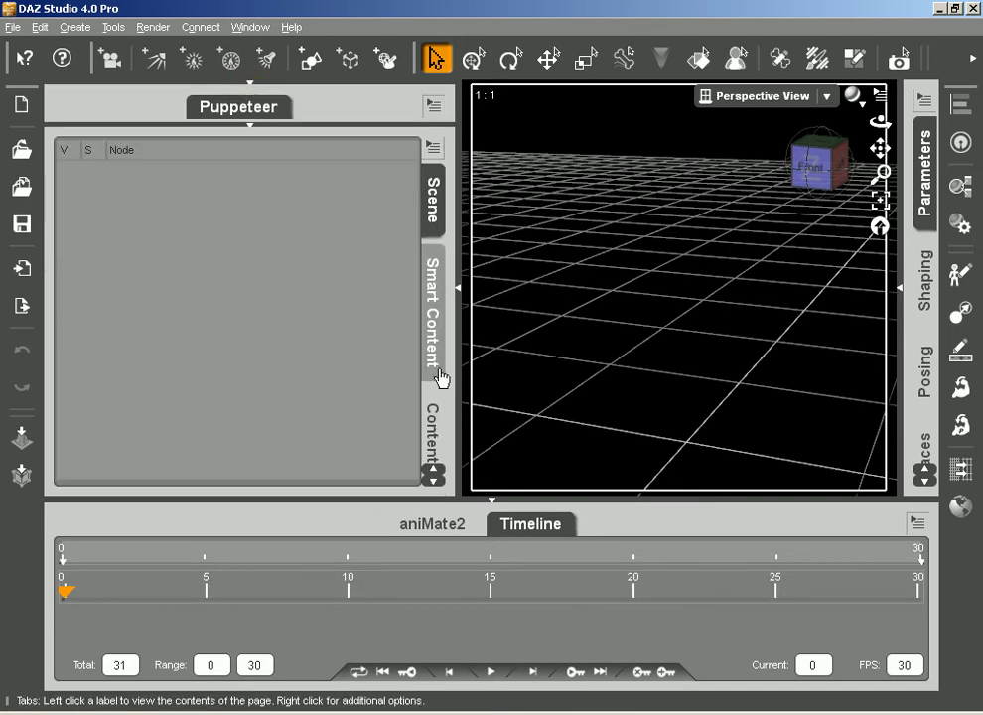
{"action": "left_click", "coordinate": [433, 442]}
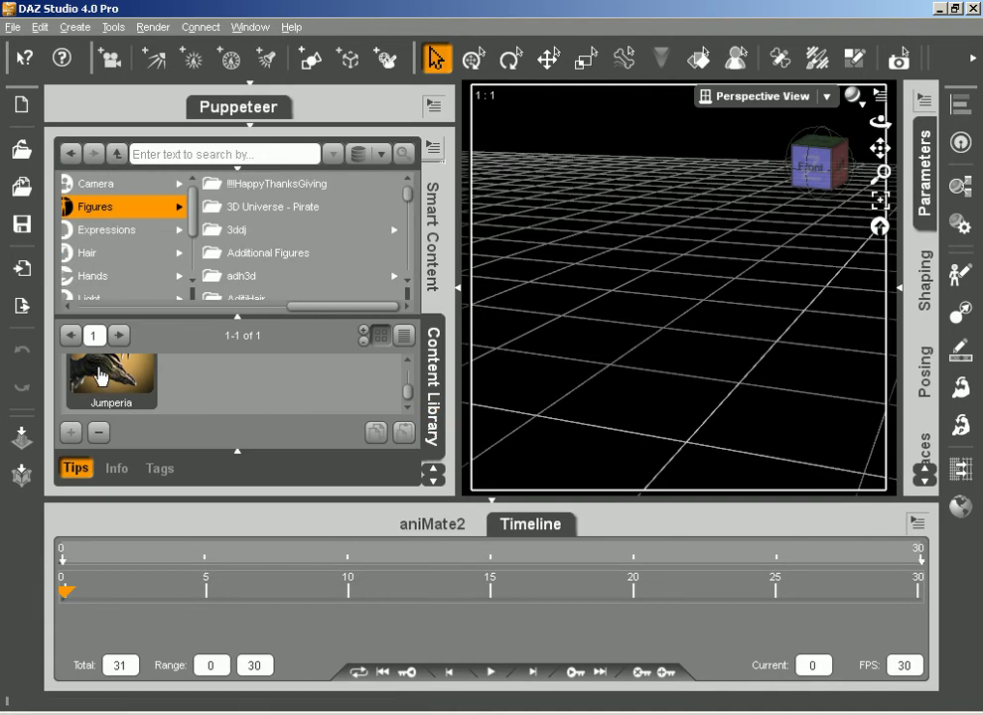
{"action": "left_click", "coordinate": [407, 199]}
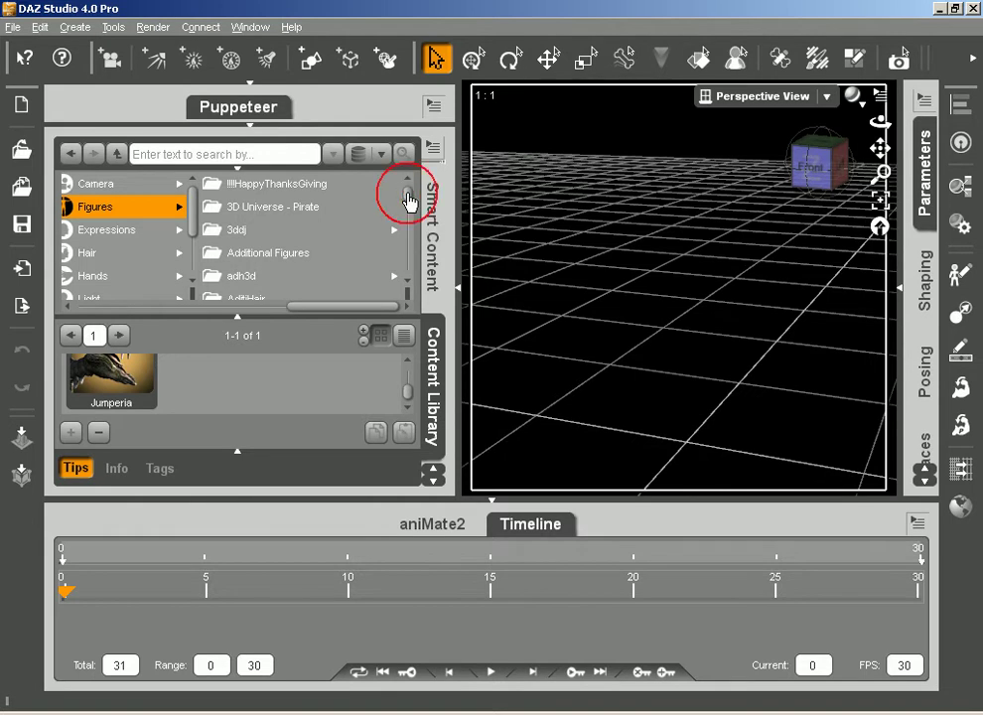
{"action": "left_click_drag", "start_coordinate": [408, 200], "coordinate": [403, 235]}
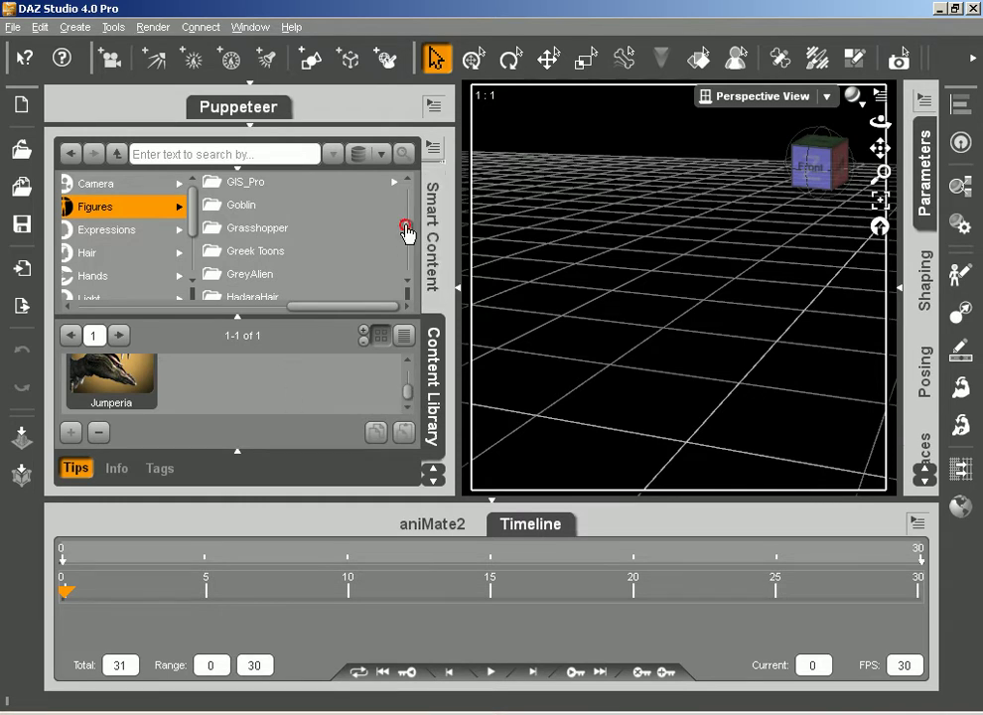
{"action": "left_click_drag", "start_coordinate": [406, 226], "coordinate": [406, 217]}
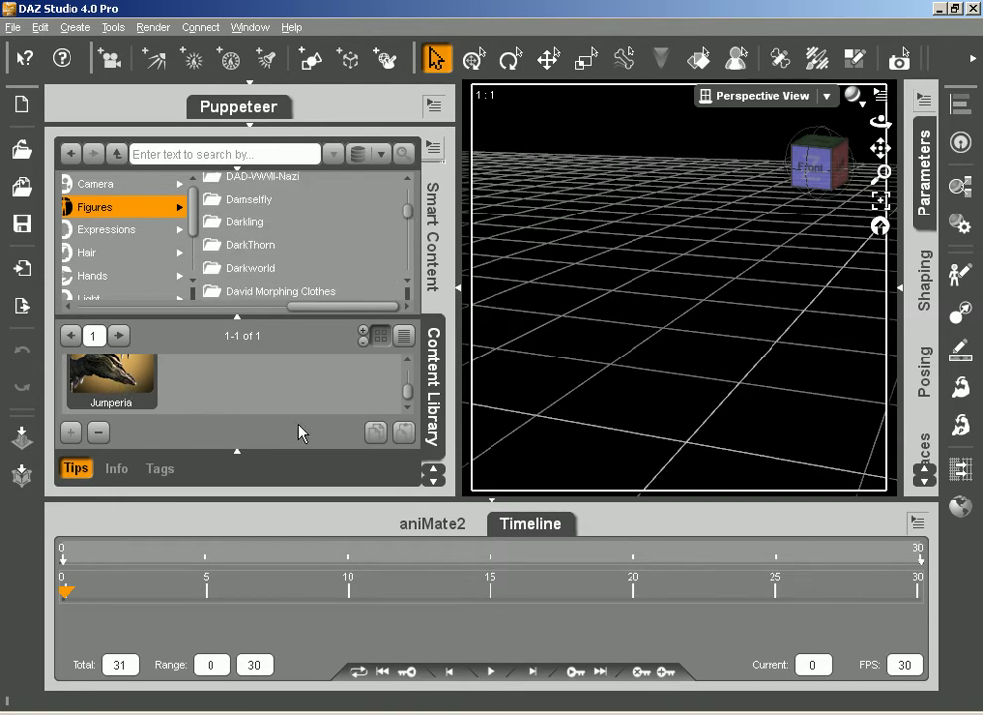
{"action": "double_click", "coordinate": [104, 375]}
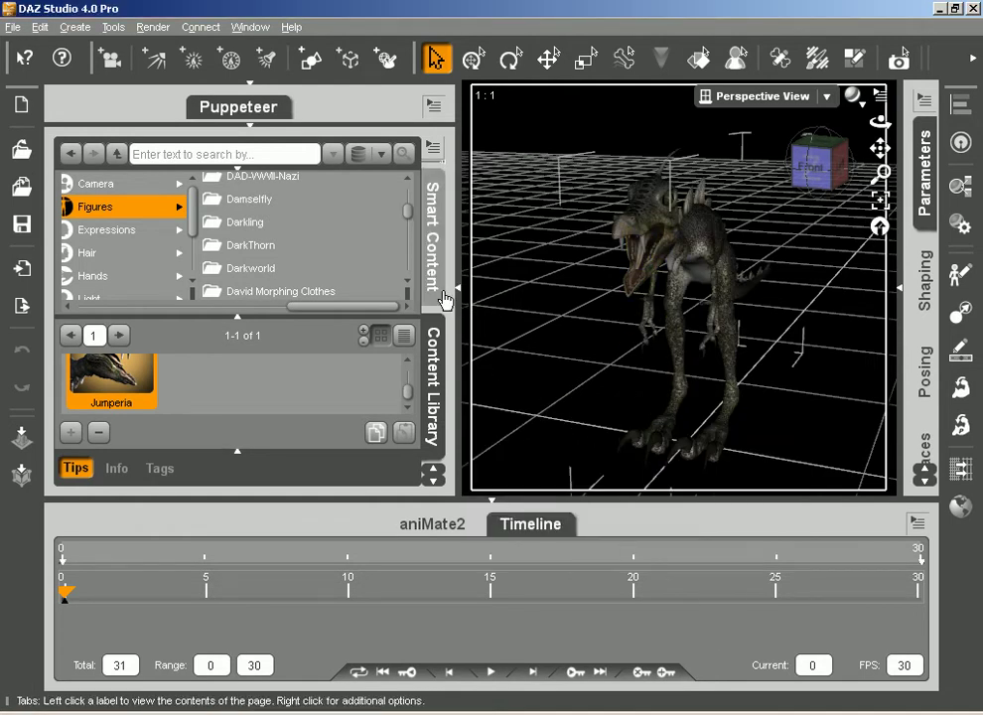
Step: Examine Jumperia's bone hierarchy in the scene list, expanding the hip, rThigh and lThigh nodes
{"action": "left_click", "coordinate": [430, 463]}
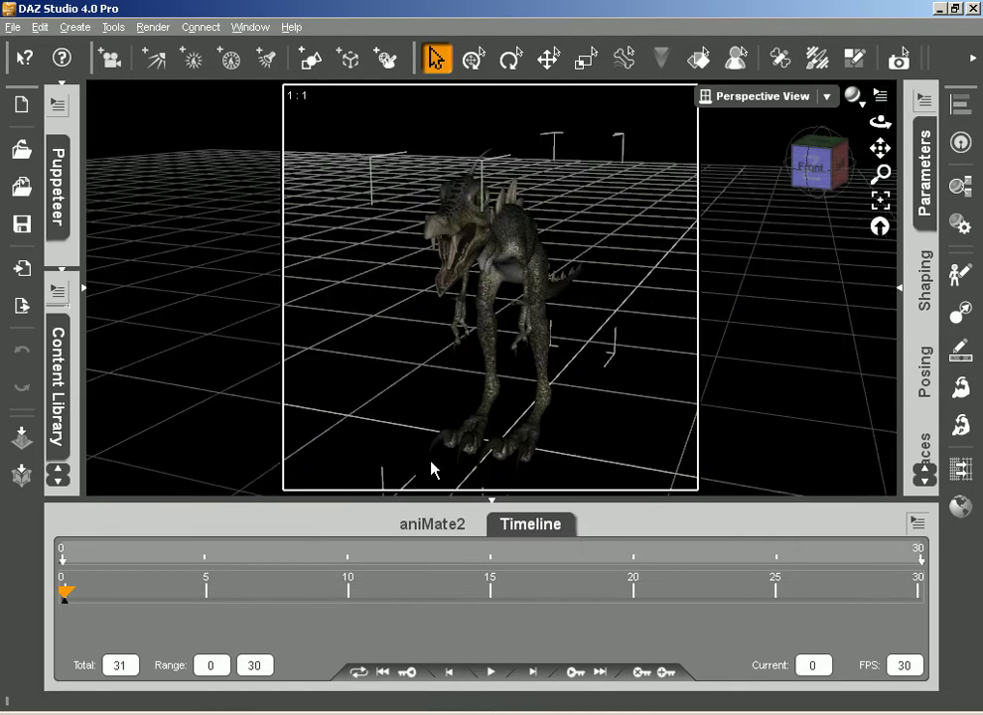
{"action": "left_click", "coordinate": [85, 289]}
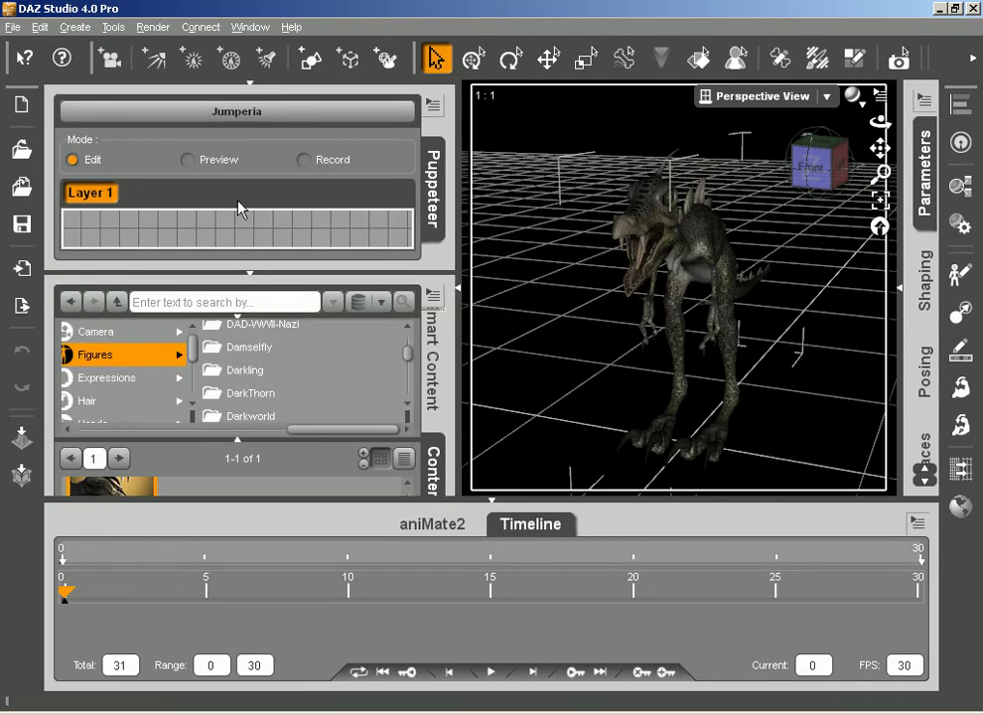
{"action": "left_click", "coordinate": [250, 86]}
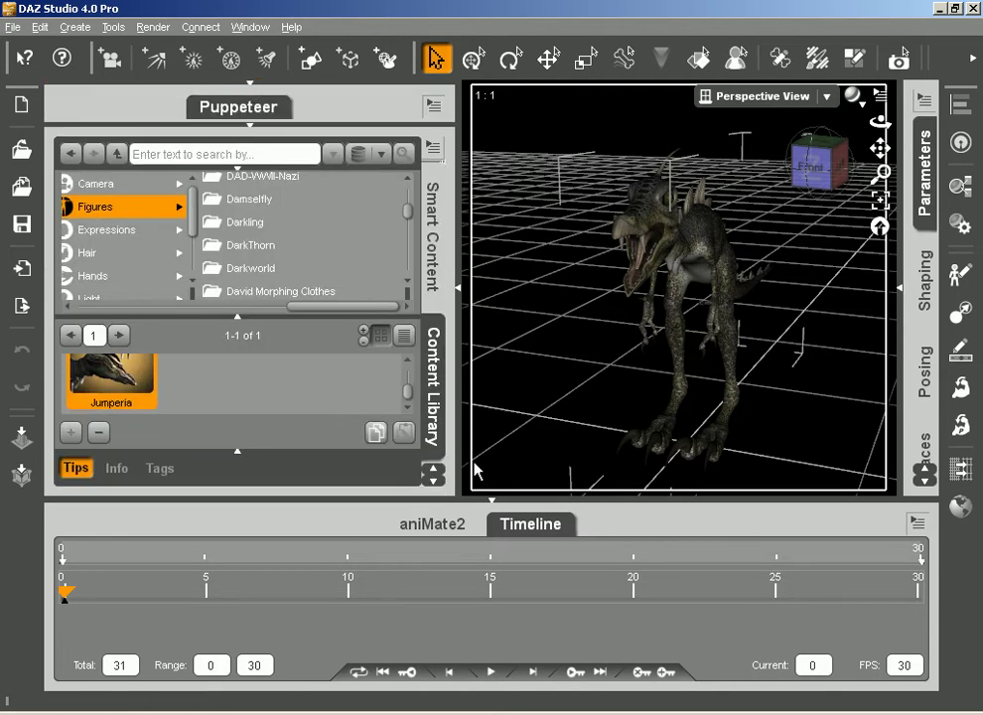
{"action": "left_click", "coordinate": [432, 482]}
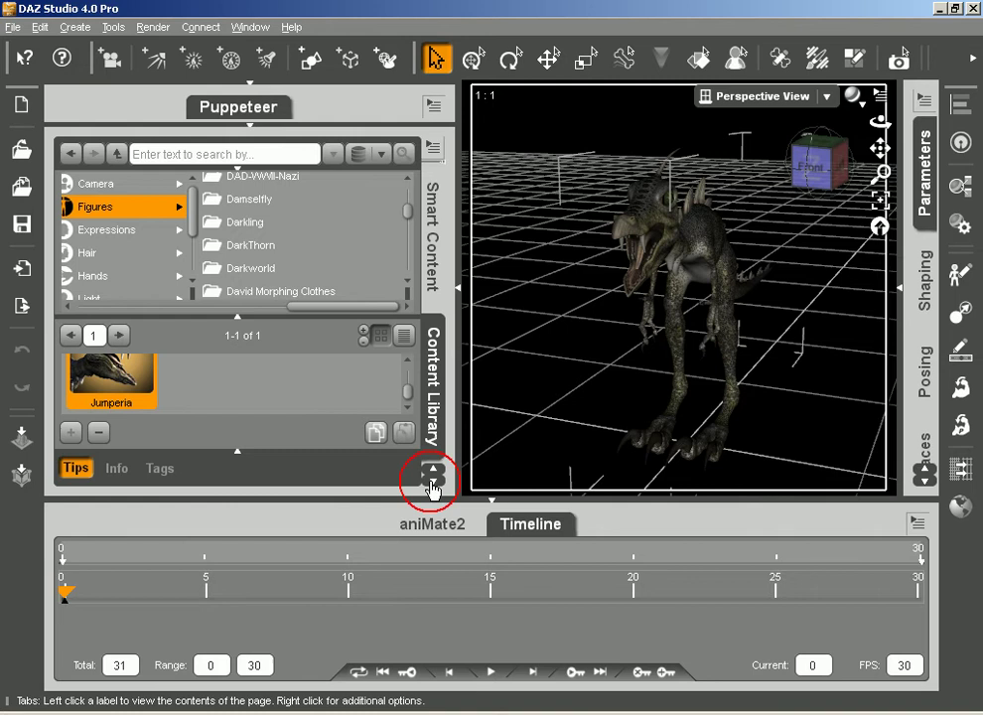
{"action": "left_click", "coordinate": [429, 467]}
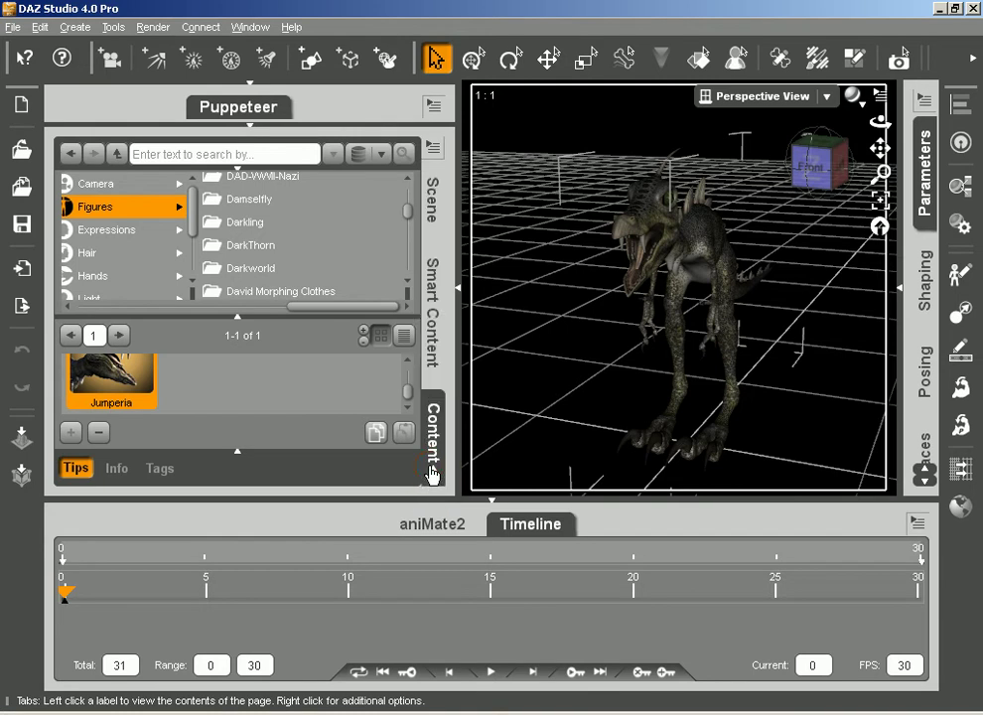
{"action": "left_click", "coordinate": [432, 199]}
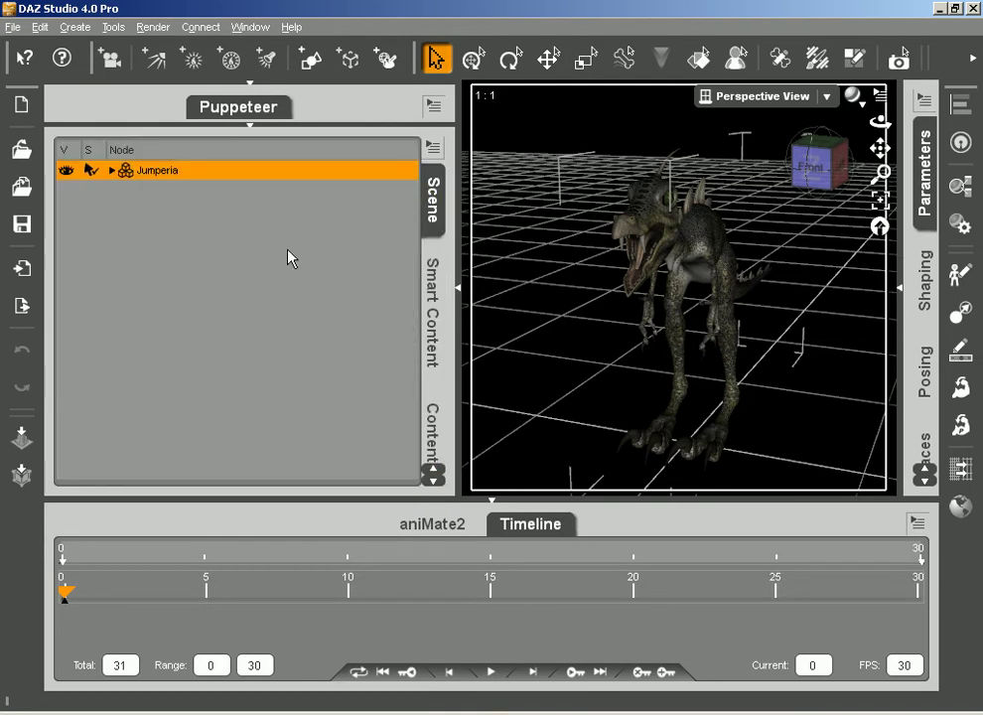
{"action": "left_click", "coordinate": [112, 170]}
{"action": "left_click", "coordinate": [122, 191]}
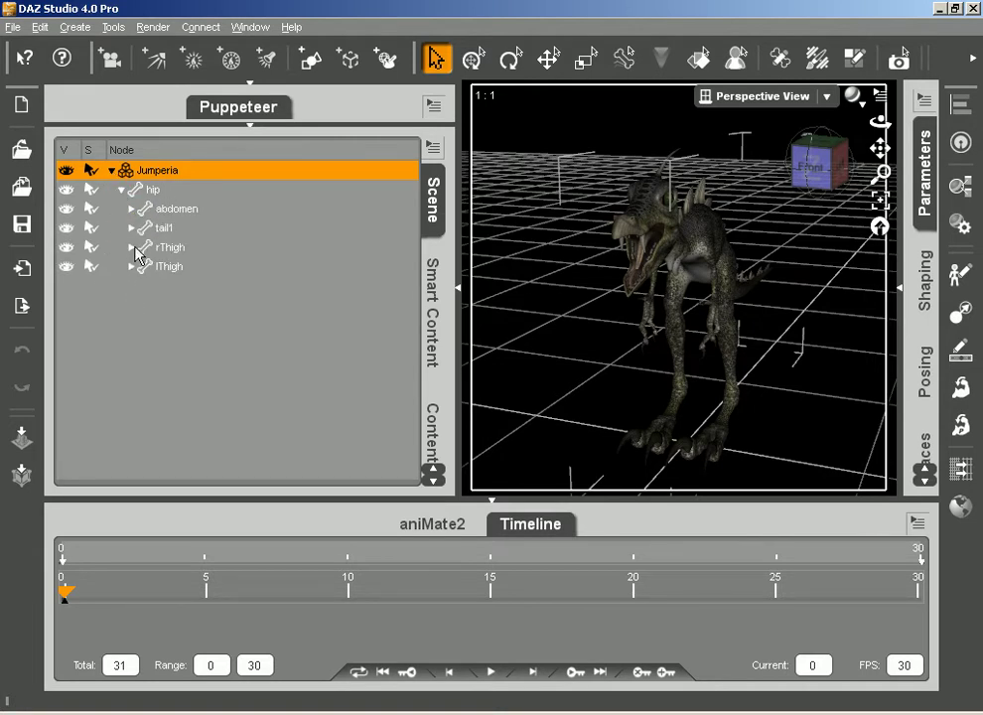
{"action": "left_click", "coordinate": [131, 247]}
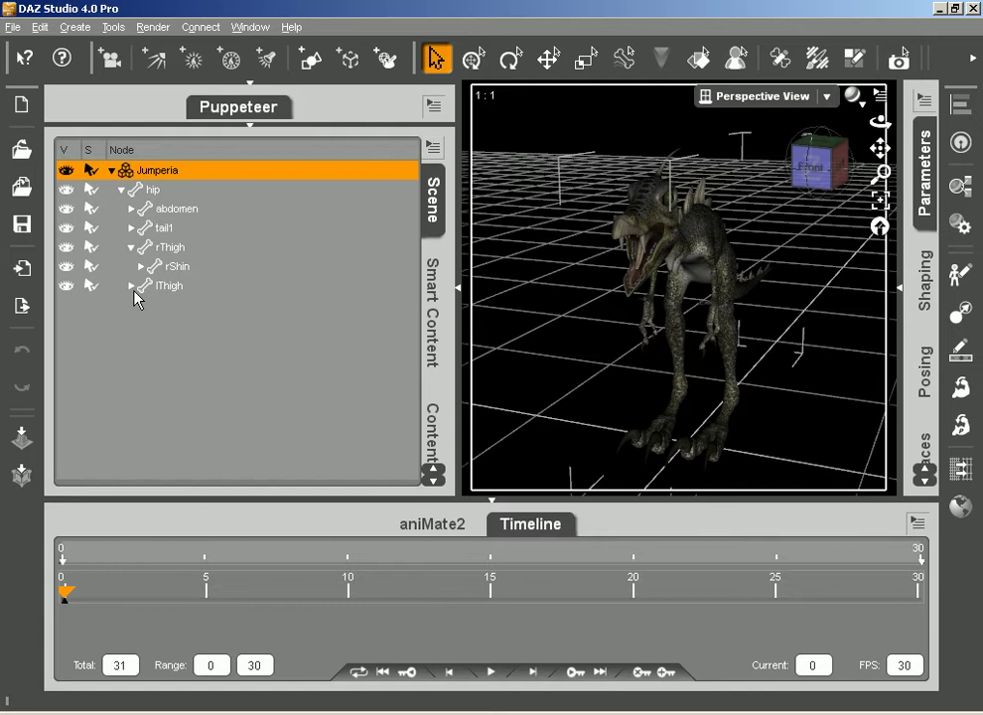
{"action": "left_click", "coordinate": [133, 286]}
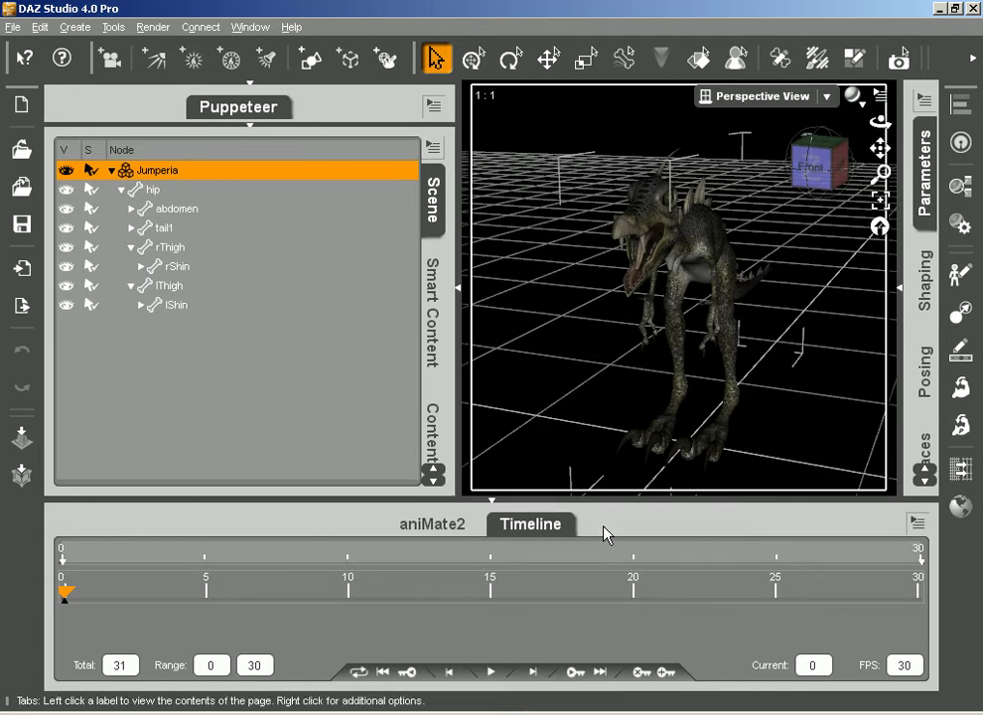
{"action": "left_click", "coordinate": [460, 292]}
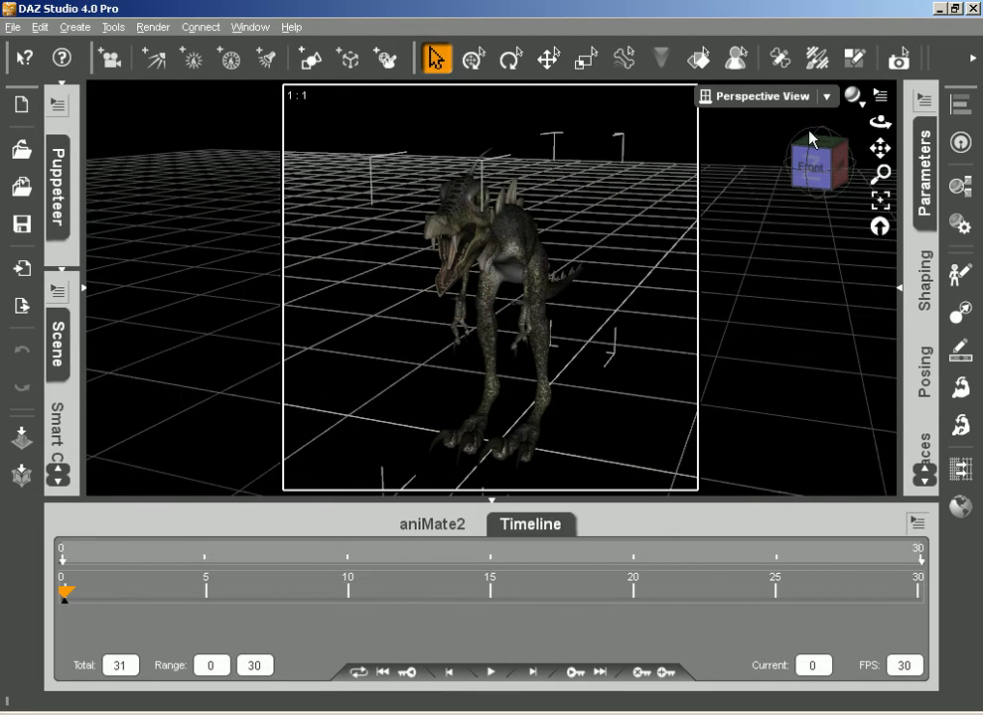
Step: Switch the viewport to Left View with the whole creature down to its feet in frame
{"action": "left_click", "coordinate": [827, 97]}
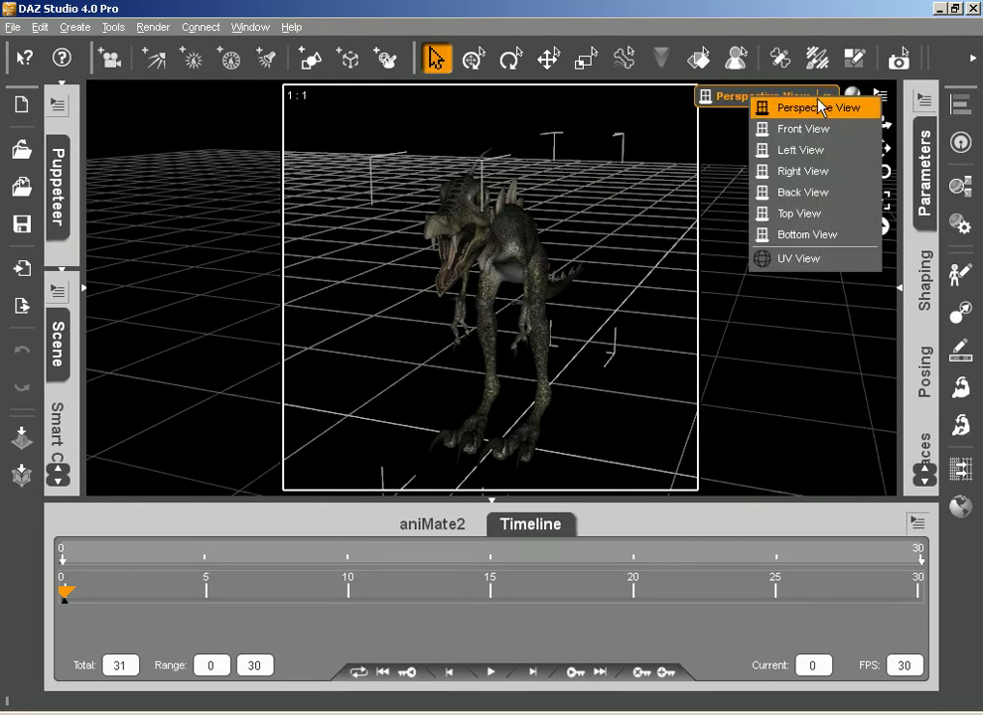
{"action": "left_click", "coordinate": [813, 152]}
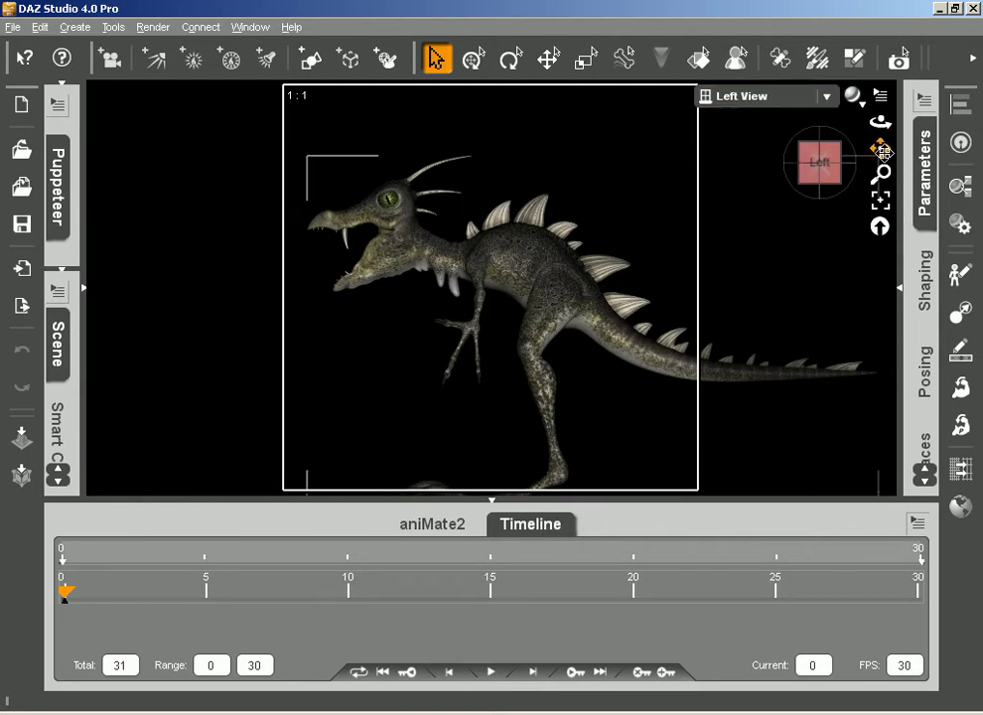
{"action": "mouse_move", "coordinate": [880, 148]}
{"action": "left_mouse_down"}
{"action": "mouse_move", "coordinate": [880, 97]}
{"action": "mouse_move", "coordinate": [882, 148]}
{"action": "mouse_move", "coordinate": [865, 146]}
{"action": "left_mouse_up"}
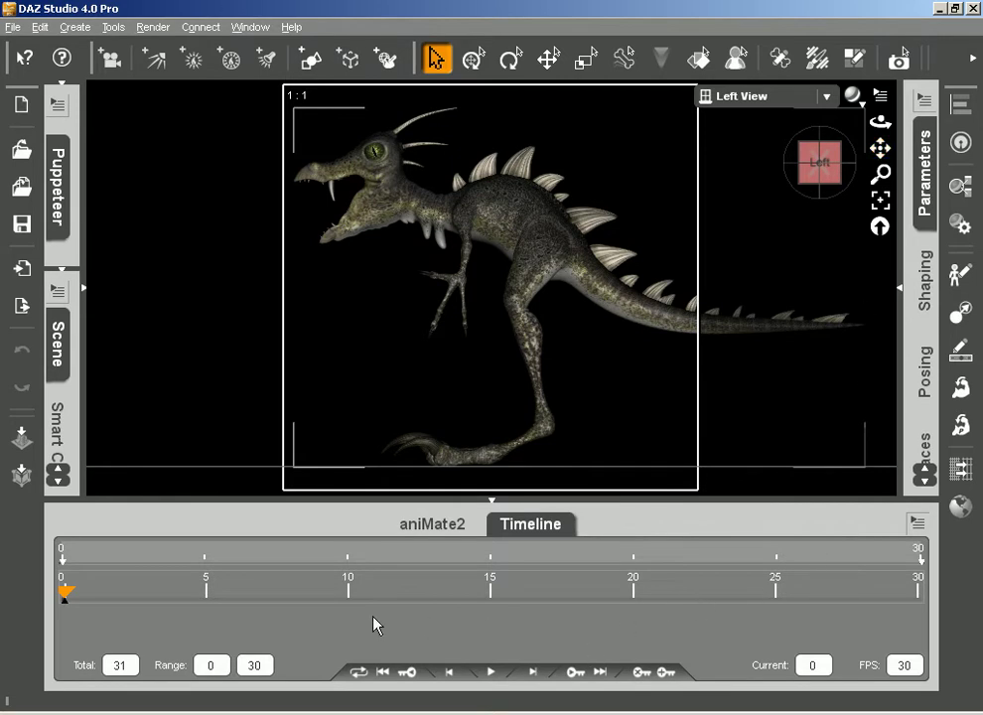
Step: Set the animation's total length to 61 frames
{"action": "left_click", "coordinate": [120, 665]}
{"action": "type", "text": "61"}
{"action": "key", "text": "Return"}
Step: Rotate Jumperia's left thigh backward at frame 0 so that the left leg trails behind the body
{"action": "left_click", "coordinate": [533, 261]}
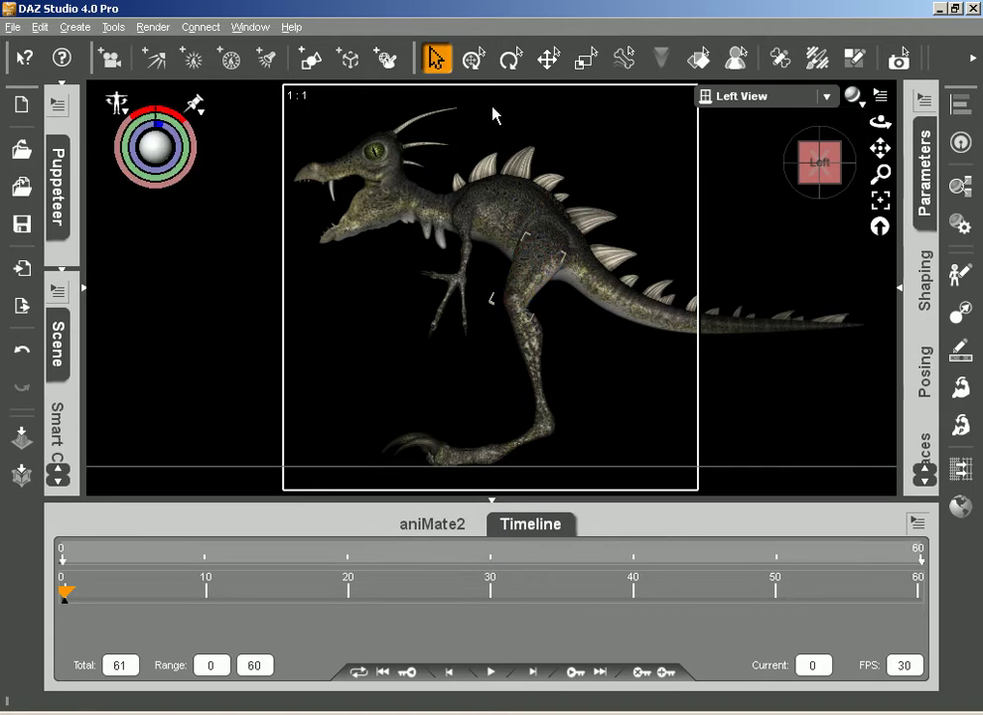
{"action": "left_click_drag", "start_coordinate": [161, 114], "coordinate": [181, 119]}
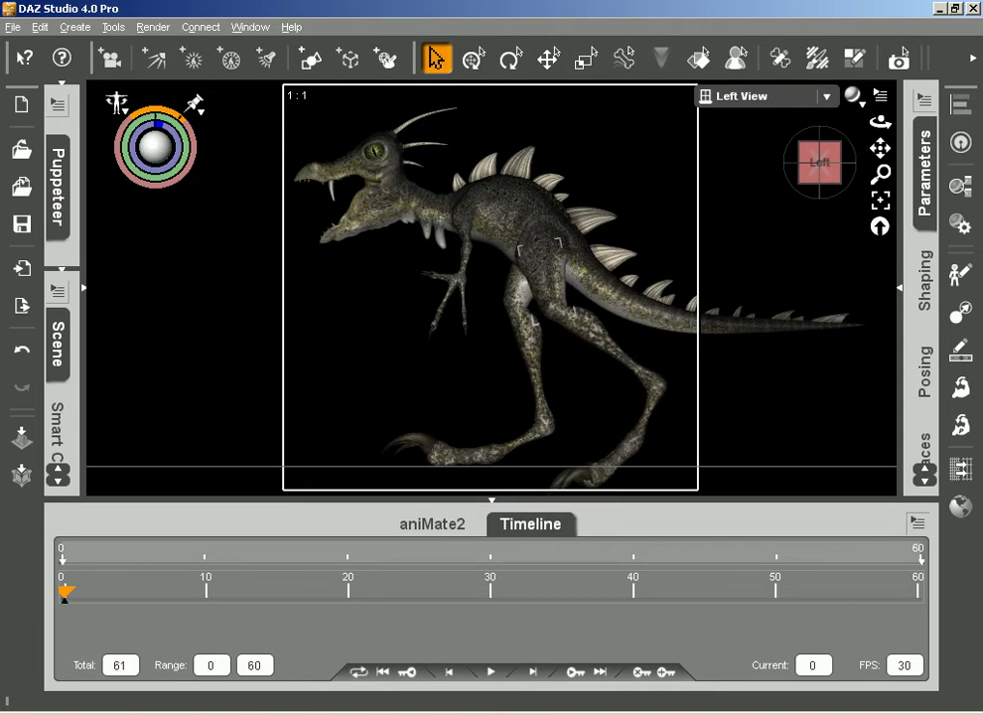
{"action": "left_click_drag", "start_coordinate": [182, 118], "coordinate": [199, 136]}
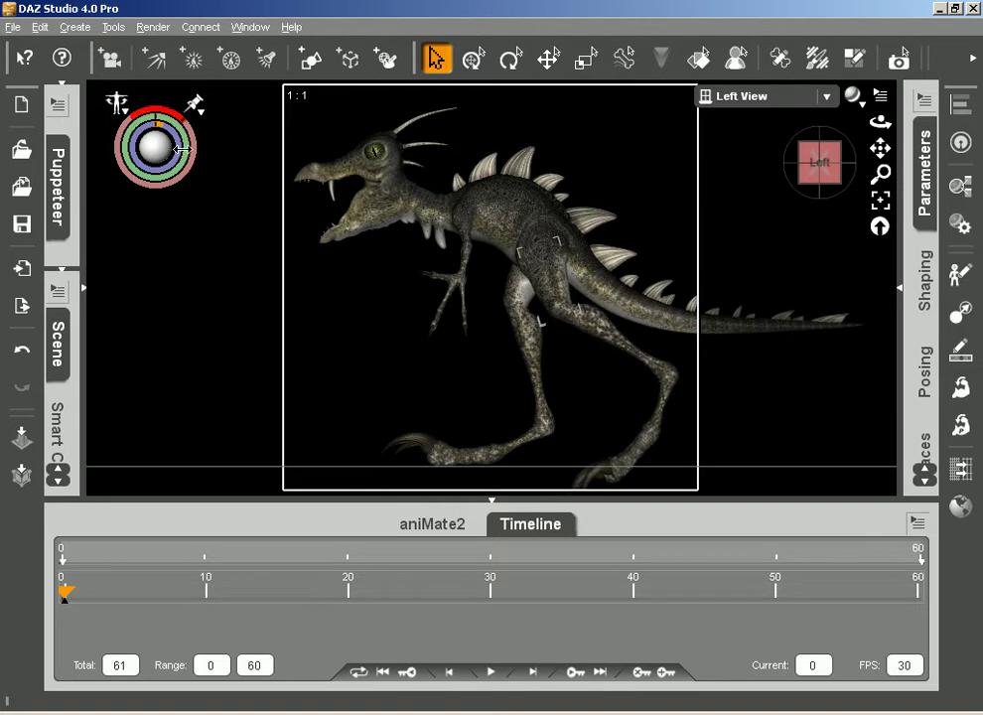
Step: Bend the trailing left leg's shin slightly backward and its ankle and foot joints forward to bring the foot near the ground line
{"action": "left_click", "coordinate": [665, 416]}
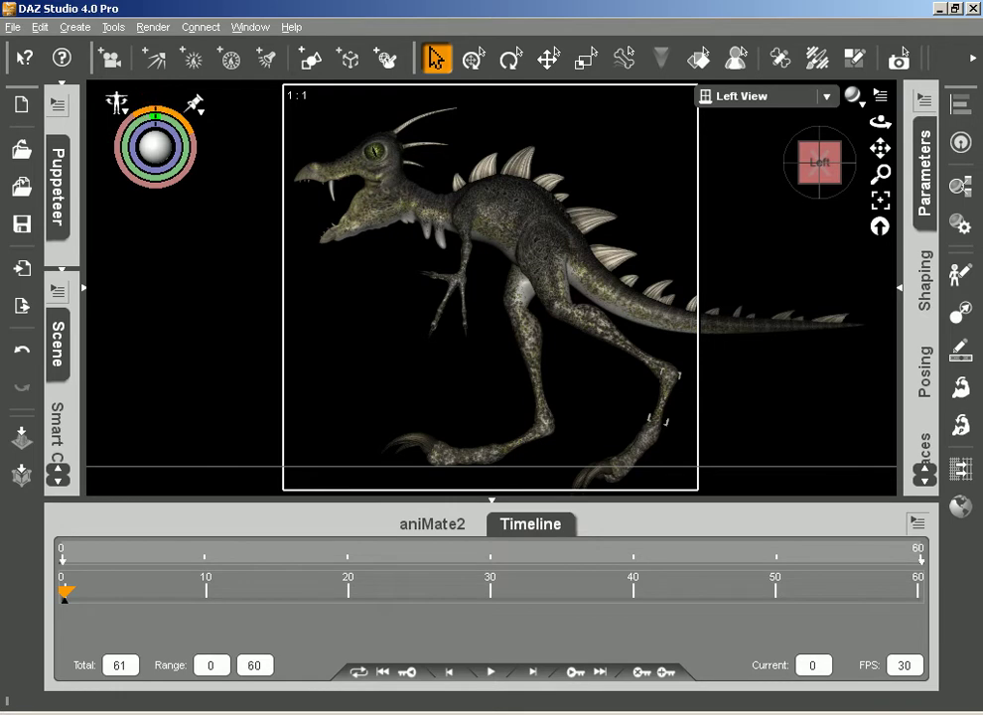
{"action": "left_click_drag", "start_coordinate": [156, 110], "coordinate": [147, 109]}
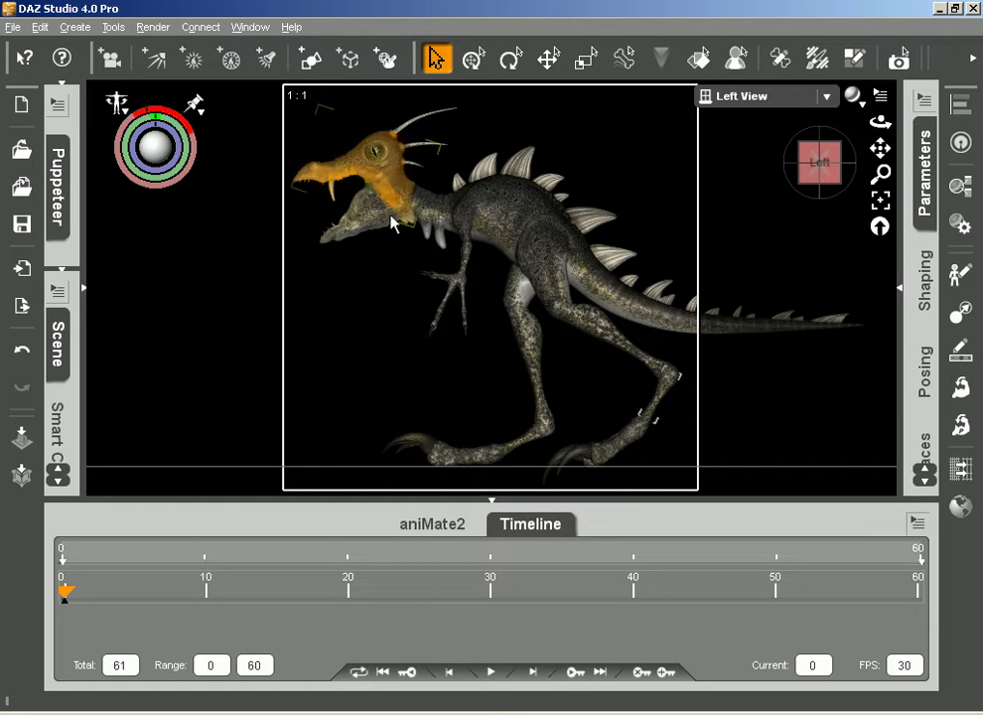
{"action": "left_click", "coordinate": [610, 336]}
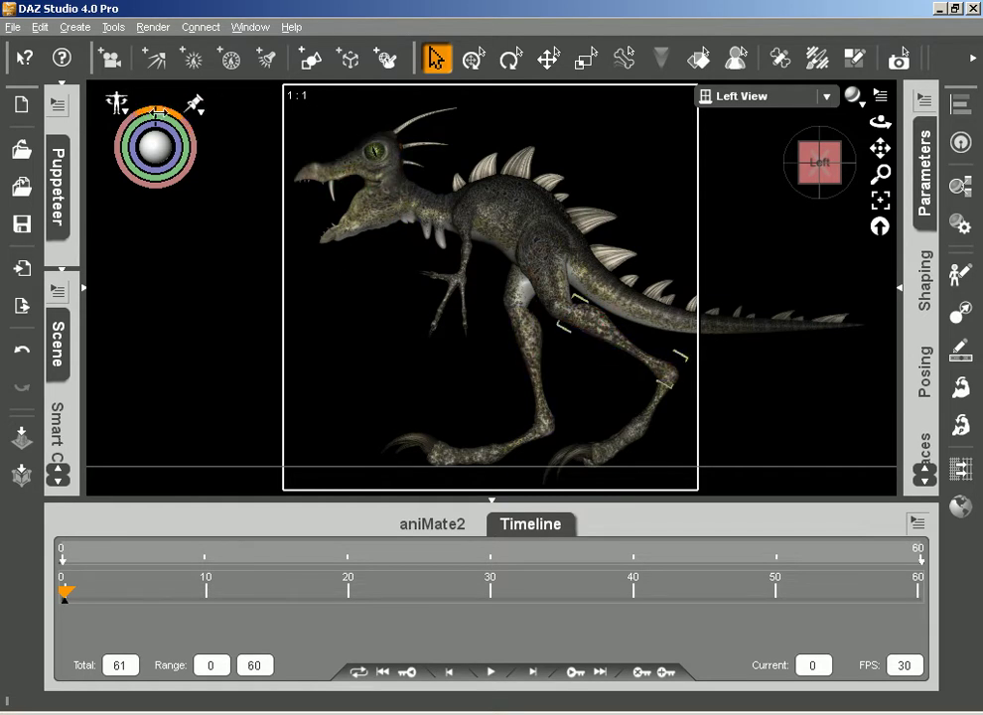
{"action": "left_click_drag", "start_coordinate": [156, 109], "coordinate": [159, 110]}
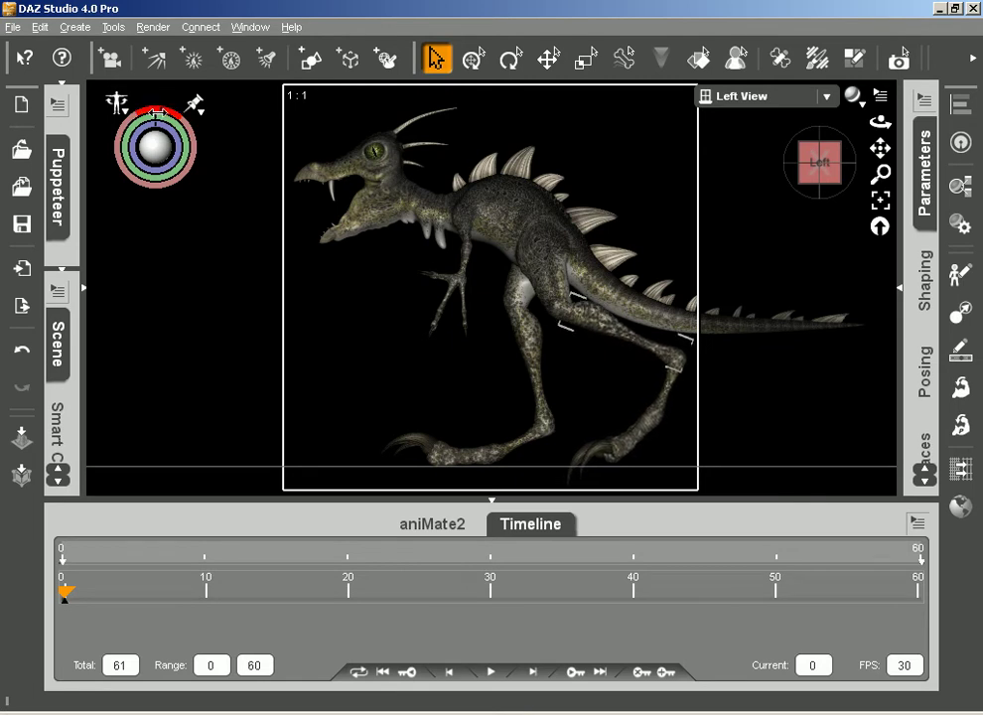
{"action": "left_click", "coordinate": [659, 424]}
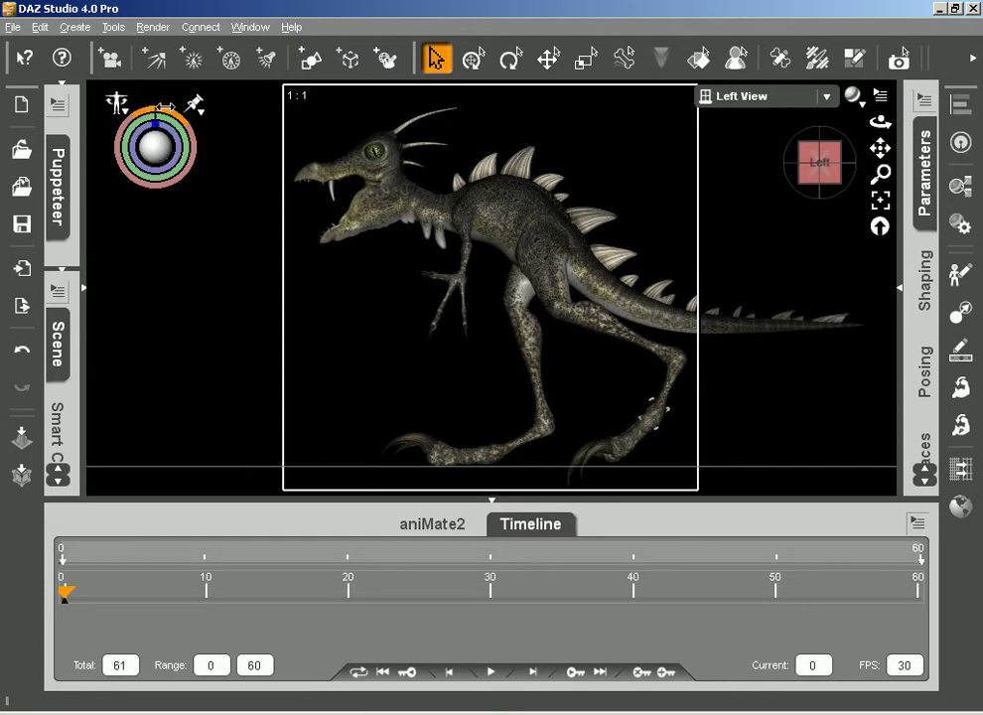
{"action": "left_click_drag", "start_coordinate": [160, 107], "coordinate": [148, 108]}
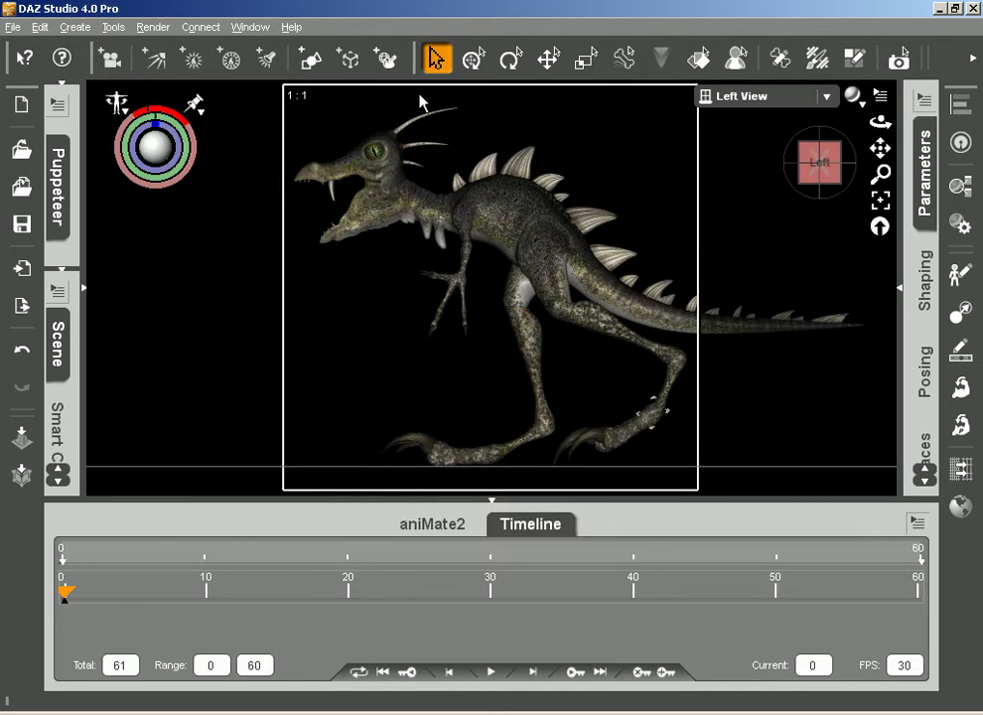
Step: Lower Jumperia's hip at frame 0 by setting its Move Up-Down value to about -7.83
{"action": "left_click", "coordinate": [548, 219]}
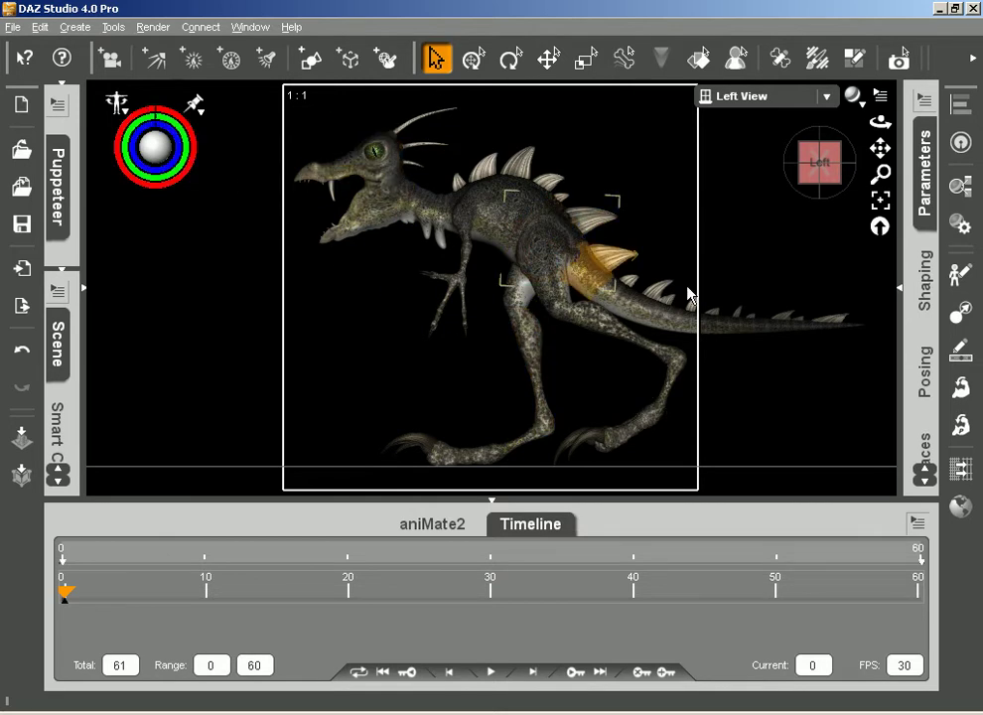
{"action": "left_click", "coordinate": [926, 149]}
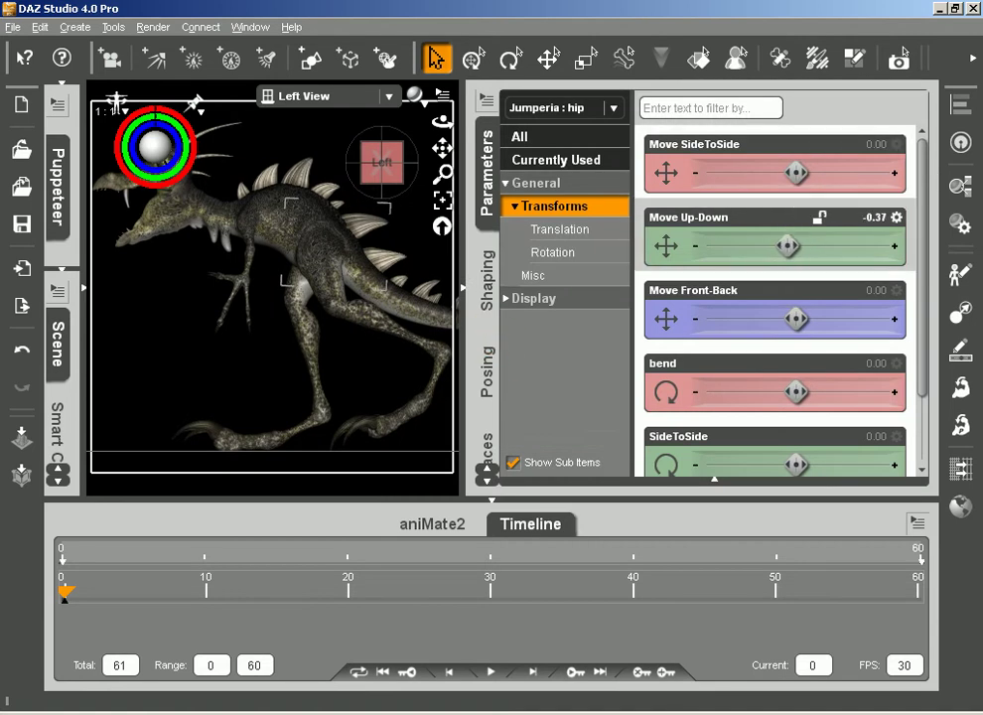
{"action": "left_click_drag", "start_coordinate": [787, 246], "coordinate": [763, 246]}
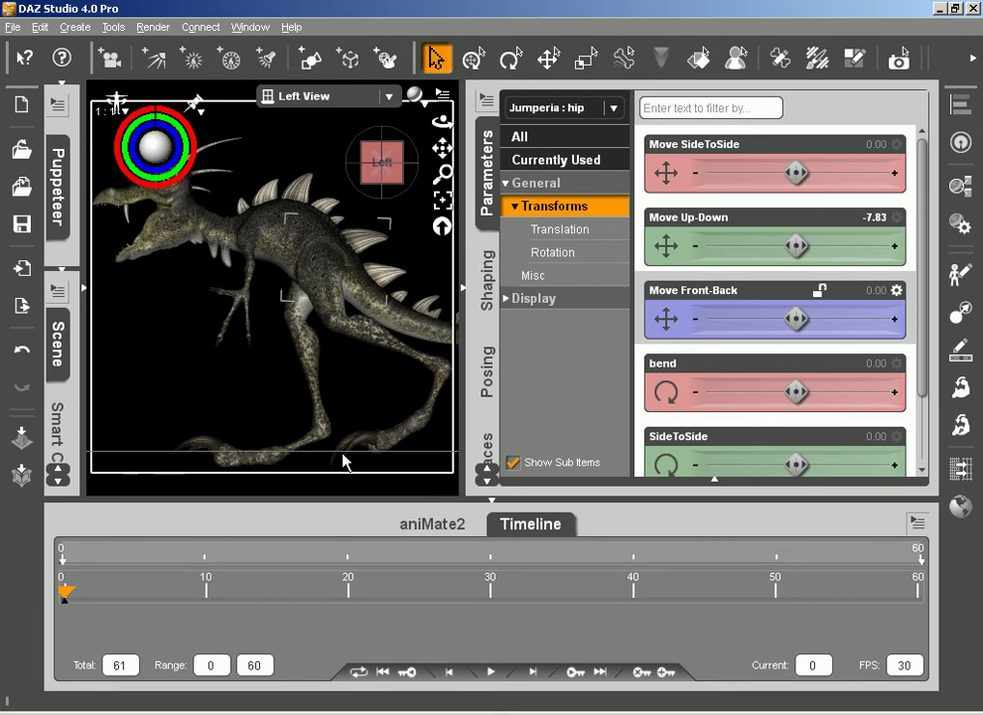
{"action": "left_click", "coordinate": [464, 289]}
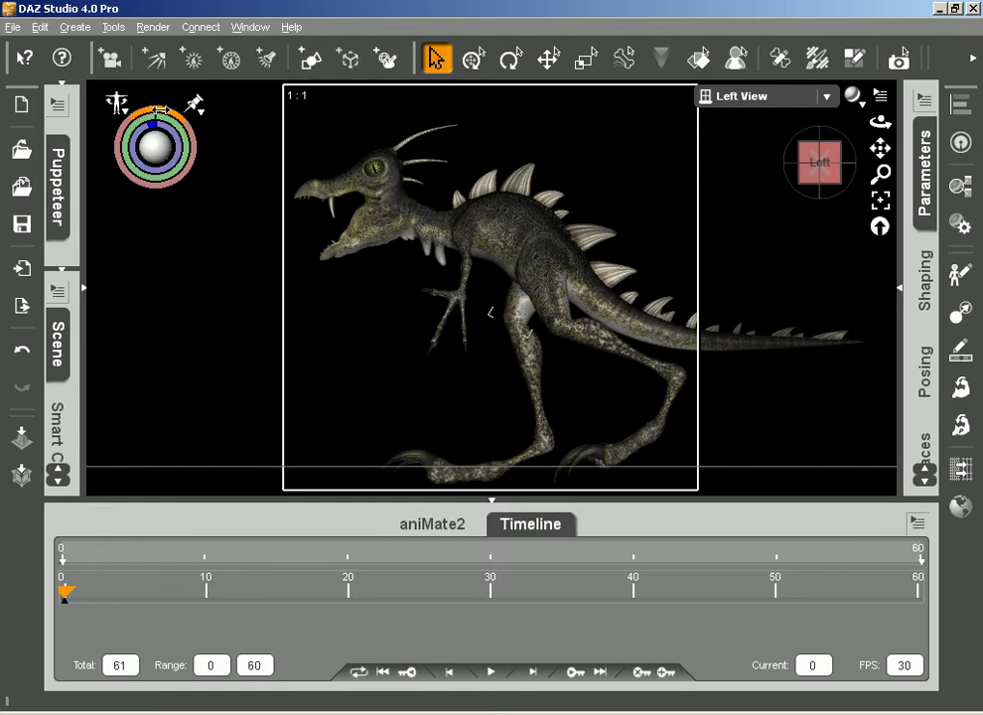
Step: Rotate Jumperia's right thigh forward at frame 0 so that the right leg reaches ahead of the body
{"action": "left_click_drag", "start_coordinate": [160, 109], "coordinate": [148, 109]}
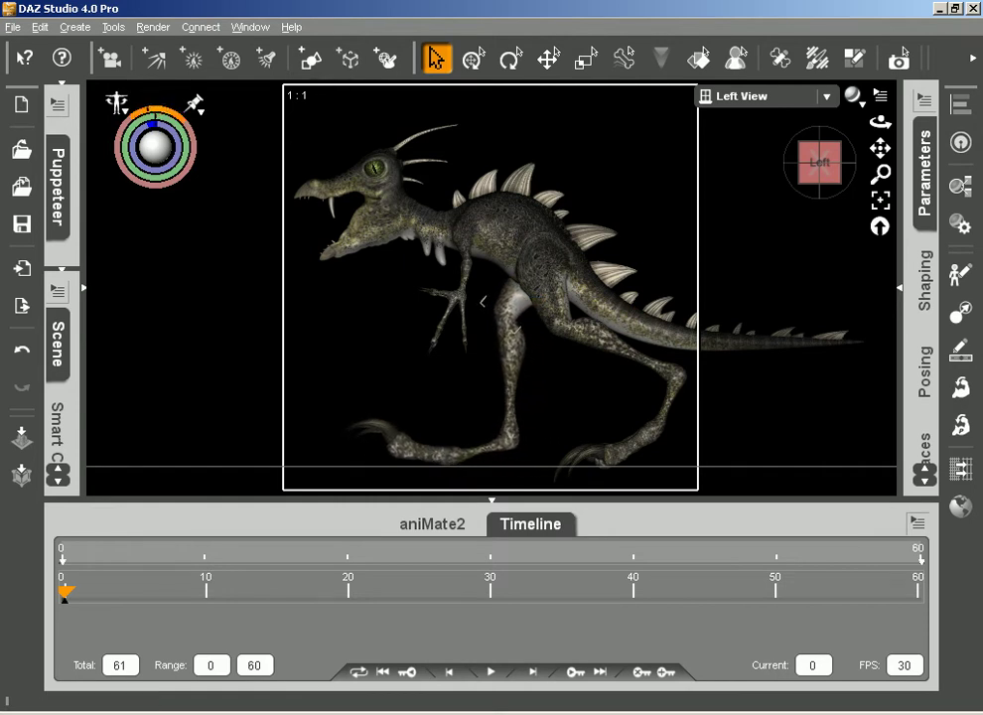
{"action": "left_click_drag", "start_coordinate": [483, 300], "coordinate": [479, 294]}
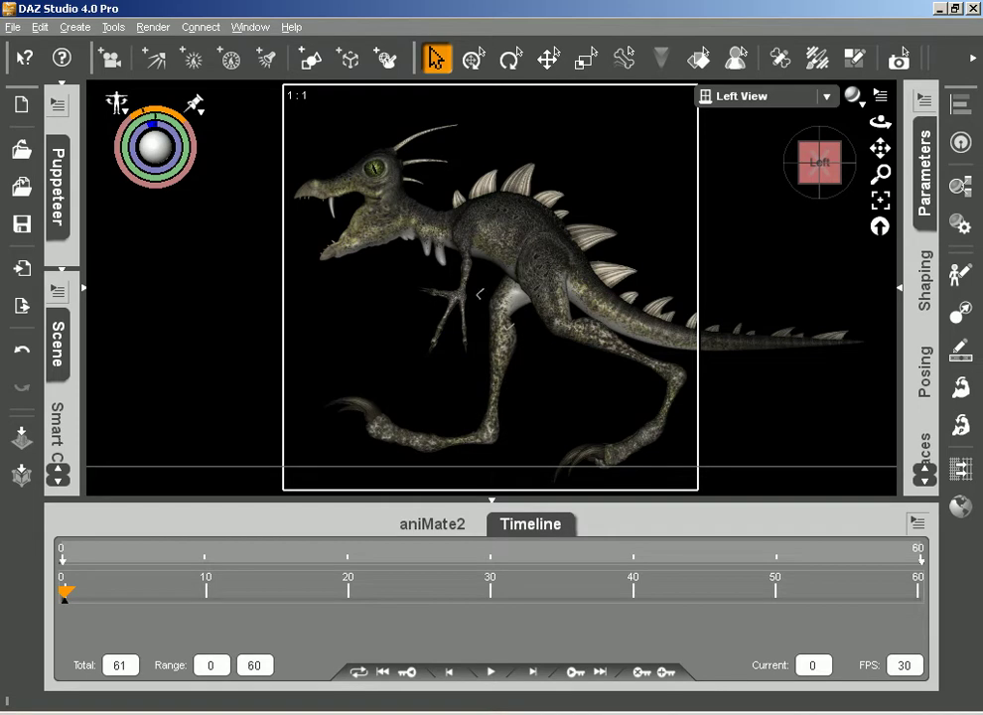
{"action": "left_click_drag", "start_coordinate": [148, 109], "coordinate": [142, 109]}
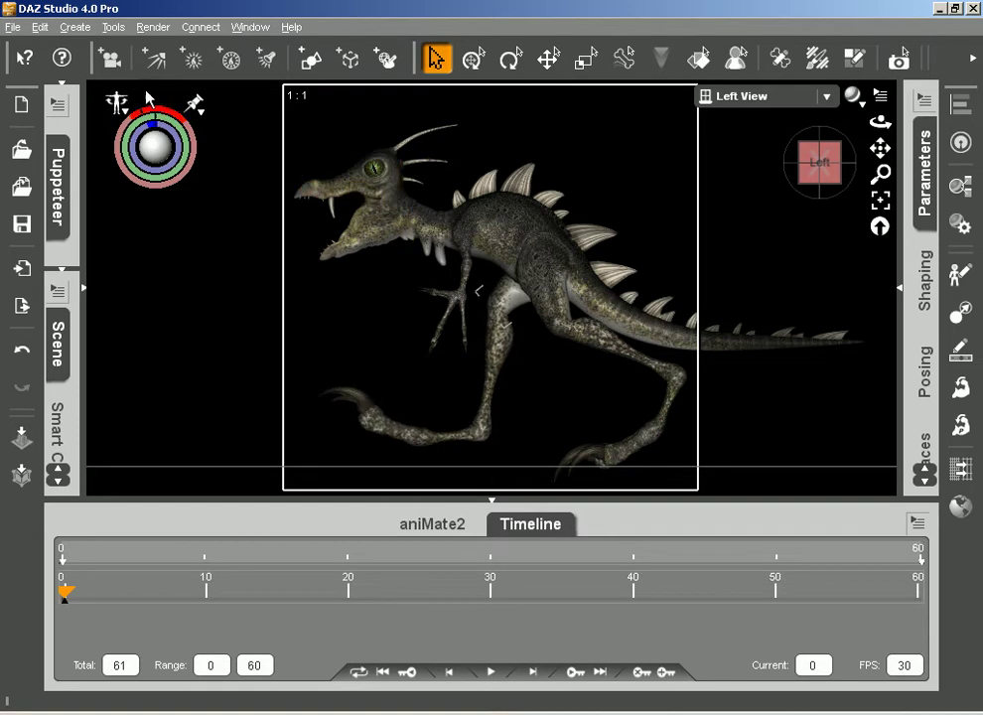
Step: Swing the leading right leg's shin forward at frame 0 and bend its ankle down to bring the foot near the ground line
{"action": "left_click", "coordinate": [507, 344]}
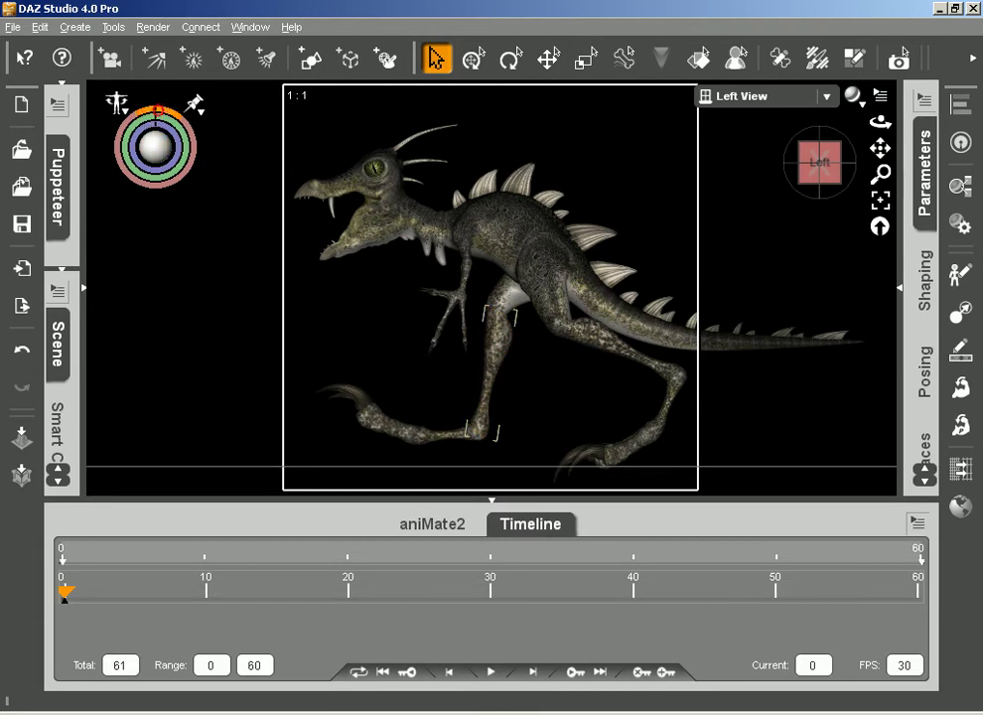
{"action": "left_click_drag", "start_coordinate": [158, 109], "coordinate": [143, 109]}
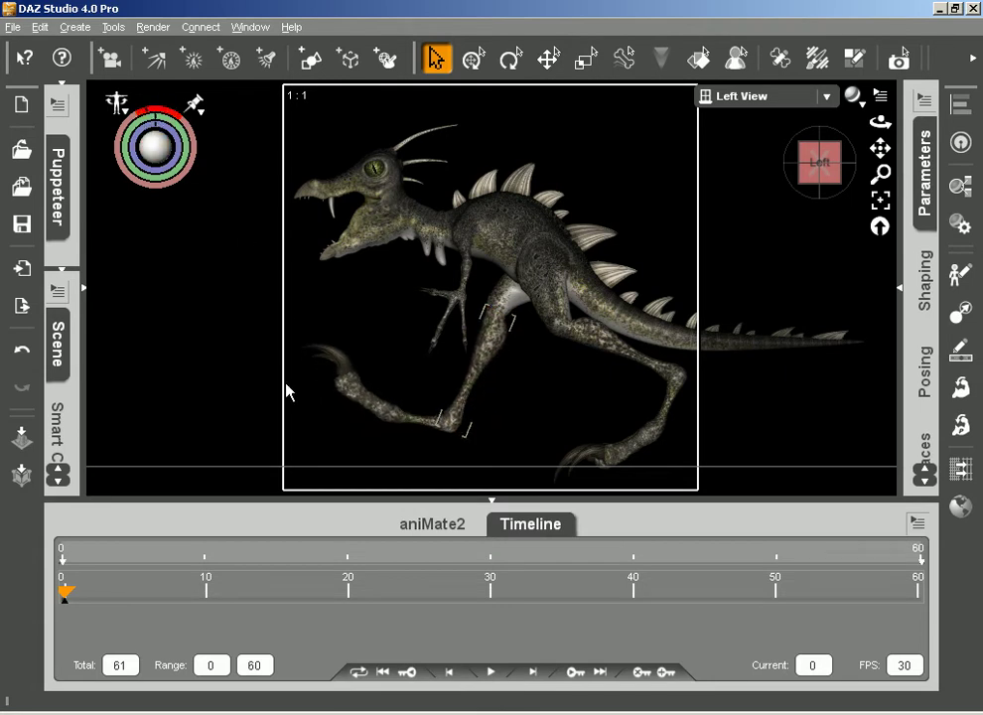
{"action": "left_click", "coordinate": [434, 422]}
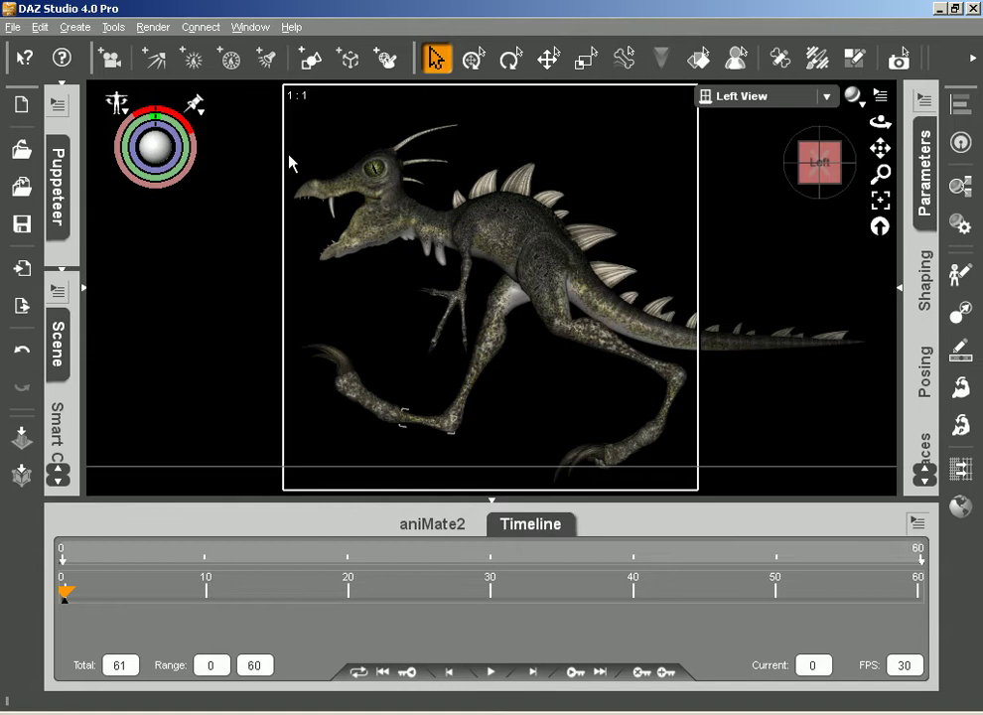
{"action": "left_click_drag", "start_coordinate": [174, 112], "coordinate": [232, 110]}
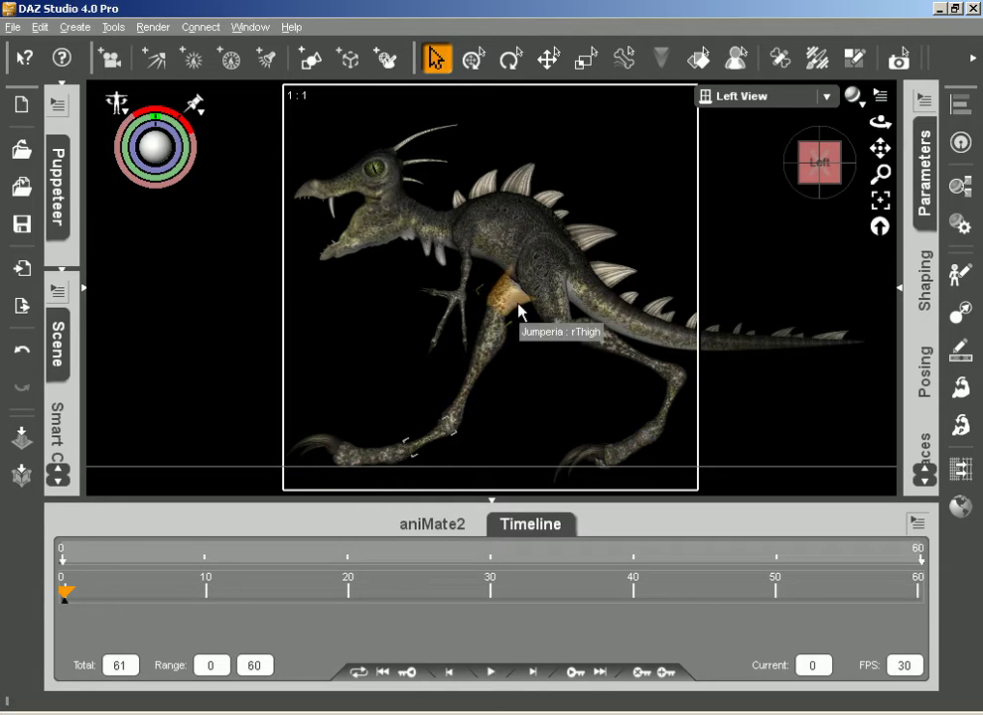
Step: At frame 10, rotate Jumperia's right thigh back until the leg is nearly vertical, and bend its ankle to lift the foot
{"action": "left_click_drag", "start_coordinate": [65, 594], "coordinate": [207, 596]}
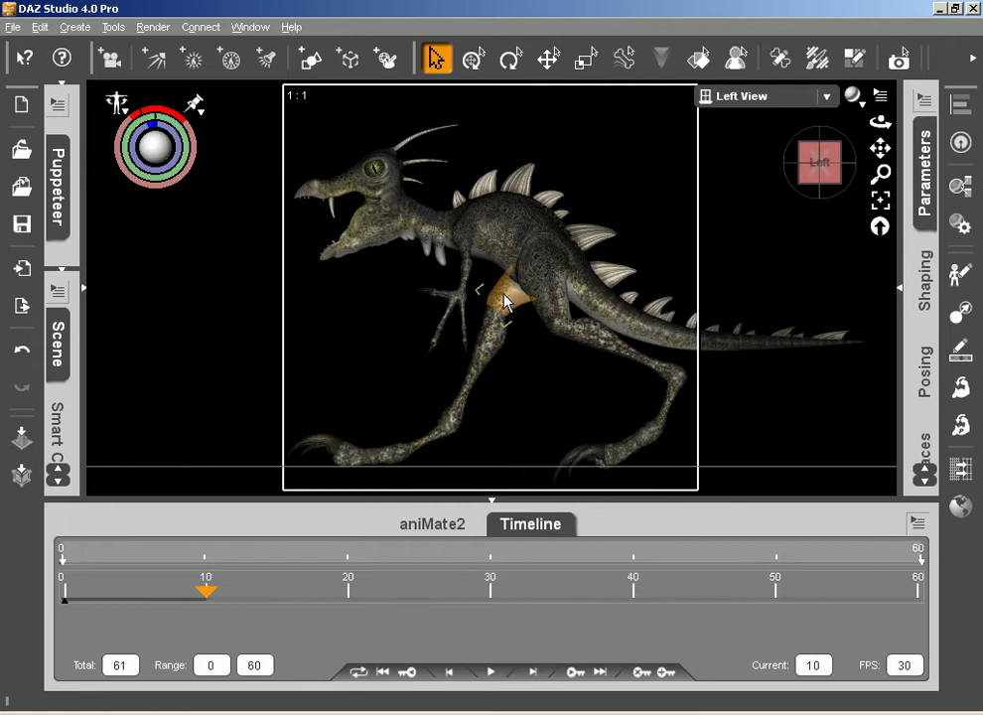
{"action": "left_click_drag", "start_coordinate": [141, 111], "coordinate": [155, 114]}
{"action": "left_click_drag", "start_coordinate": [483, 300], "coordinate": [489, 310]}
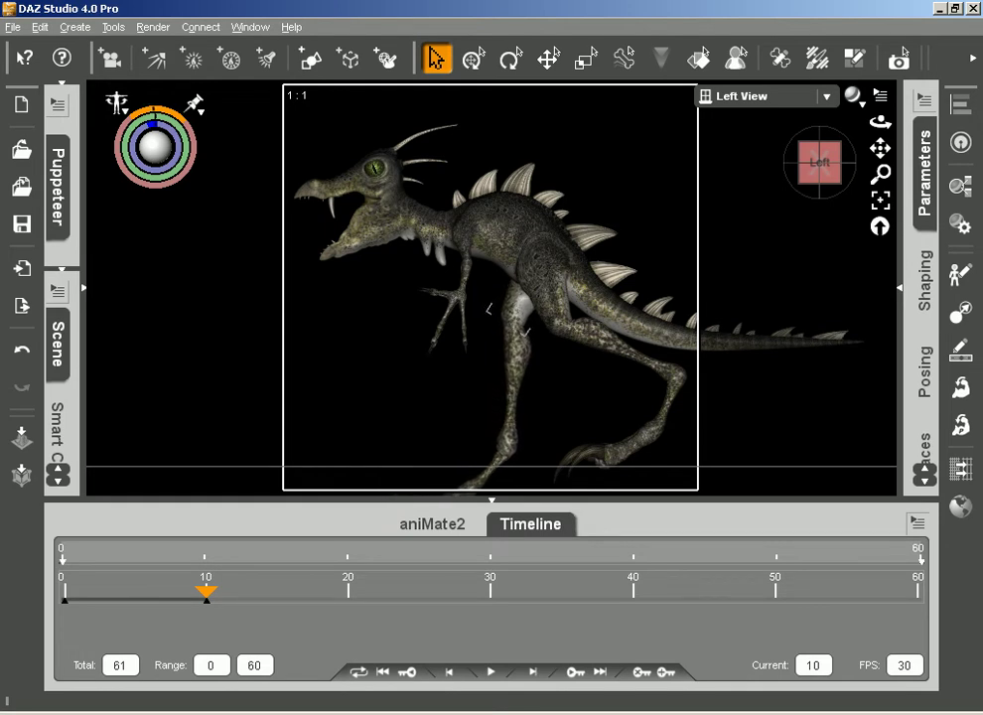
{"action": "left_click_drag", "start_coordinate": [278, 329], "coordinate": [280, 334]}
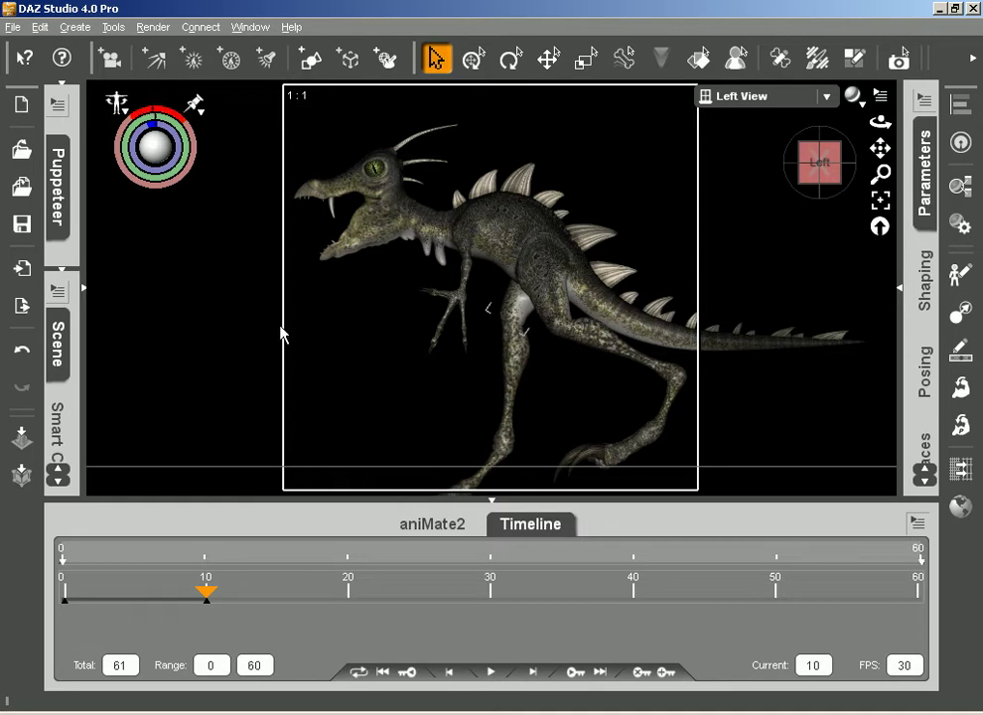
{"action": "left_click", "coordinate": [494, 464]}
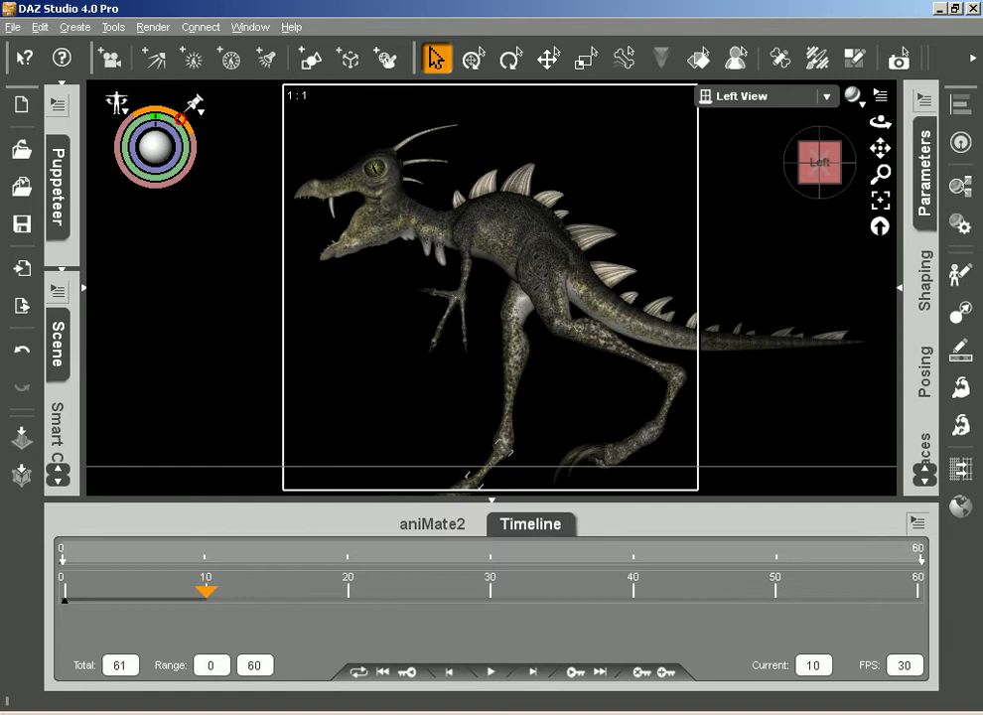
{"action": "left_click_drag", "start_coordinate": [181, 119], "coordinate": [170, 114]}
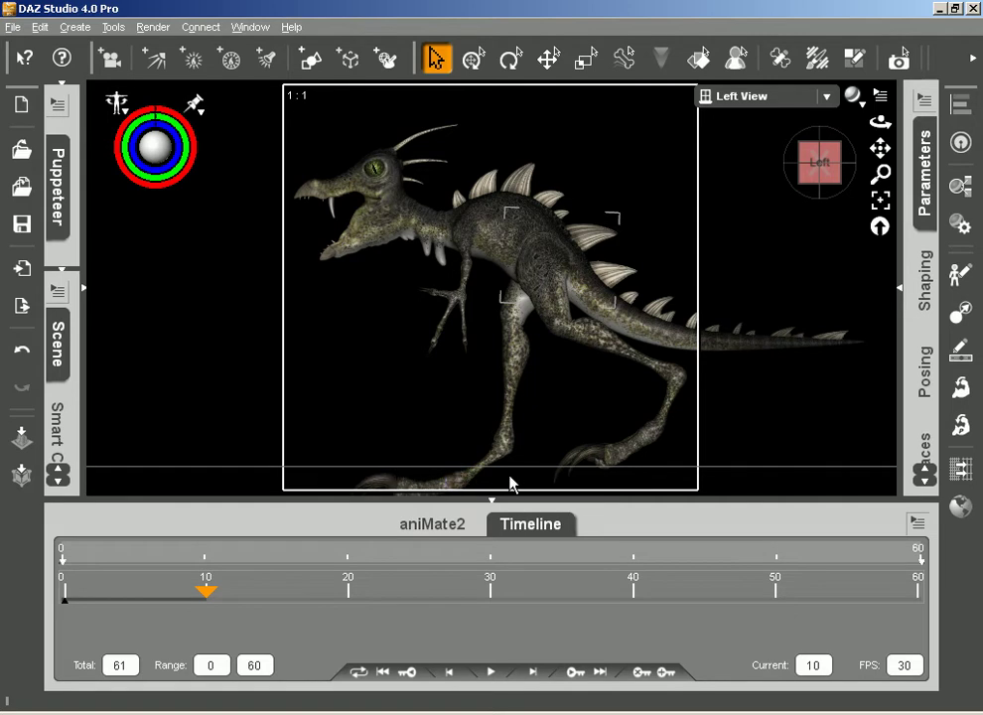
Step: Raise Jumperia's hip at frame 10 by setting its Move Up-Down value to about 8.07
{"action": "left_click", "coordinate": [544, 243]}
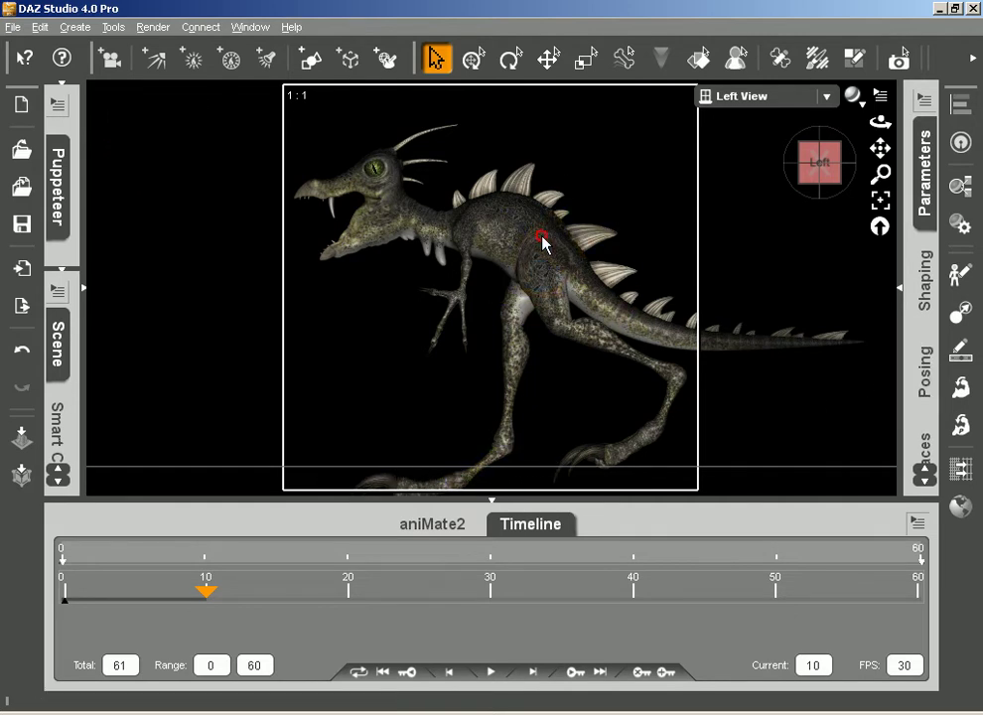
{"action": "left_click", "coordinate": [925, 174]}
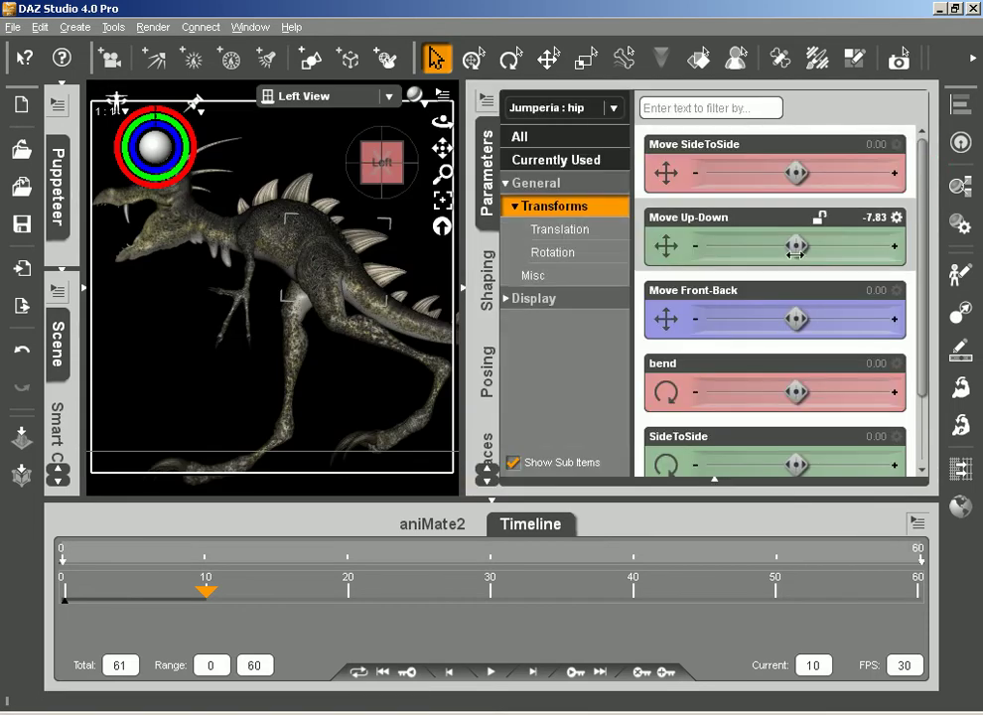
{"action": "left_click_drag", "start_coordinate": [795, 245], "coordinate": [837, 245]}
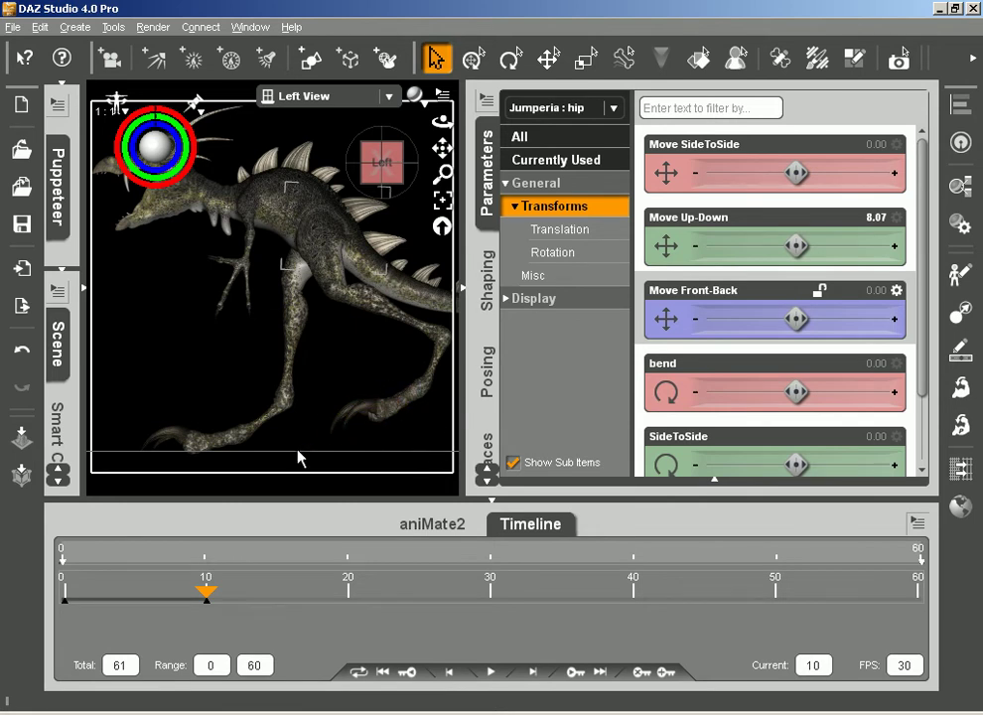
Step: Swing Jumperia's left thigh forward under the body at frame 10 by setting its bend to about 3.18
{"action": "left_click", "coordinate": [328, 277]}
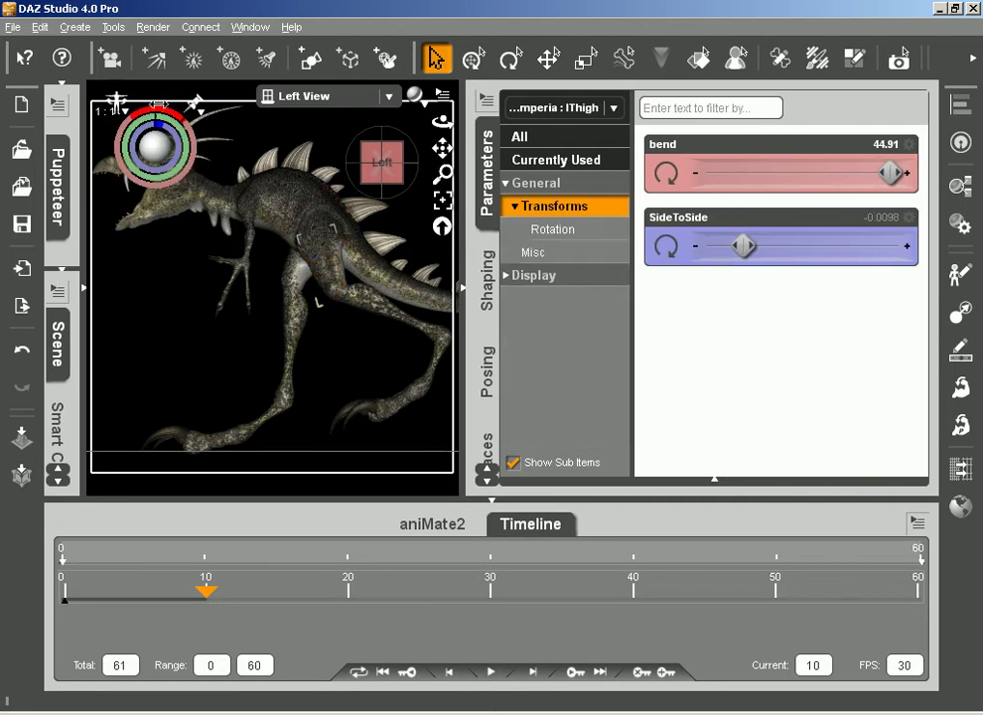
{"action": "mouse_move", "coordinate": [159, 104]}
{"action": "left_mouse_down"}
{"action": "mouse_move", "coordinate": [178, 115]}
{"action": "mouse_move", "coordinate": [149, 105]}
{"action": "left_mouse_up"}
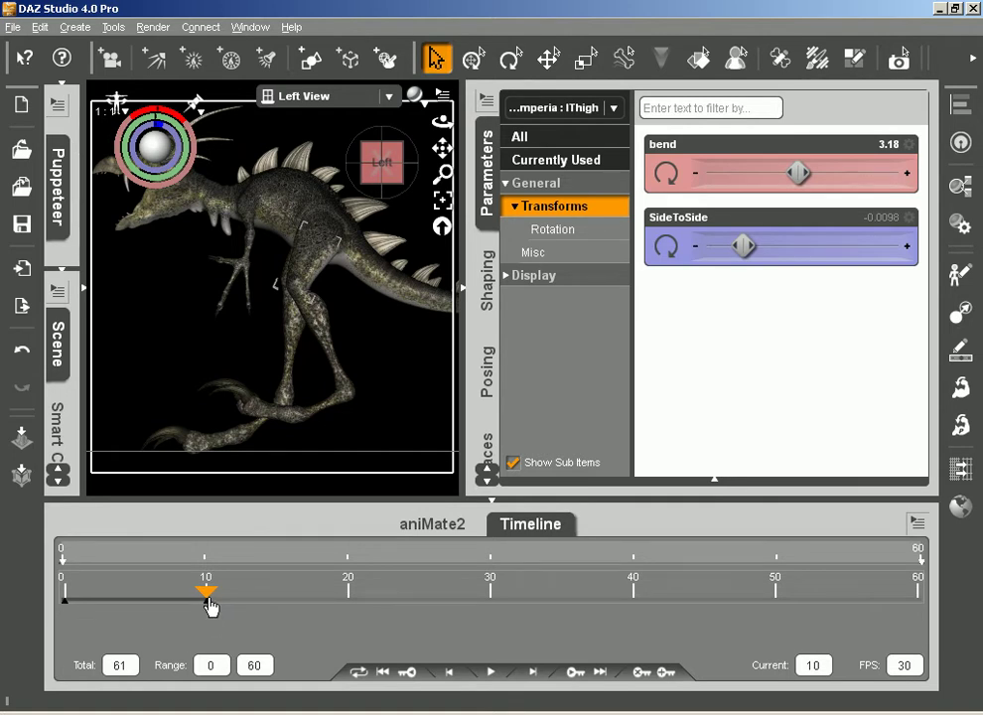
{"action": "left_click", "coordinate": [462, 288]}
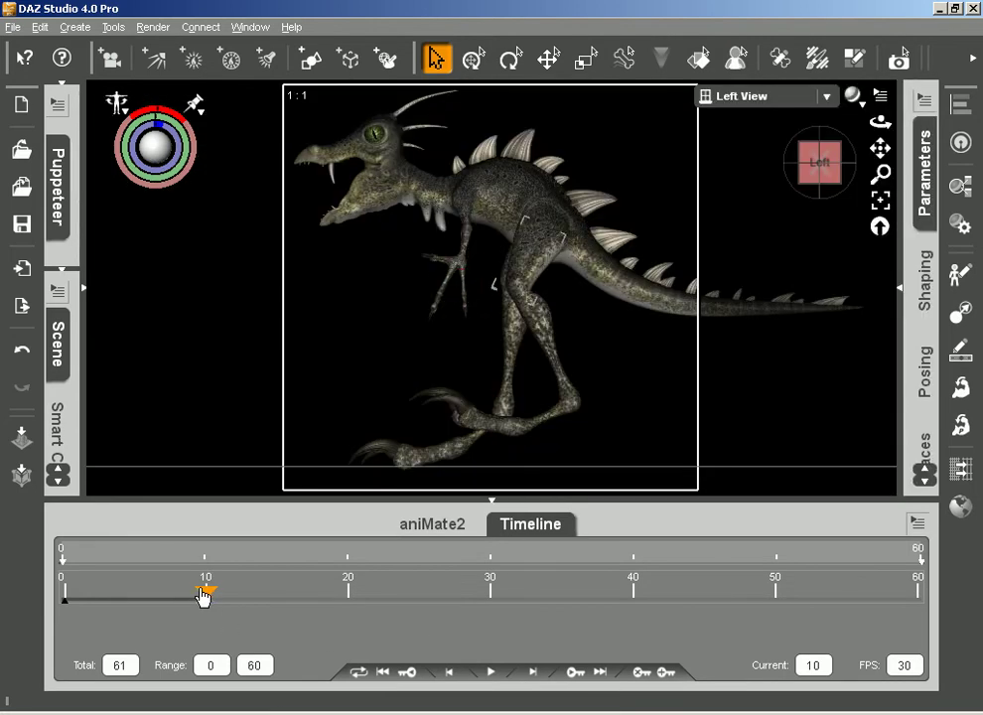
Step: At frame 20, swing Jumperia's left thigh and shin forward and bend the left ankle down to lower the raised foot
{"action": "left_click_drag", "start_coordinate": [204, 595], "coordinate": [350, 597]}
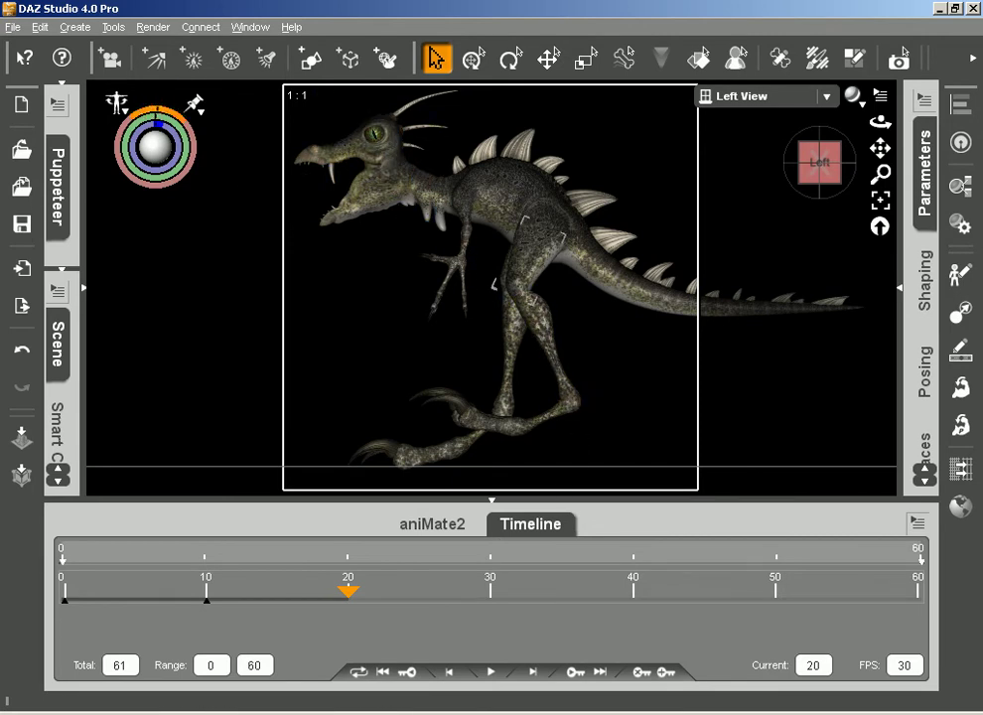
{"action": "mouse_move", "coordinate": [157, 109]}
{"action": "left_mouse_down"}
{"action": "mouse_move", "coordinate": [192, 111]}
{"action": "mouse_move", "coordinate": [156, 111]}
{"action": "left_mouse_up"}
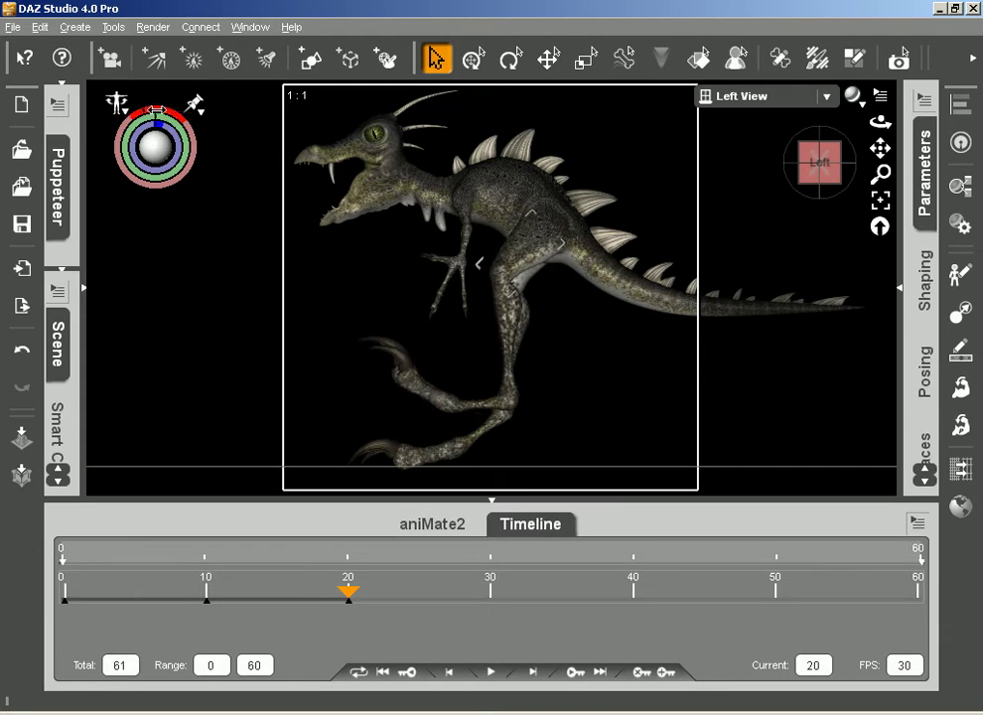
{"action": "left_click", "coordinate": [510, 329]}
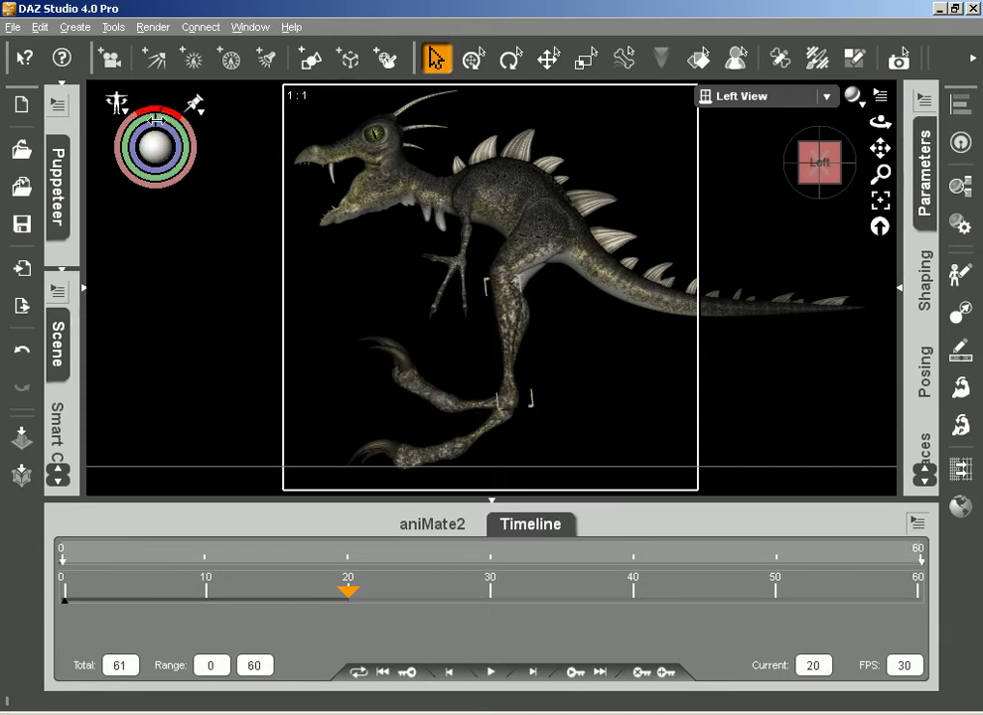
{"action": "left_click_drag", "start_coordinate": [159, 110], "coordinate": [148, 110]}
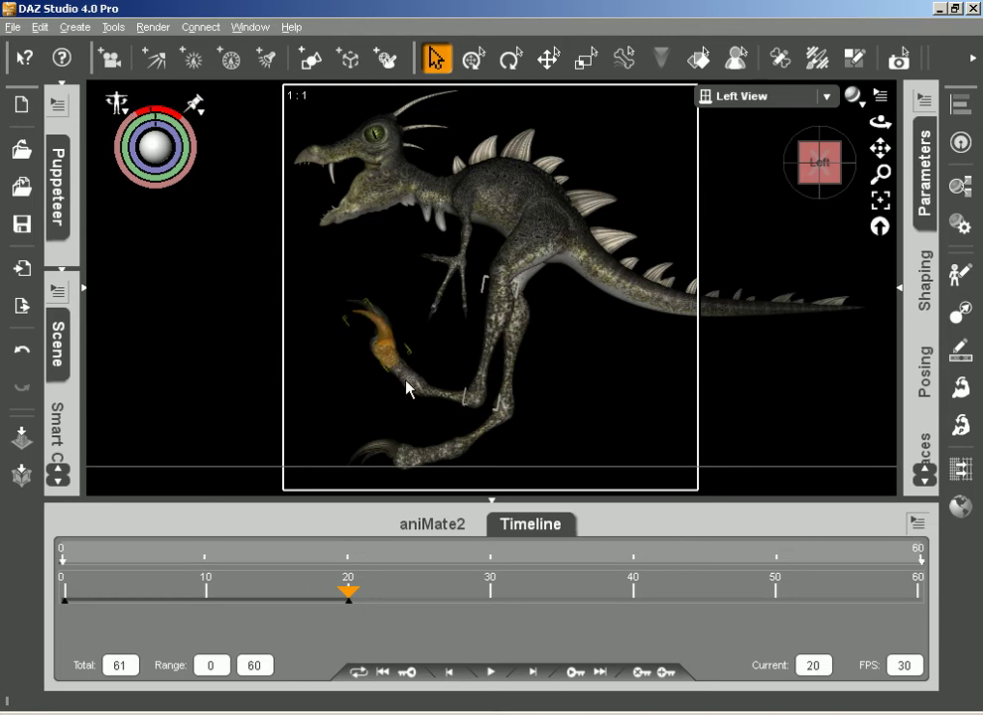
{"action": "left_click", "coordinate": [455, 402]}
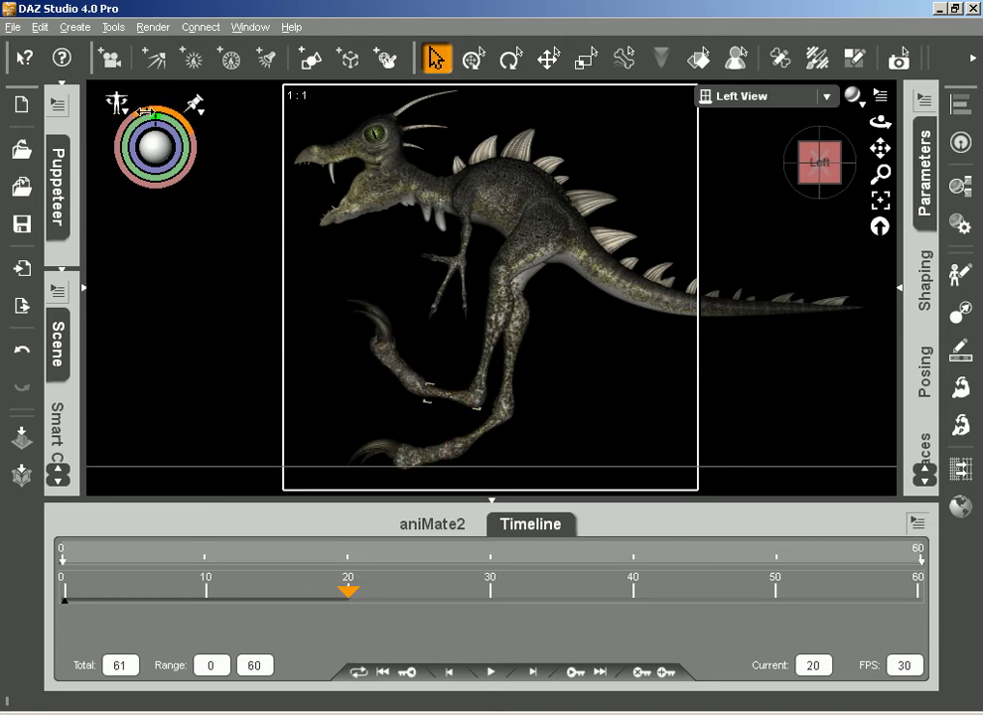
{"action": "left_click_drag", "start_coordinate": [145, 107], "coordinate": [171, 110]}
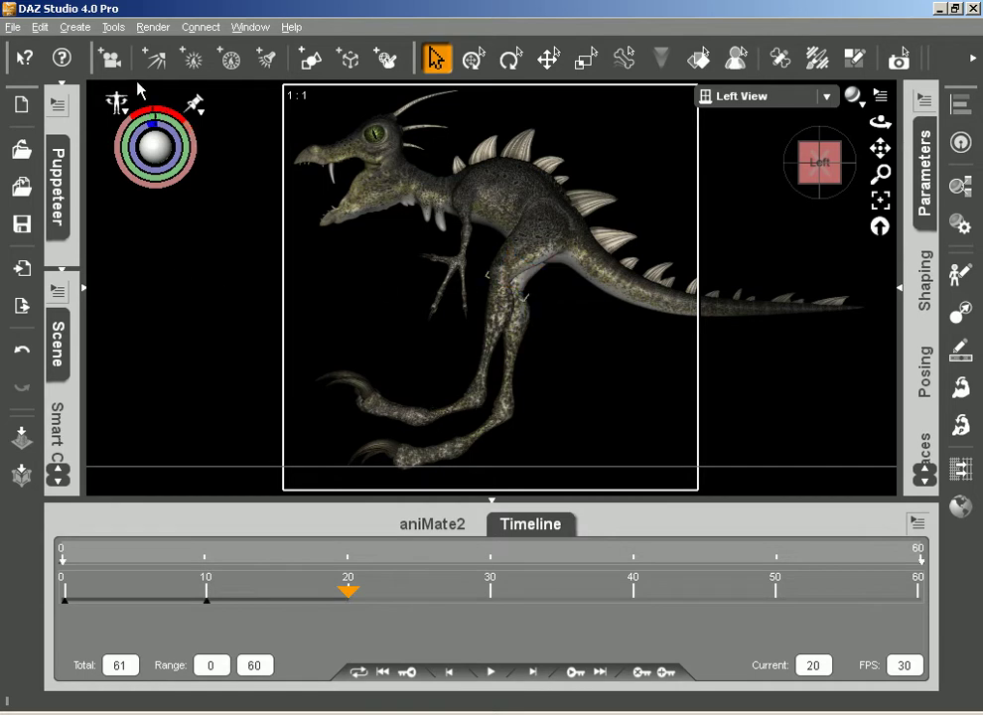
Step: At frame 20, rotate Jumperia's right thigh slightly backward and raise the hip to a Move Up-Down value of about 14.55
{"action": "left_click_drag", "start_coordinate": [152, 109], "coordinate": [161, 109]}
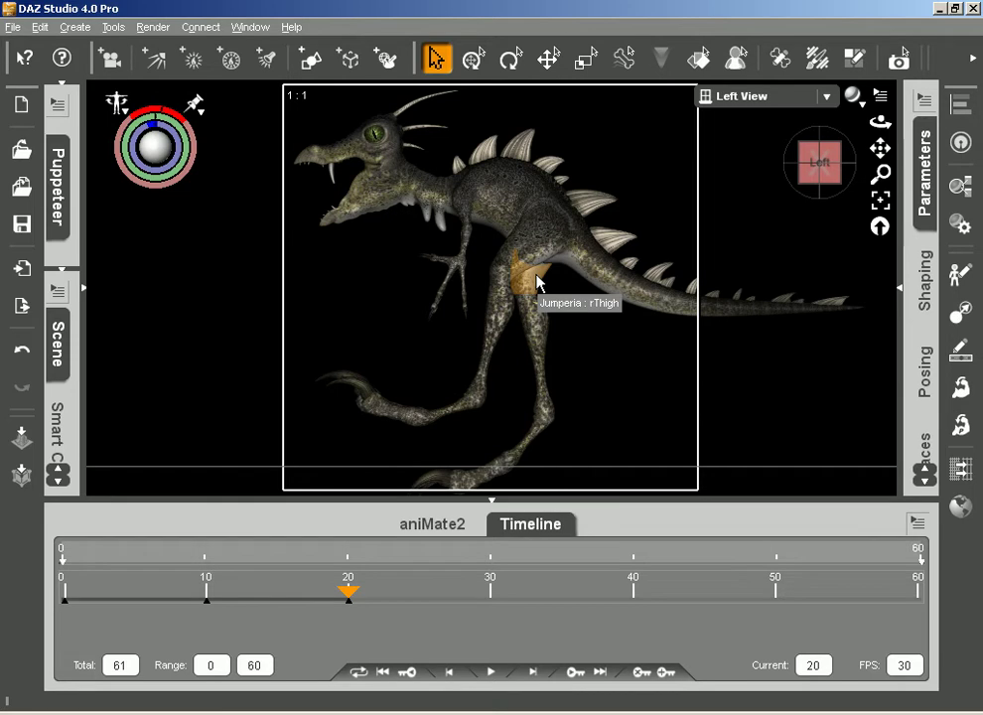
{"action": "left_click", "coordinate": [546, 220]}
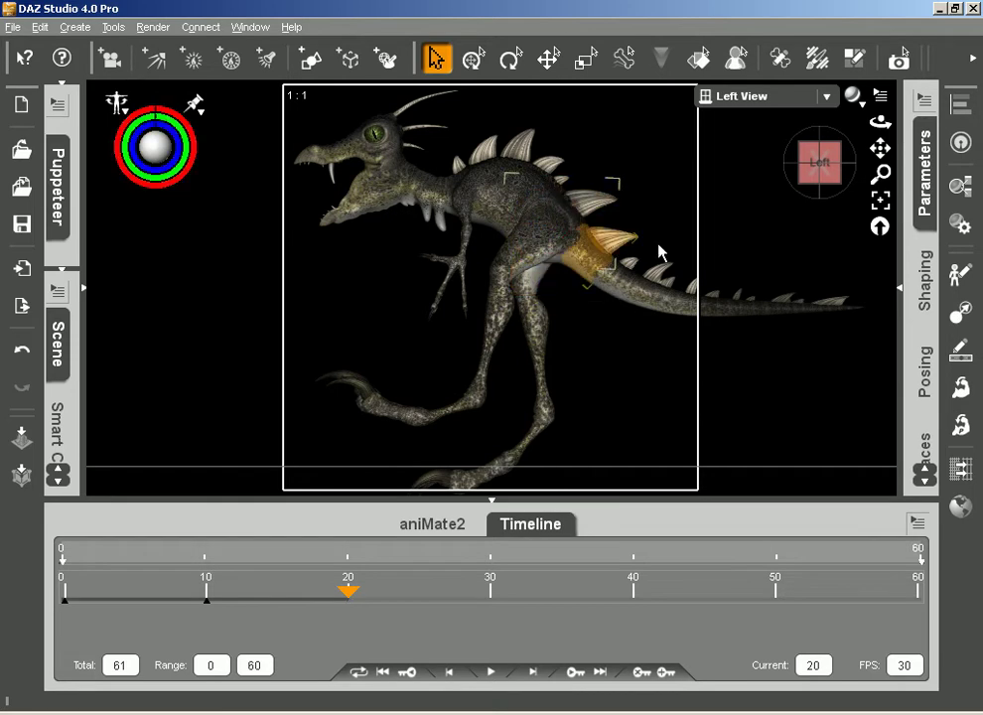
{"action": "left_click", "coordinate": [925, 174]}
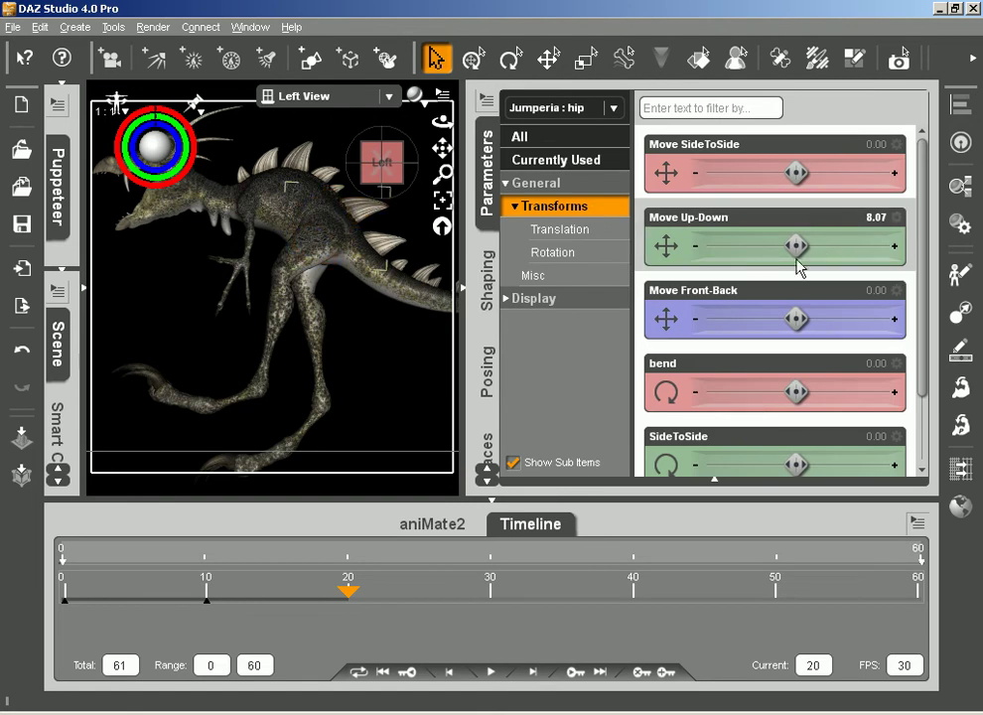
{"action": "left_click_drag", "start_coordinate": [796, 246], "coordinate": [842, 246]}
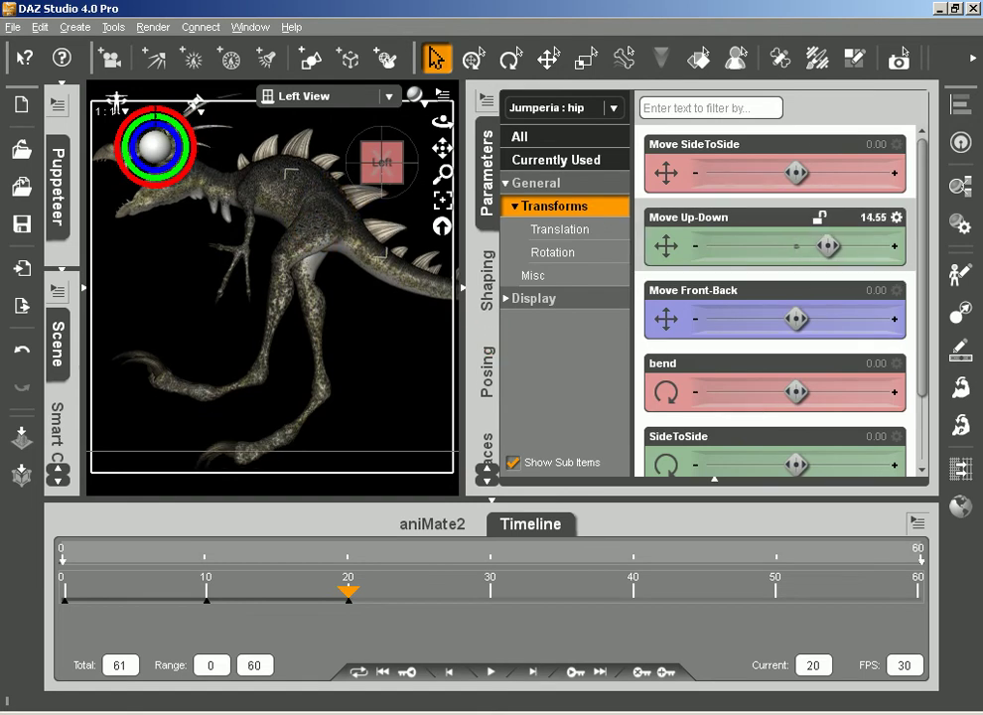
{"action": "left_click", "coordinate": [457, 290]}
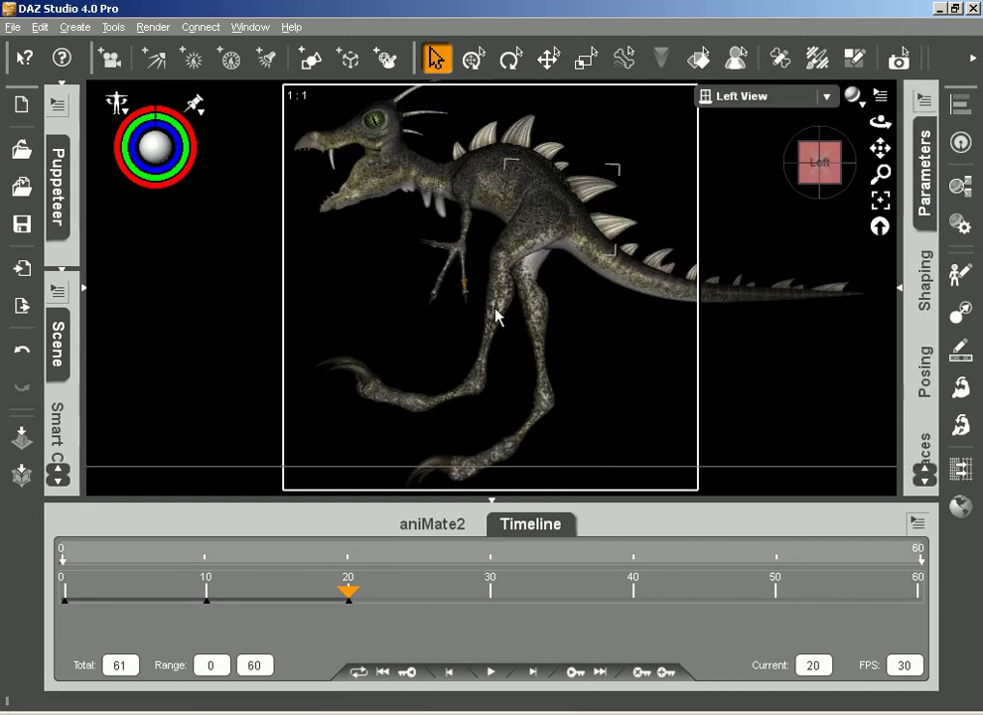
Step: Bend Jumperia's right ankle slightly upward at frame 20 so that the supporting foot meets the ground line
{"action": "left_click", "coordinate": [541, 424]}
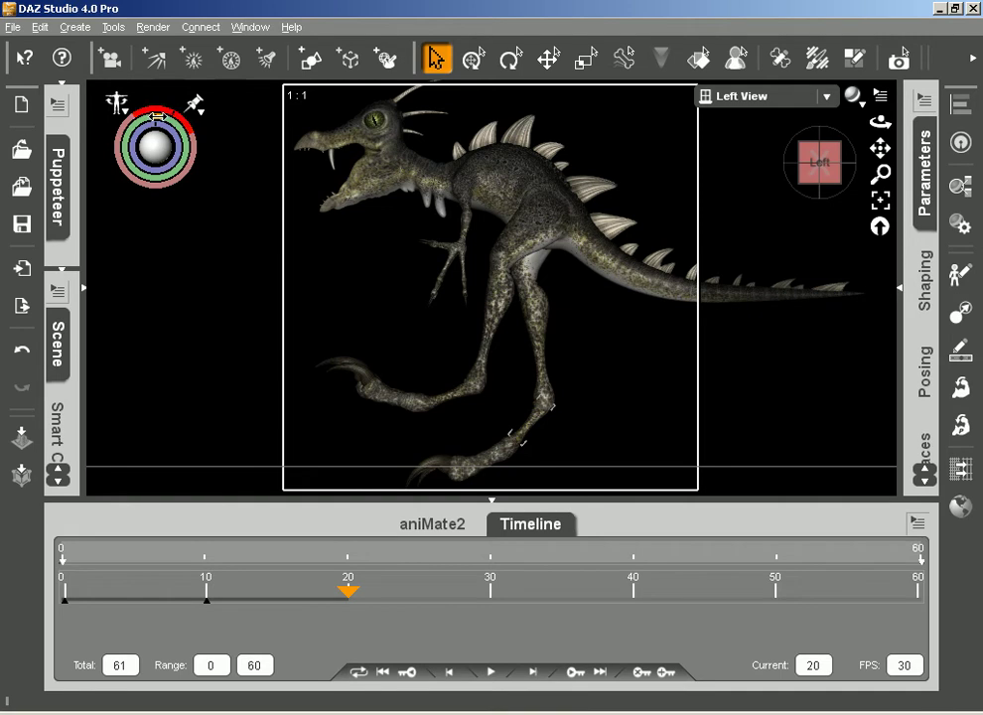
{"action": "left_click_drag", "start_coordinate": [171, 114], "coordinate": [180, 119]}
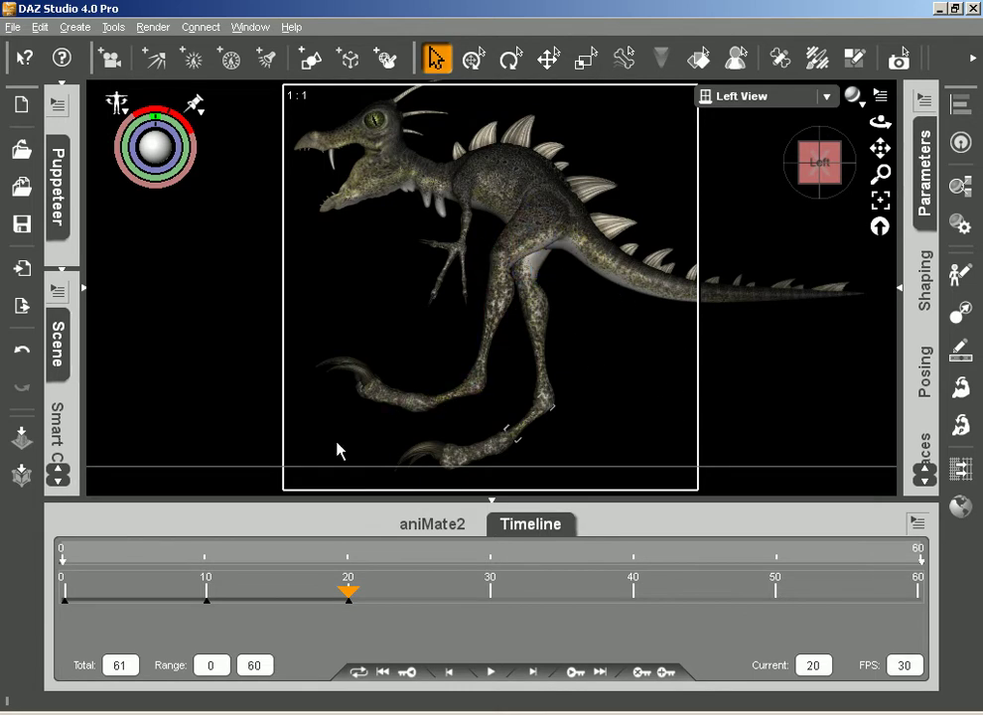
Step: At frame 30, rotate Jumperia's right thigh far backward so that the right leg trails behind the body
{"action": "left_click_drag", "start_coordinate": [349, 591], "coordinate": [491, 593]}
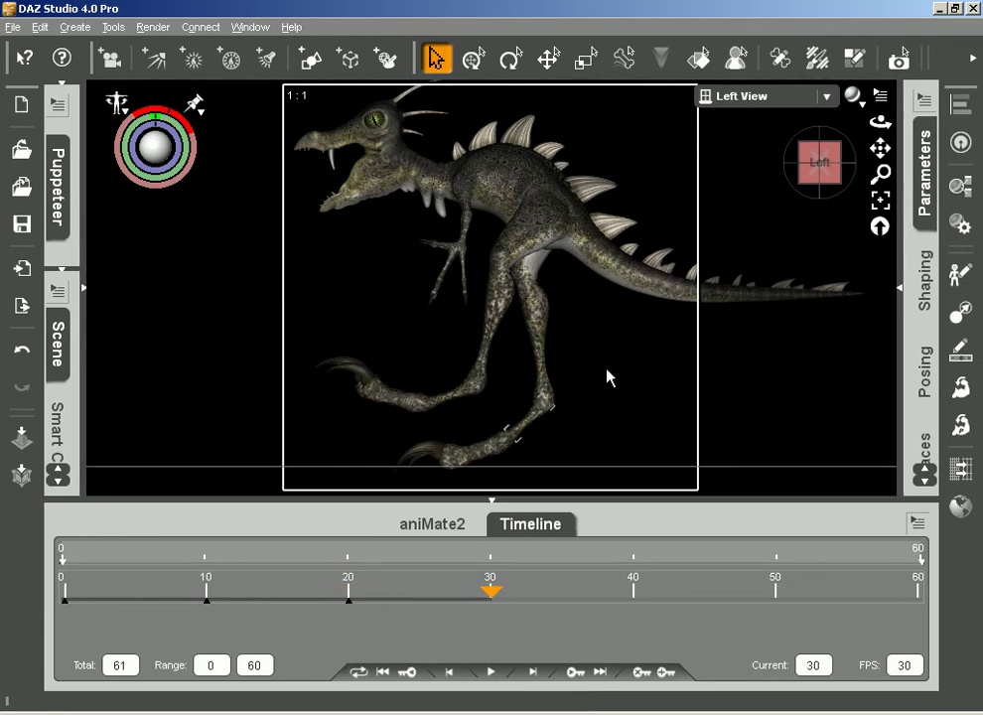
{"action": "left_click", "coordinate": [536, 264]}
{"action": "left_click_drag", "start_coordinate": [151, 110], "coordinate": [179, 114]}
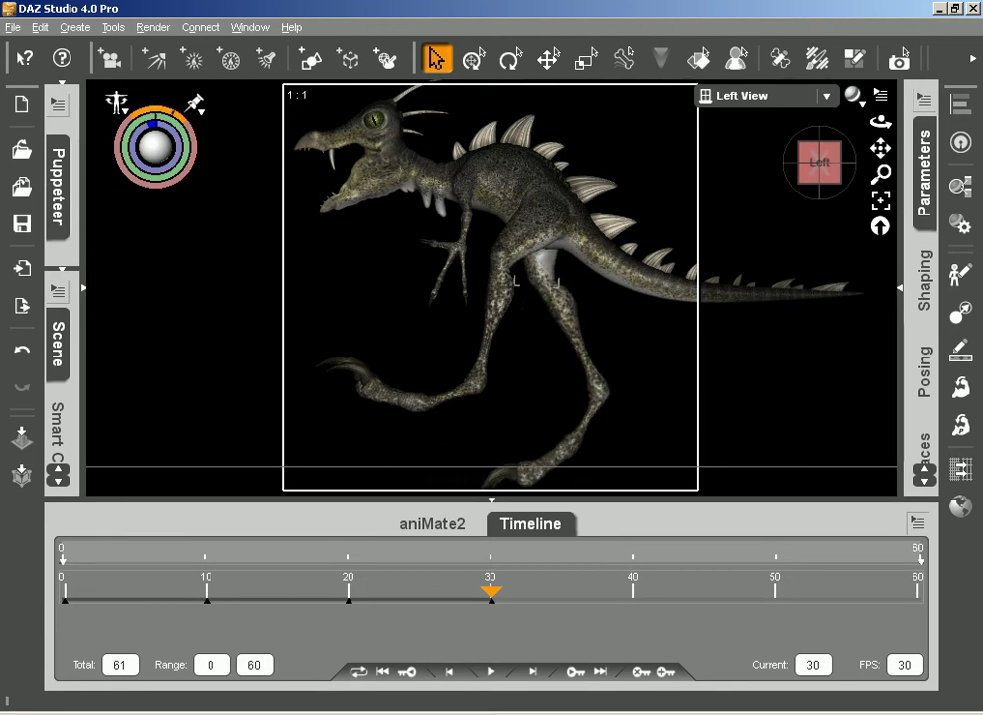
{"action": "left_click_drag", "start_coordinate": [517, 281], "coordinate": [553, 287]}
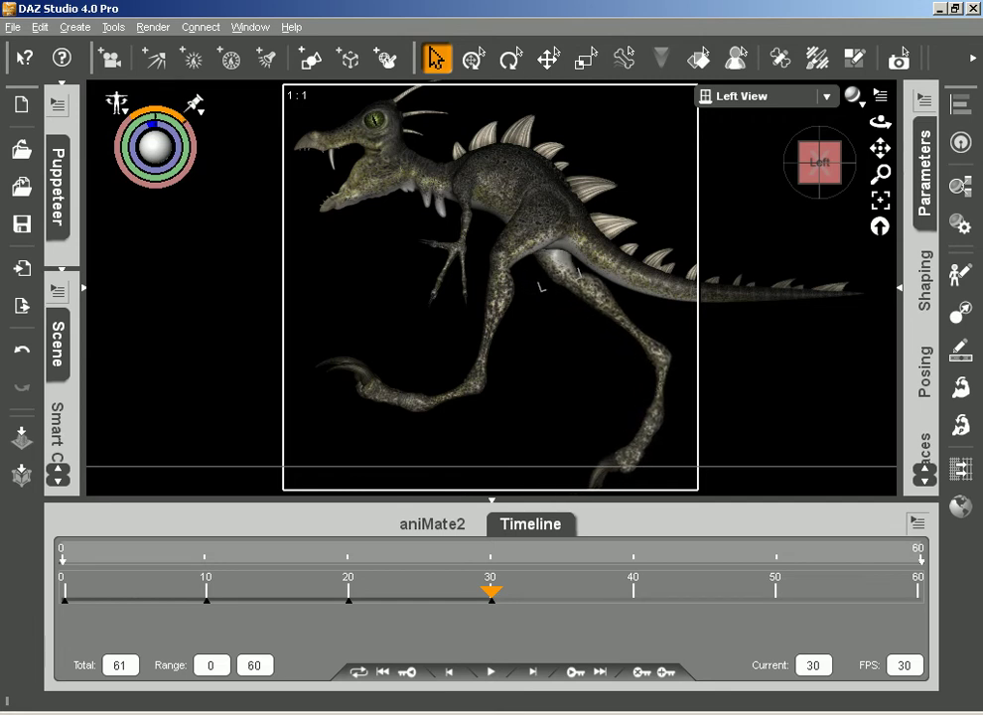
Step: At frame 30, rotate Jumperia's right shin forward and bend the right ankle upward to lift the trailing foot toward the ground line
{"action": "left_click", "coordinate": [631, 336]}
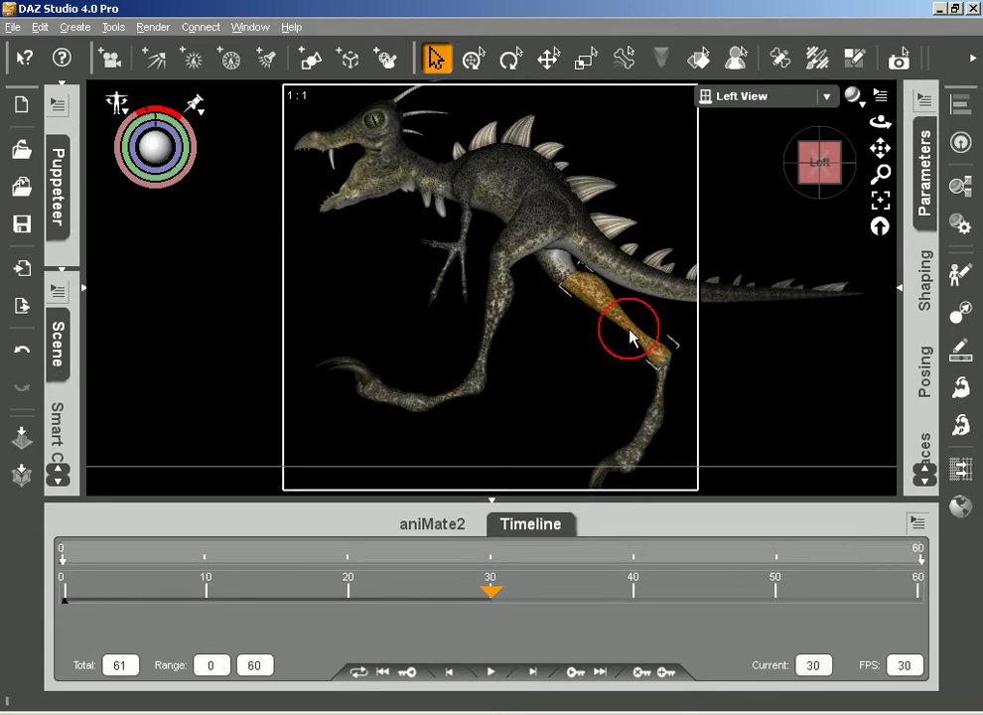
{"action": "left_click_drag", "start_coordinate": [143, 108], "coordinate": [101, 87]}
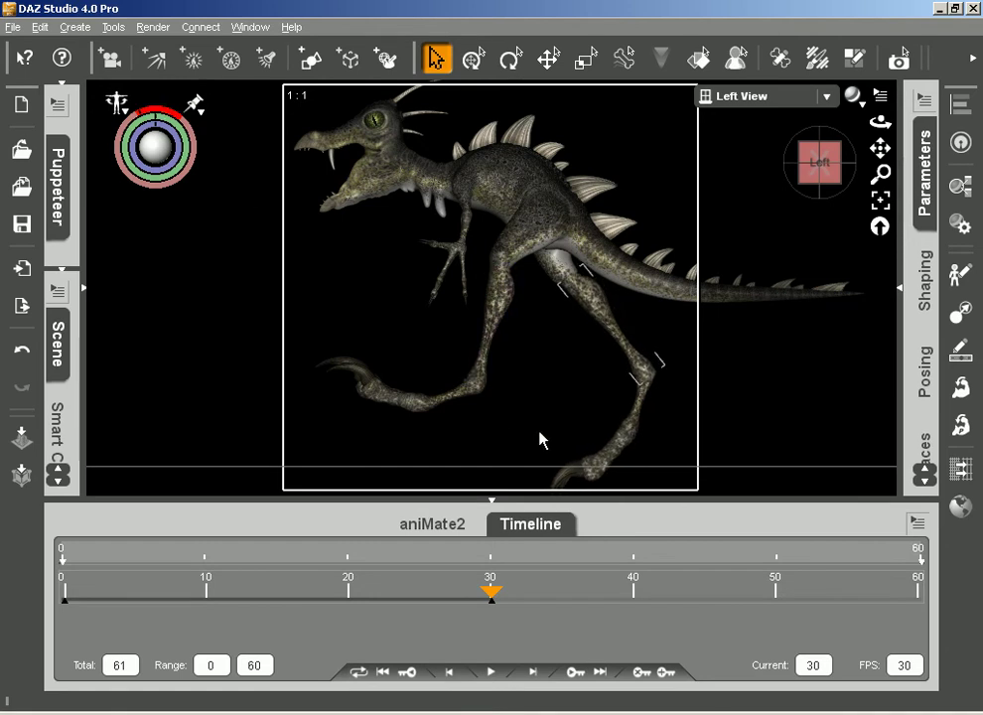
{"action": "left_click", "coordinate": [641, 410]}
{"action": "left_click_drag", "start_coordinate": [162, 105], "coordinate": [121, 85]}
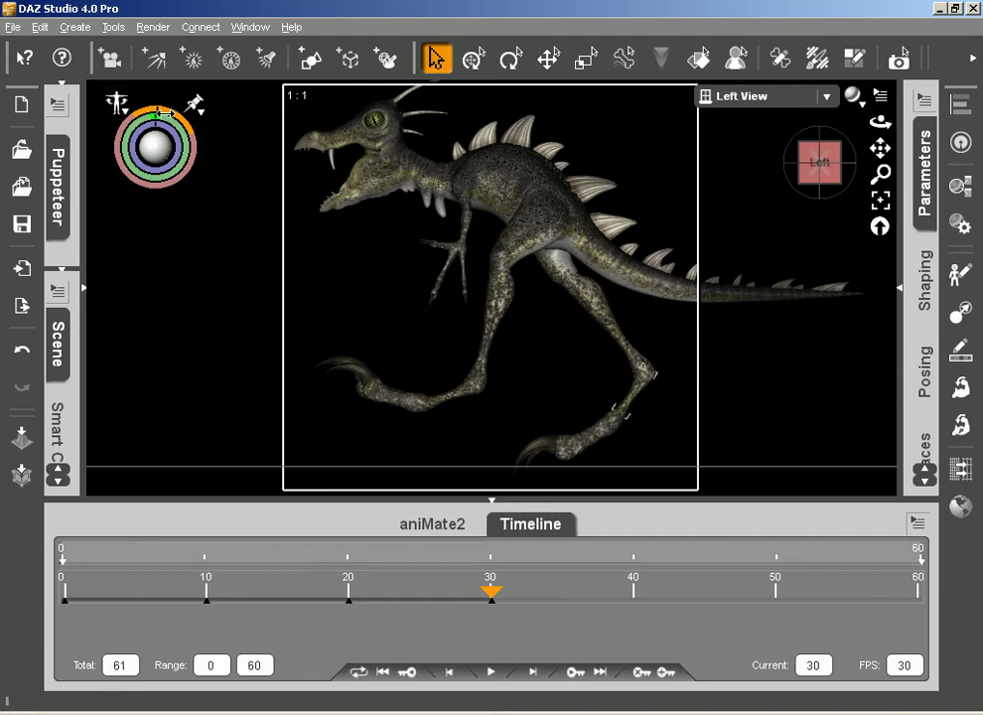
Step: At frame 30, swing Jumperia's left thigh forward and rotate the left shin slightly forward to lengthen the front step
{"action": "left_click", "coordinate": [524, 241]}
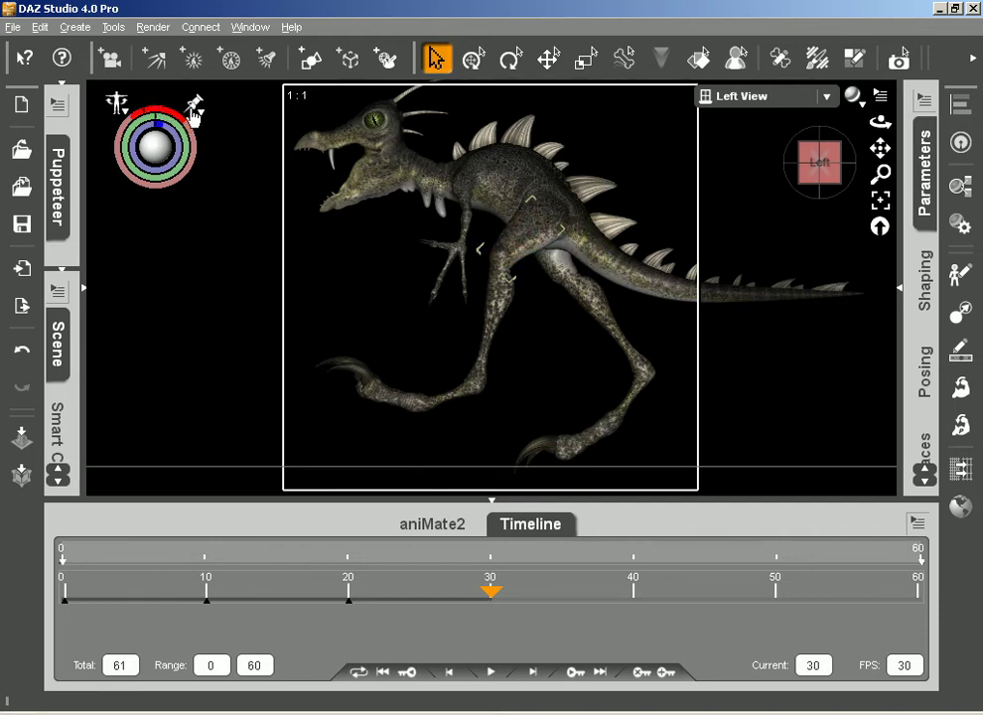
{"action": "left_click_drag", "start_coordinate": [146, 110], "coordinate": [136, 113]}
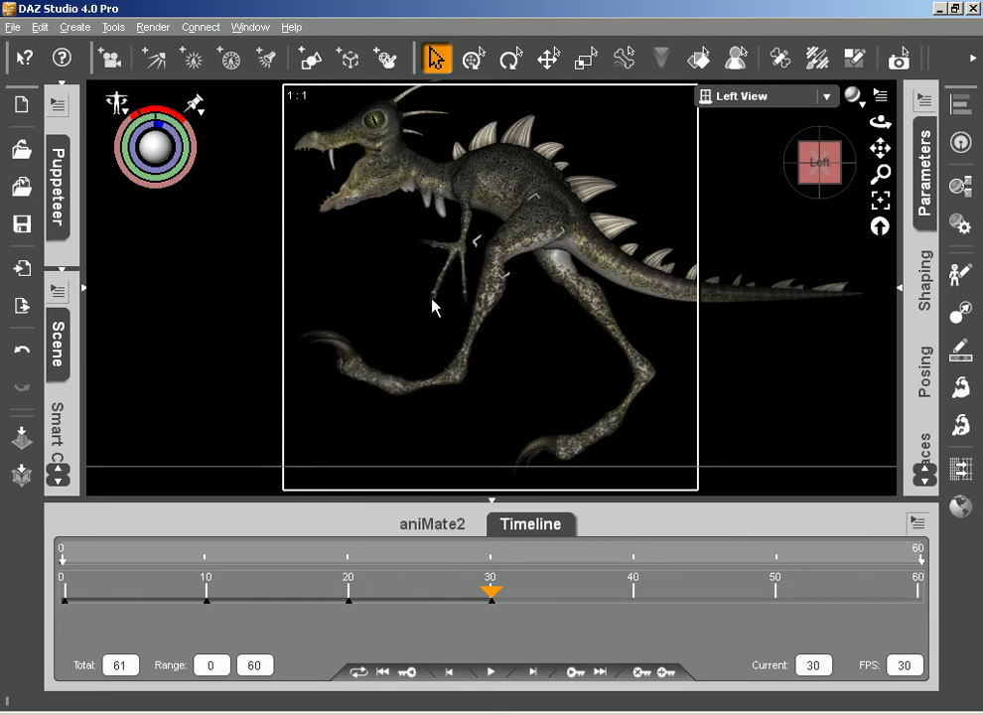
{"action": "left_click", "coordinate": [233, 162]}
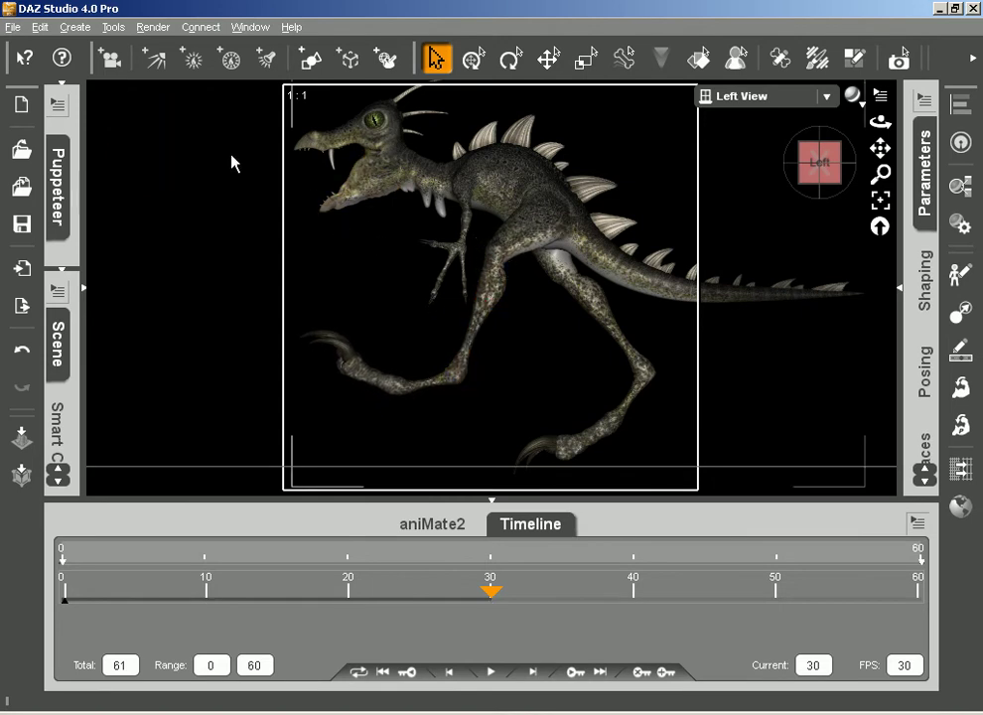
{"action": "left_click", "coordinate": [492, 309]}
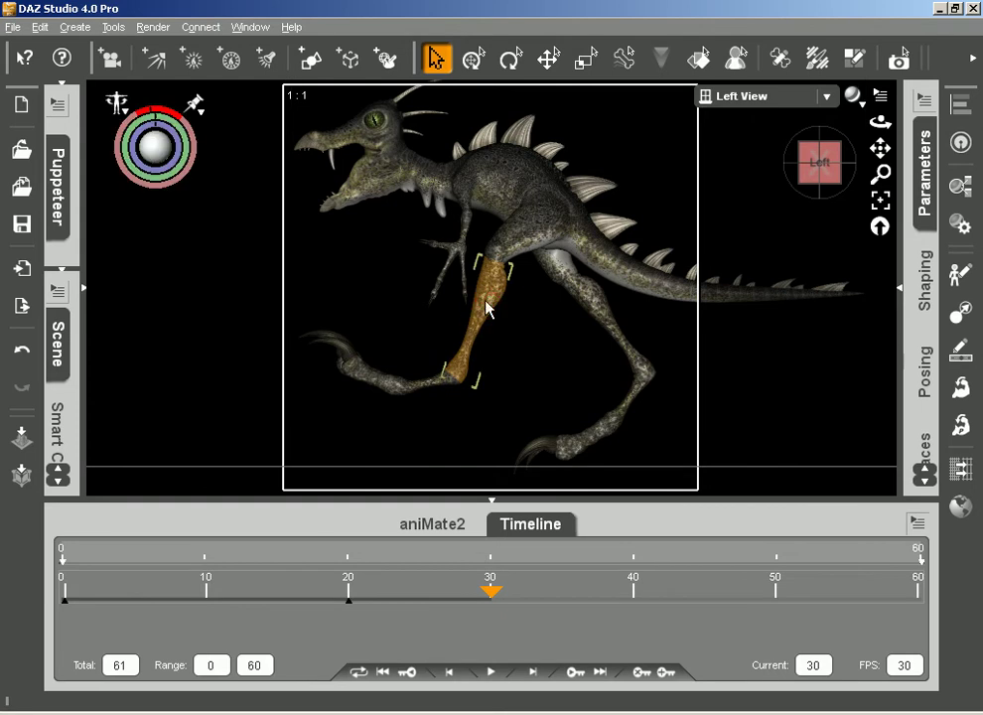
{"action": "mouse_move", "coordinate": [155, 110]}
{"action": "left_mouse_down"}
{"action": "mouse_move", "coordinate": [177, 109]}
{"action": "mouse_move", "coordinate": [149, 109]}
{"action": "left_mouse_up"}
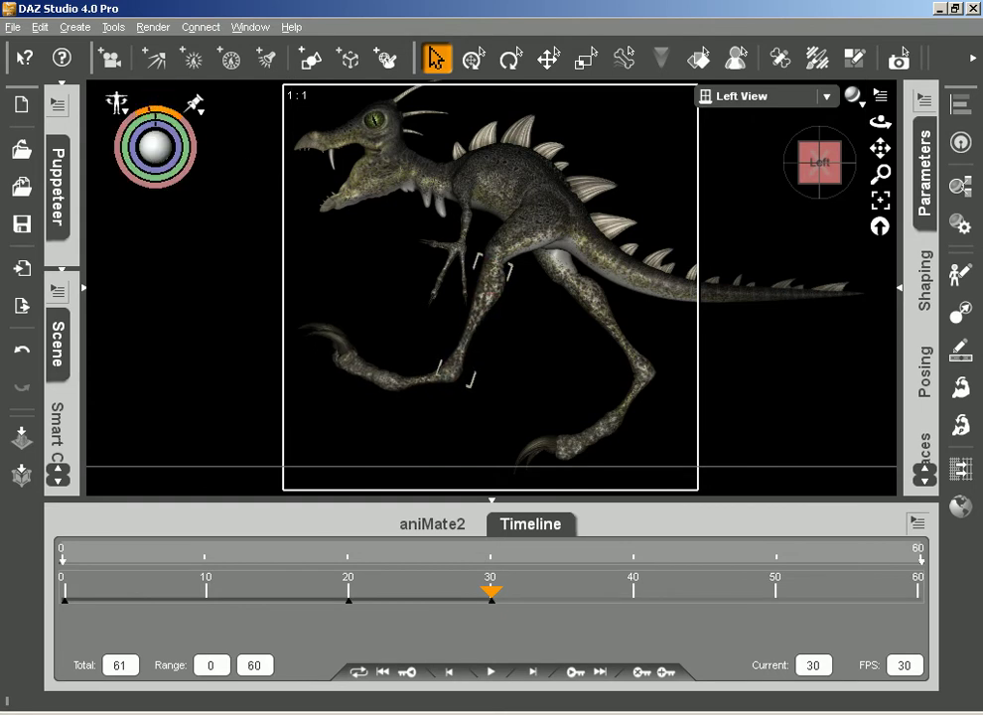
Step: Bend Jumperia's left ankle far down at frame 30 so that the front foot drops close to the ground line
{"action": "left_click", "coordinate": [420, 387]}
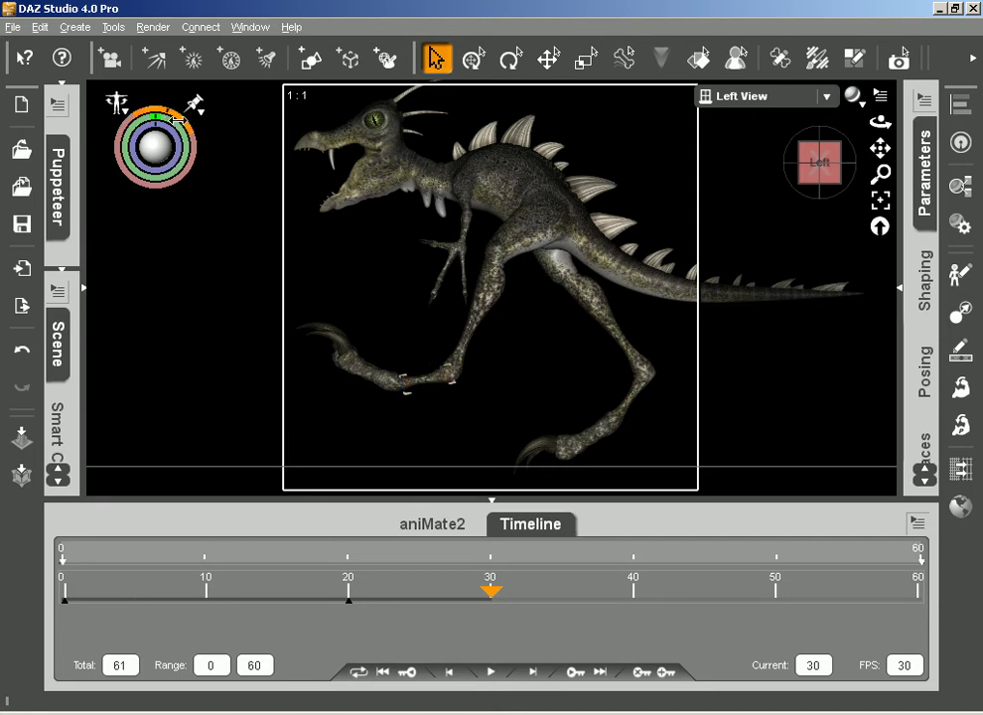
{"action": "mouse_move", "coordinate": [166, 109]}
{"action": "left_mouse_down"}
{"action": "mouse_move", "coordinate": [154, 109]}
{"action": "mouse_move", "coordinate": [177, 113]}
{"action": "mouse_move", "coordinate": [191, 131]}
{"action": "left_mouse_up"}
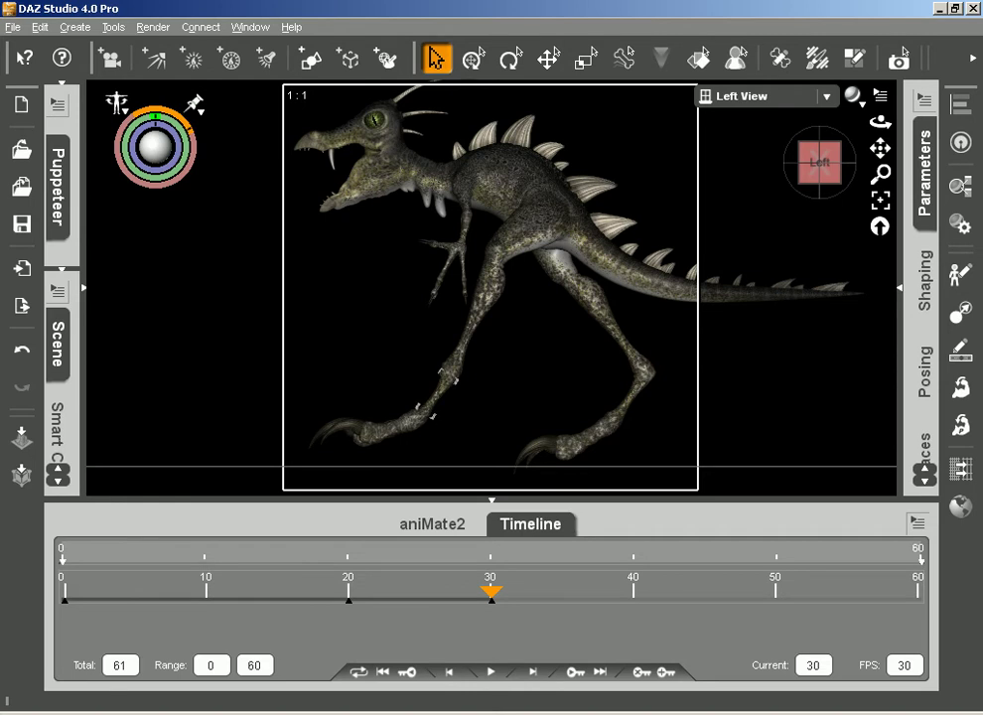
{"action": "left_click_drag", "start_coordinate": [192, 131], "coordinate": [192, 133]}
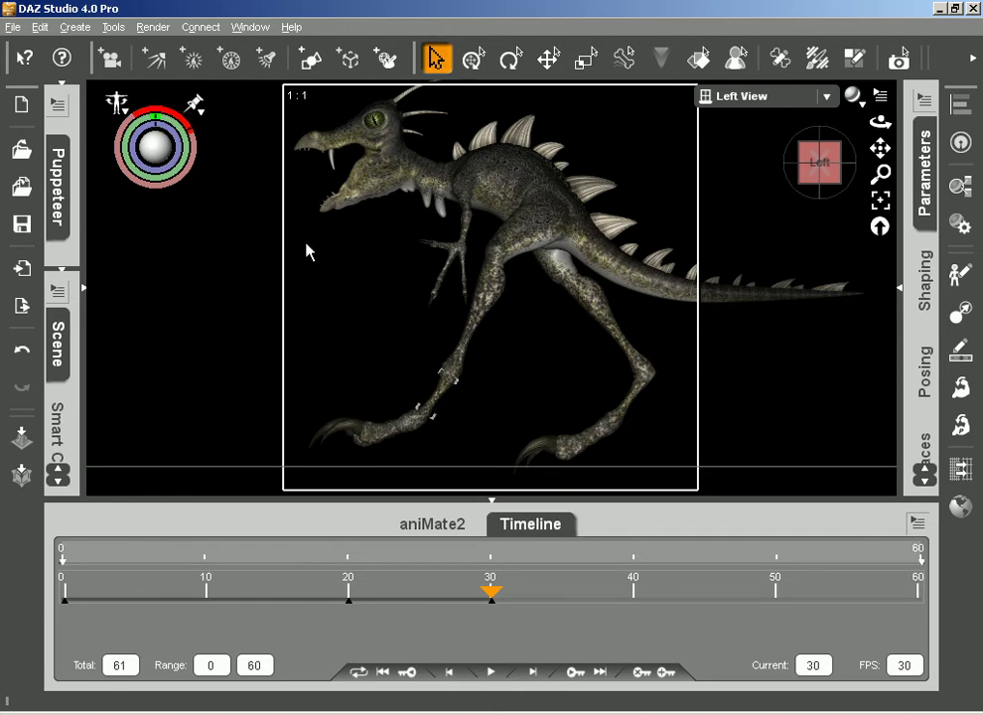
Step: At frame 30, rotate Jumperia's right shin backward and bend the right foot upward to extend the trailing leg
{"action": "left_click", "coordinate": [634, 347]}
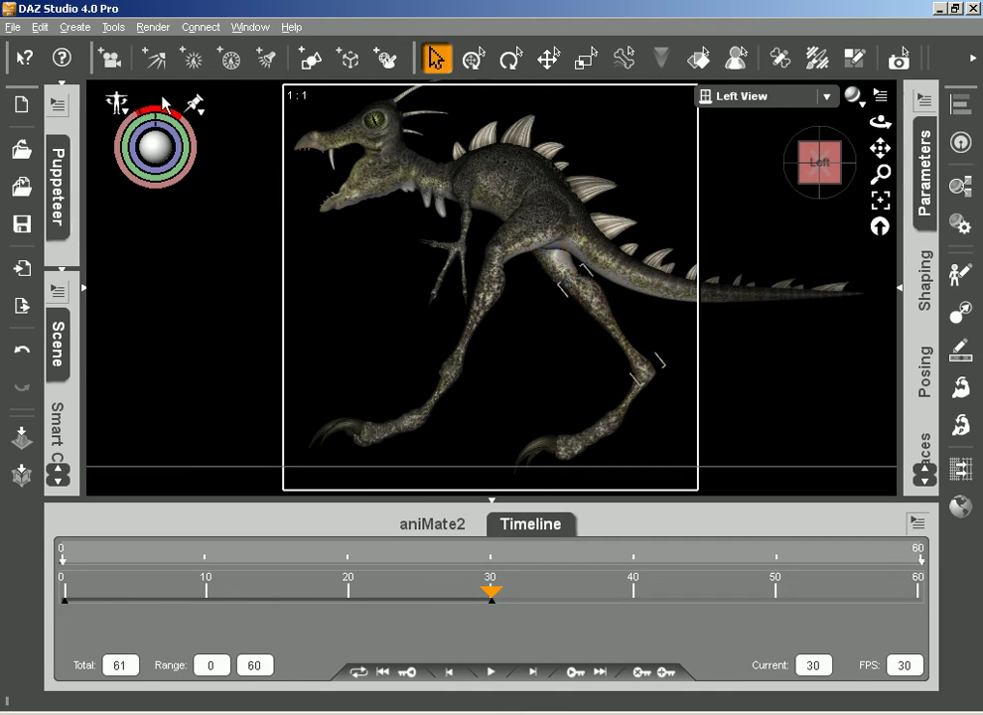
{"action": "left_click_drag", "start_coordinate": [149, 114], "coordinate": [230, 114]}
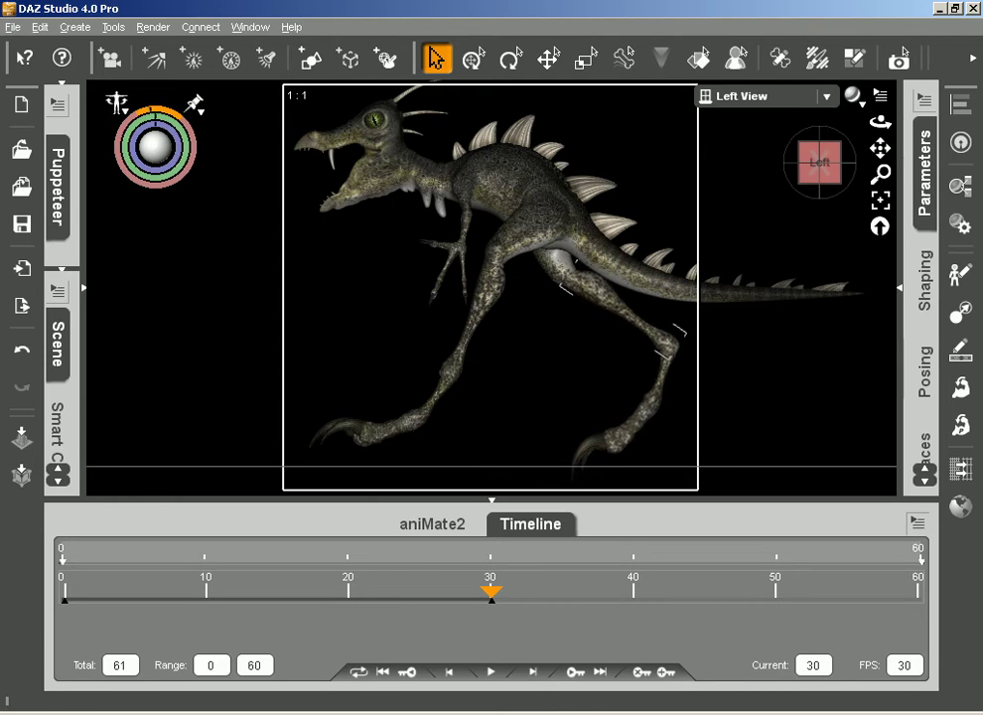
{"action": "left_click_drag", "start_coordinate": [231, 114], "coordinate": [263, 217]}
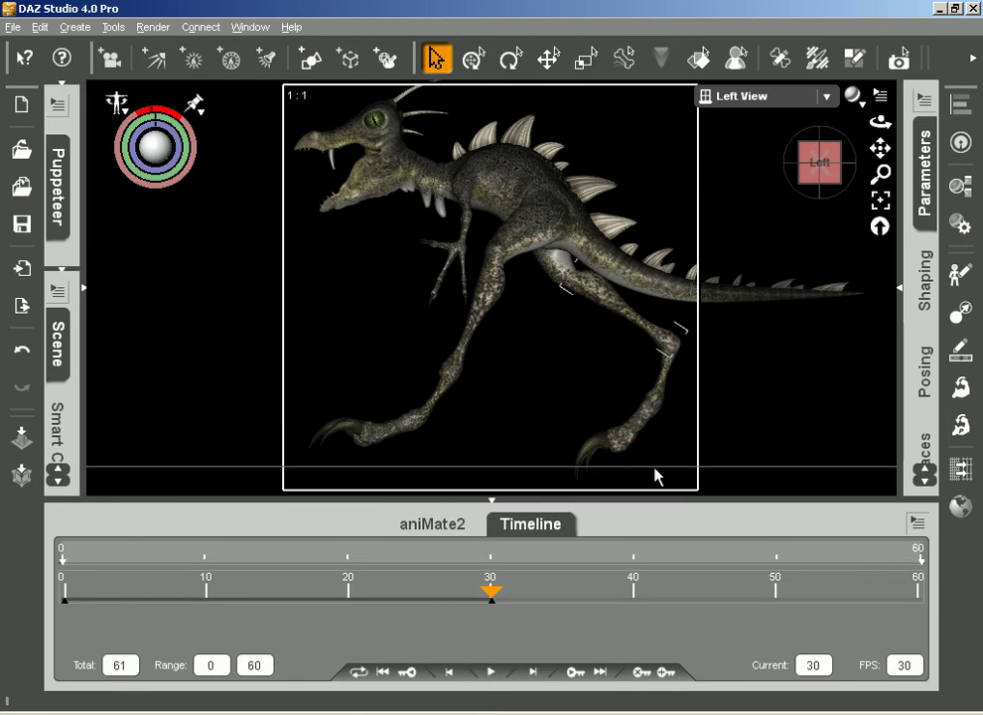
{"action": "left_click", "coordinate": [659, 413]}
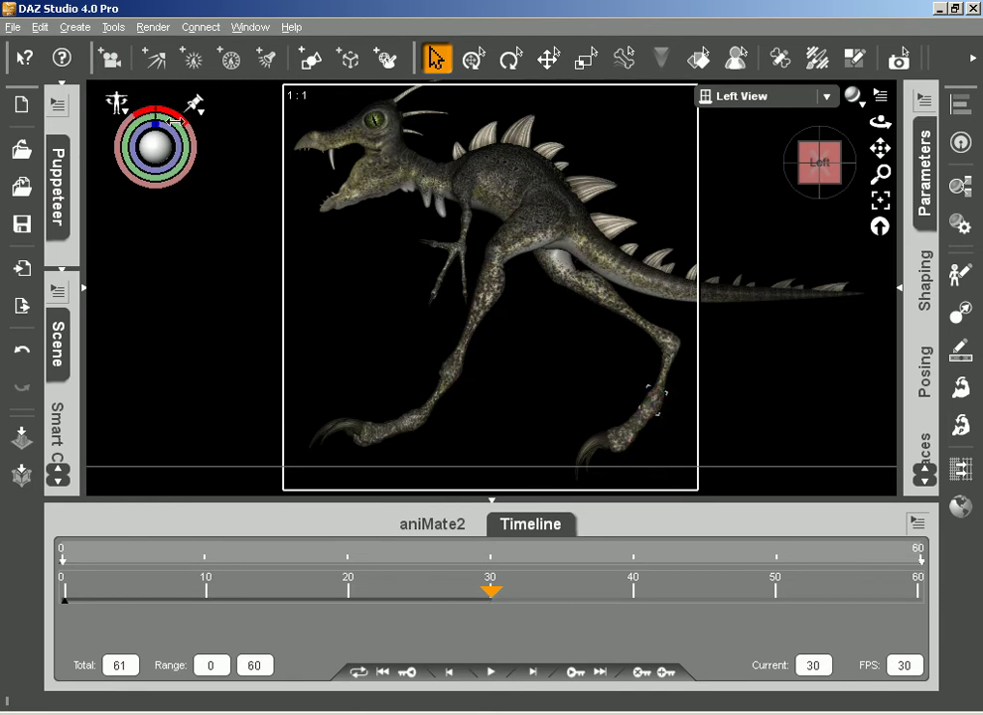
{"action": "left_click_drag", "start_coordinate": [158, 111], "coordinate": [146, 109]}
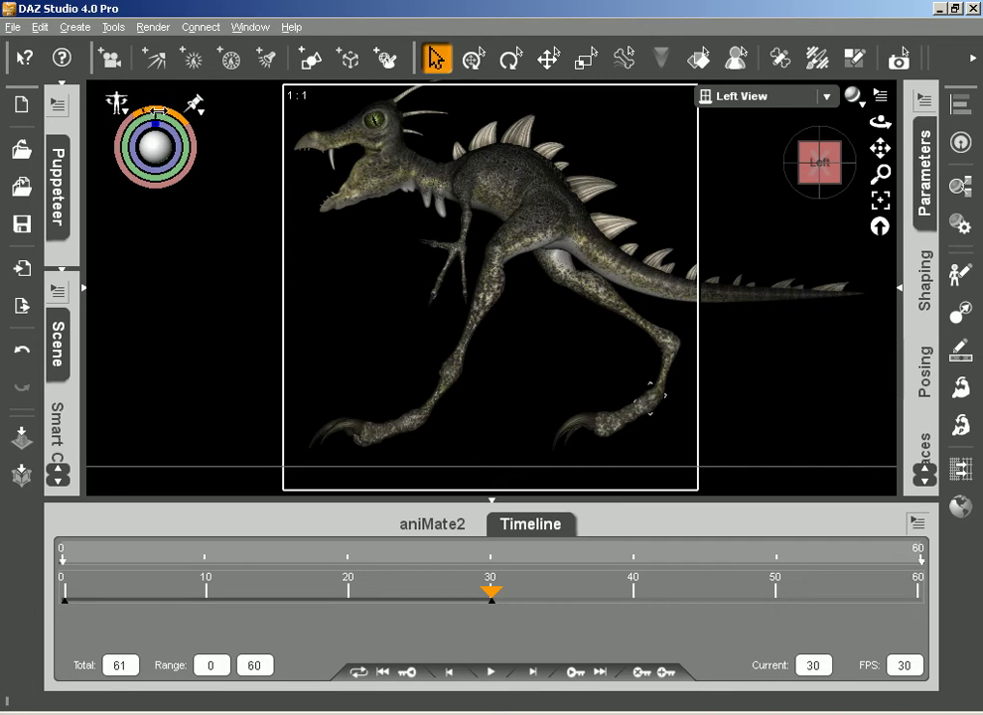
Step: Lower Jumperia's hip at frame 30 to a Move Up-Down value of about 4.26
{"action": "left_click", "coordinate": [545, 201]}
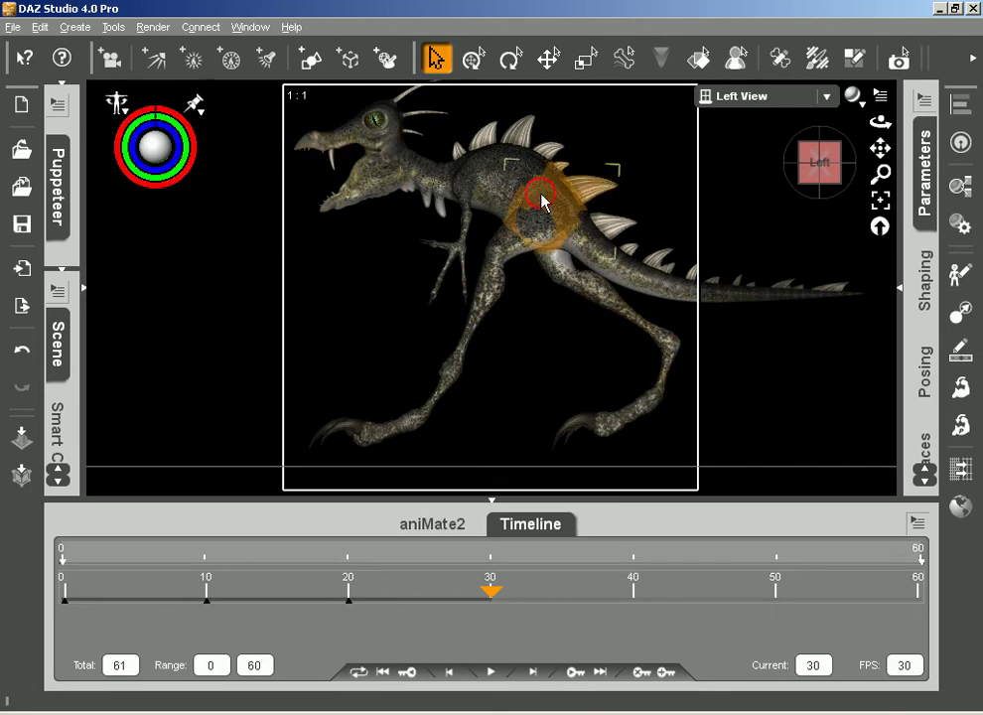
{"action": "left_click", "coordinate": [926, 179]}
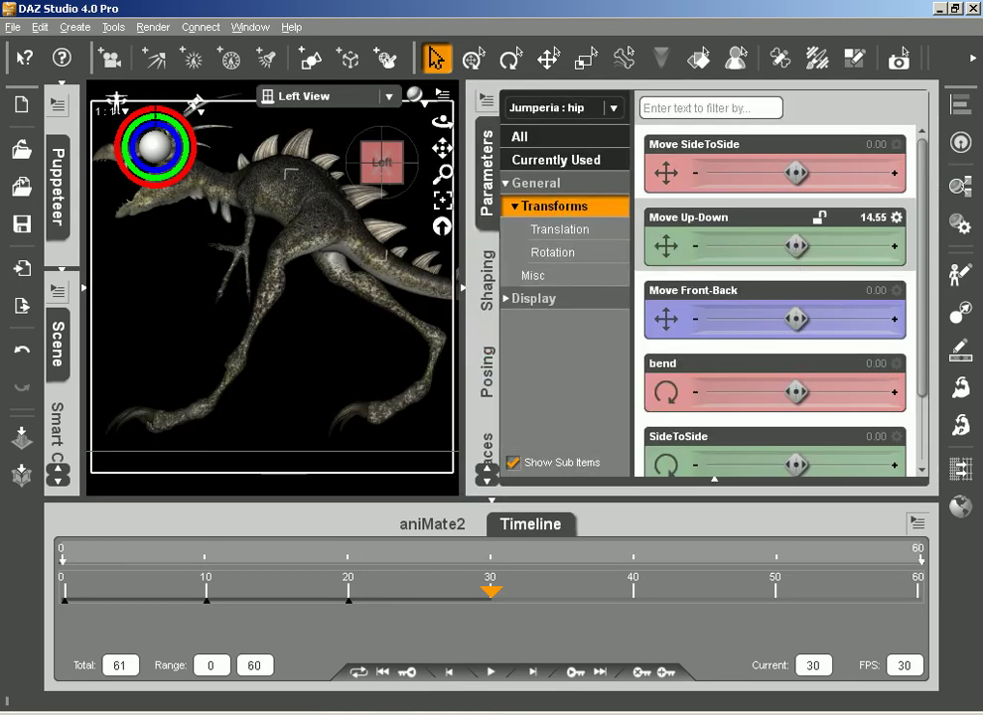
{"action": "left_click_drag", "start_coordinate": [797, 245], "coordinate": [765, 245]}
{"action": "scroll", "coordinate": [644, 425], "scroll_direction": "down", "scroll_amount": 1}
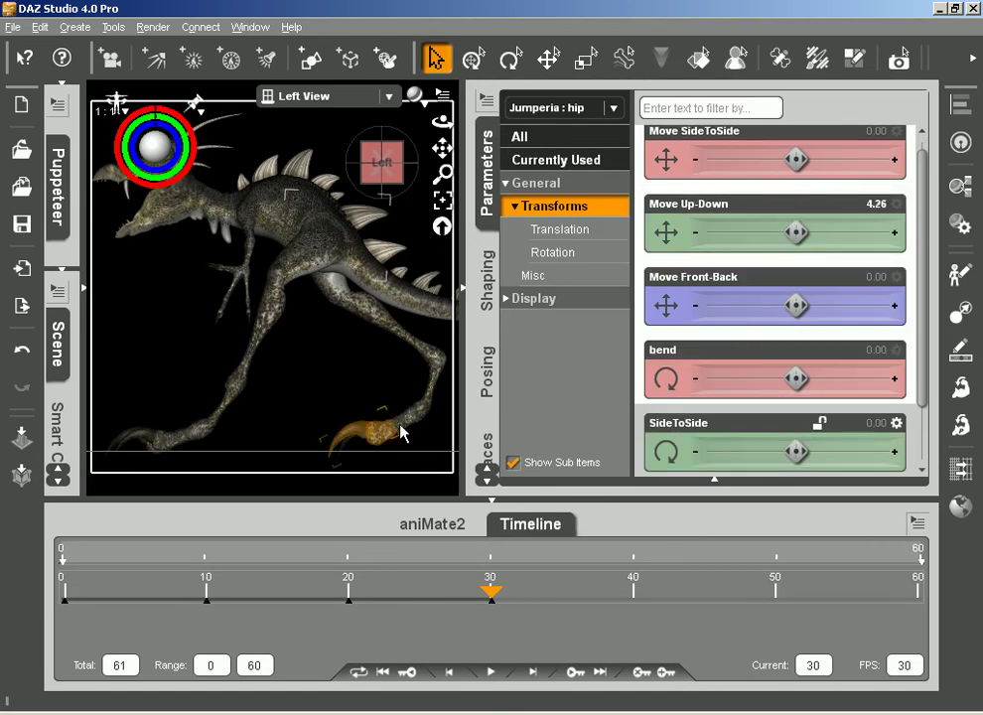
Step: Set the bend of Jumperia's right ankle to about 7.25 at frame 30 and restore the wide viewport
{"action": "left_click", "coordinate": [427, 405]}
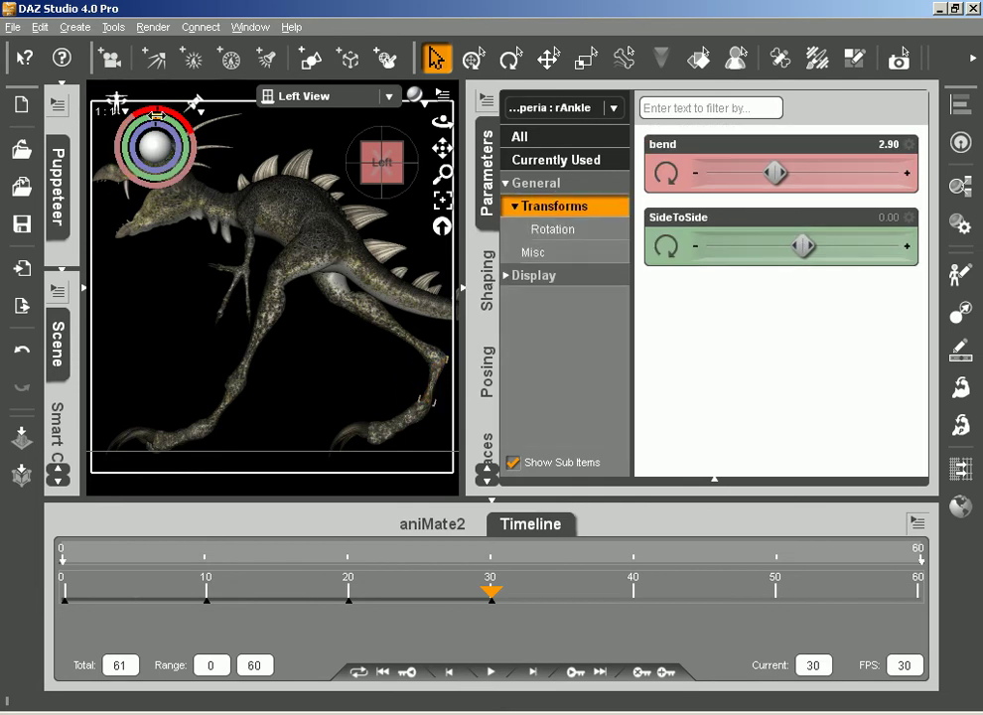
{"action": "left_click_drag", "start_coordinate": [159, 111], "coordinate": [167, 112]}
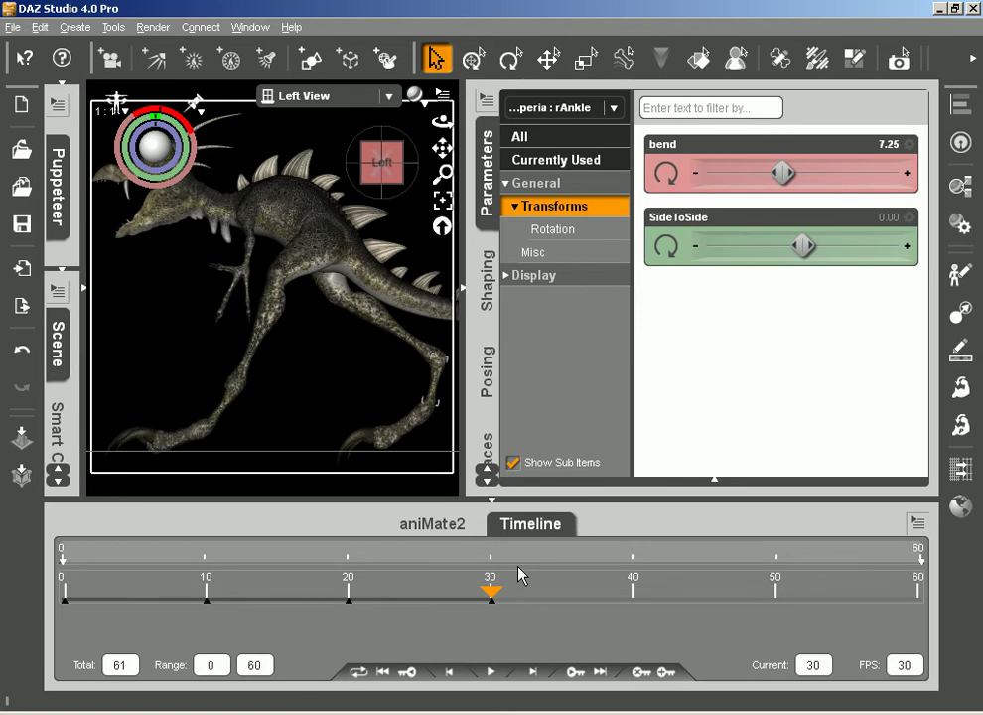
{"action": "left_click", "coordinate": [463, 293]}
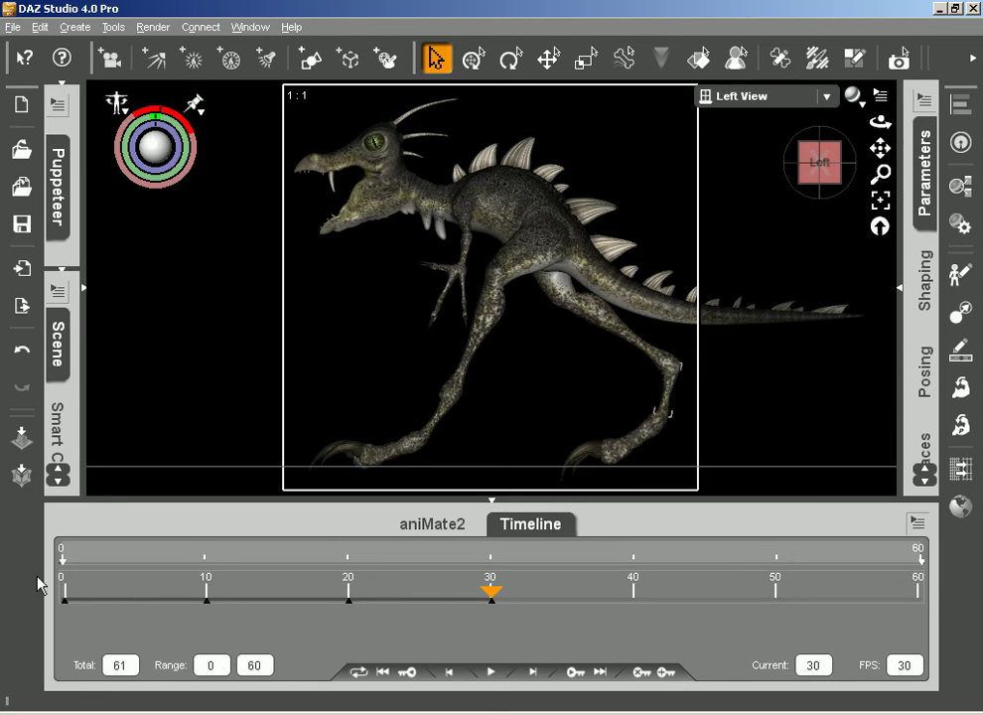
Step: At frame 40, rotate Jumperia's left thigh and shin backward under the body and bend the left ankle slightly forward
{"action": "mouse_move", "coordinate": [494, 596]}
{"action": "left_mouse_down"}
{"action": "mouse_move", "coordinate": [58, 576]}
{"action": "mouse_move", "coordinate": [114, 601]}
{"action": "mouse_move", "coordinate": [491, 610]}
{"action": "mouse_move", "coordinate": [218, 558]}
{"action": "mouse_move", "coordinate": [66, 564]}
{"action": "mouse_move", "coordinate": [409, 569]}
{"action": "mouse_move", "coordinate": [492, 588]}
{"action": "mouse_move", "coordinate": [484, 579]}
{"action": "mouse_move", "coordinate": [260, 536]}
{"action": "mouse_move", "coordinate": [57, 524]}
{"action": "mouse_move", "coordinate": [488, 560]}
{"action": "mouse_move", "coordinate": [509, 575]}
{"action": "mouse_move", "coordinate": [625, 581]}
{"action": "left_mouse_up"}
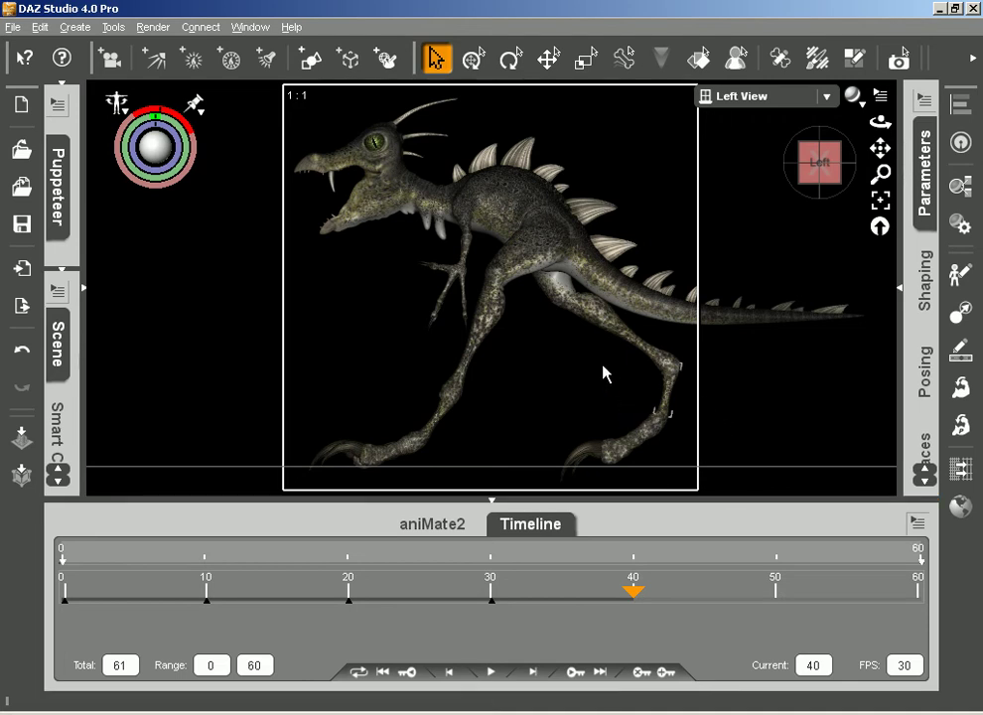
{"action": "left_click", "coordinate": [536, 261]}
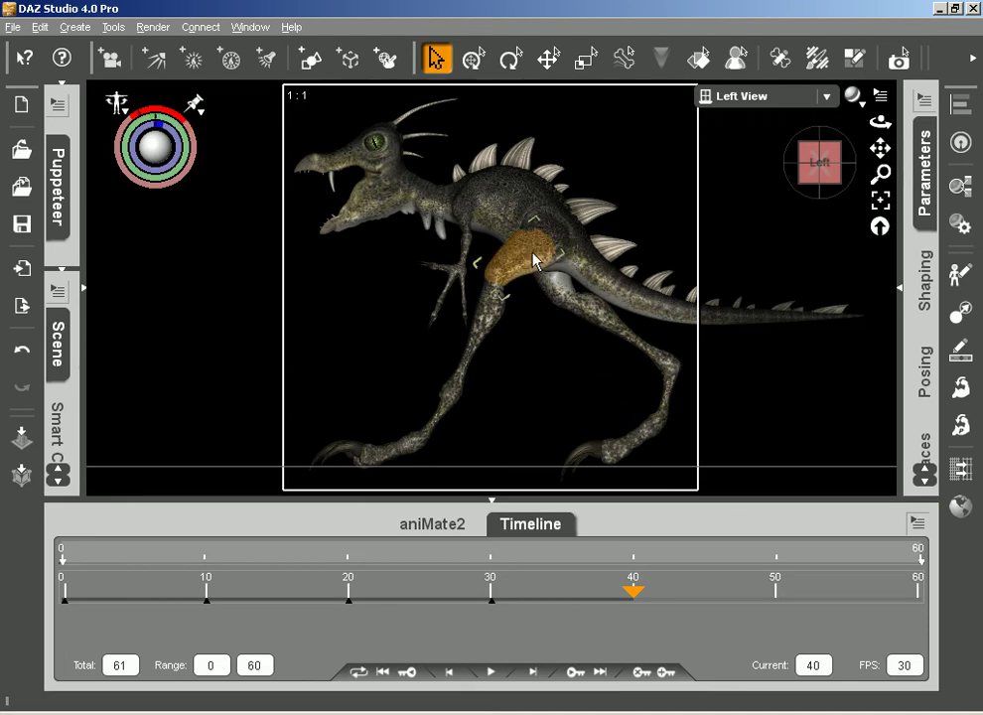
{"action": "left_click_drag", "start_coordinate": [149, 117], "coordinate": [187, 118]}
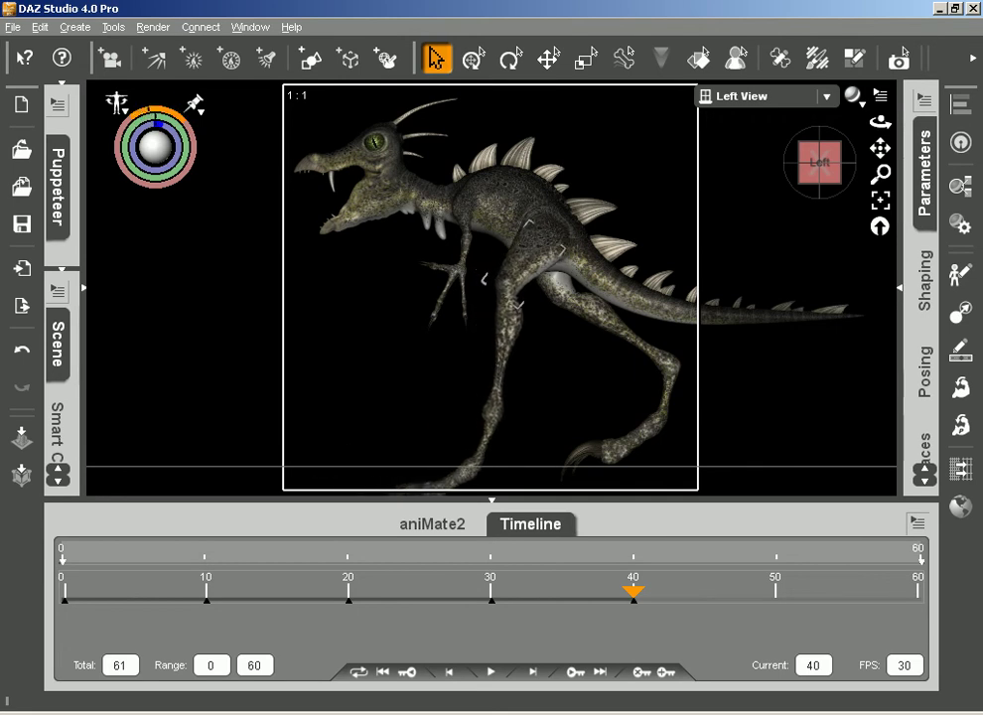
{"action": "left_click", "coordinate": [500, 352]}
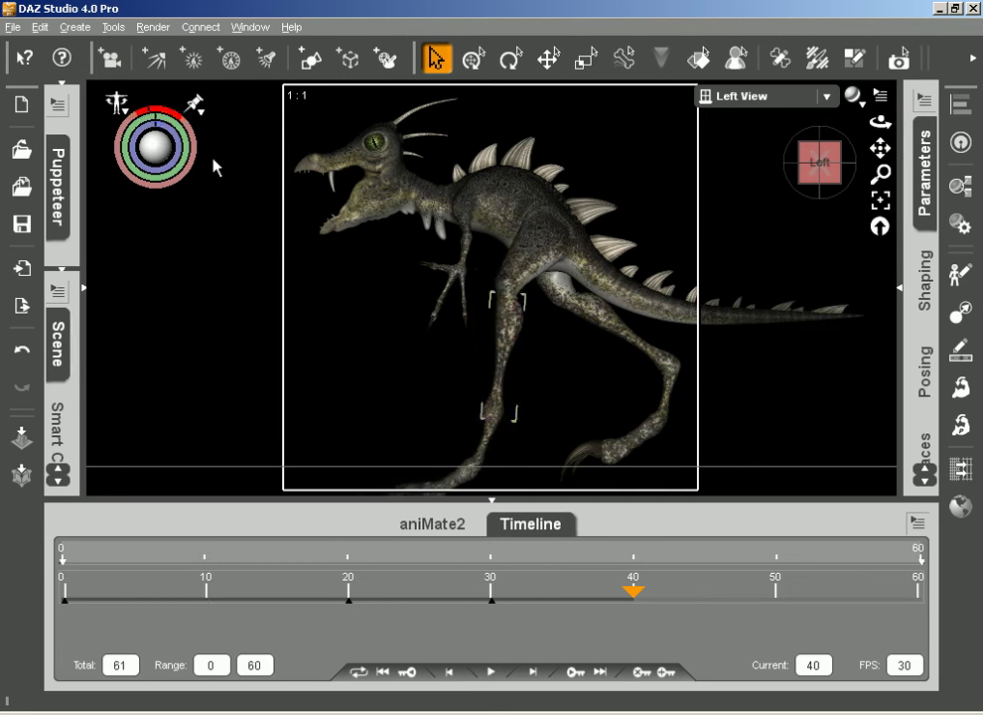
{"action": "left_click_drag", "start_coordinate": [154, 117], "coordinate": [179, 118]}
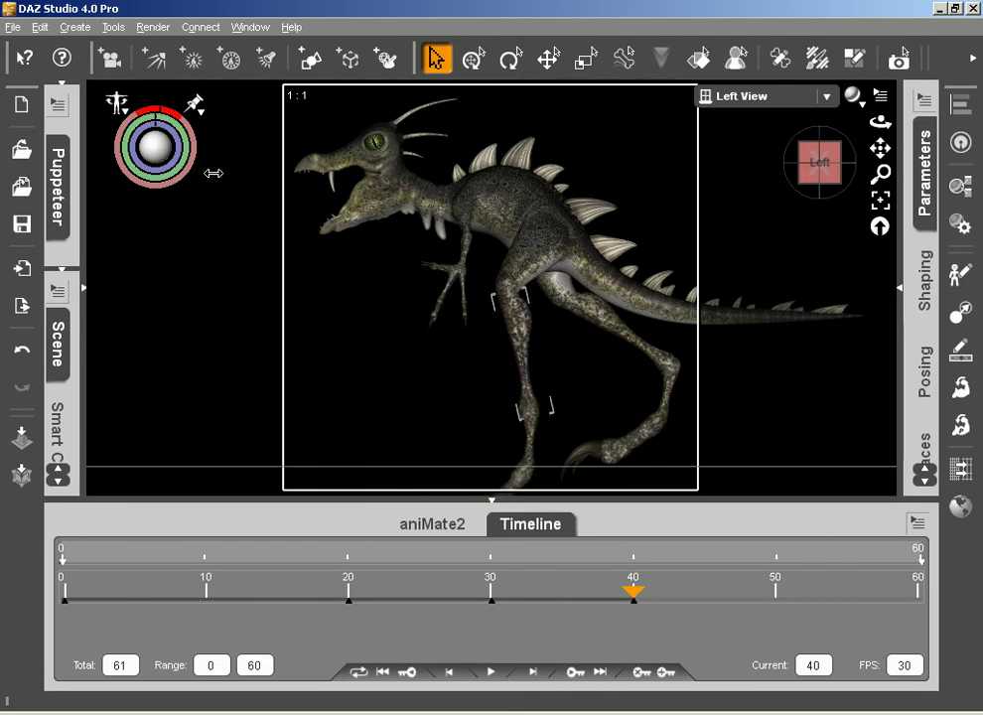
{"action": "left_click", "coordinate": [525, 452]}
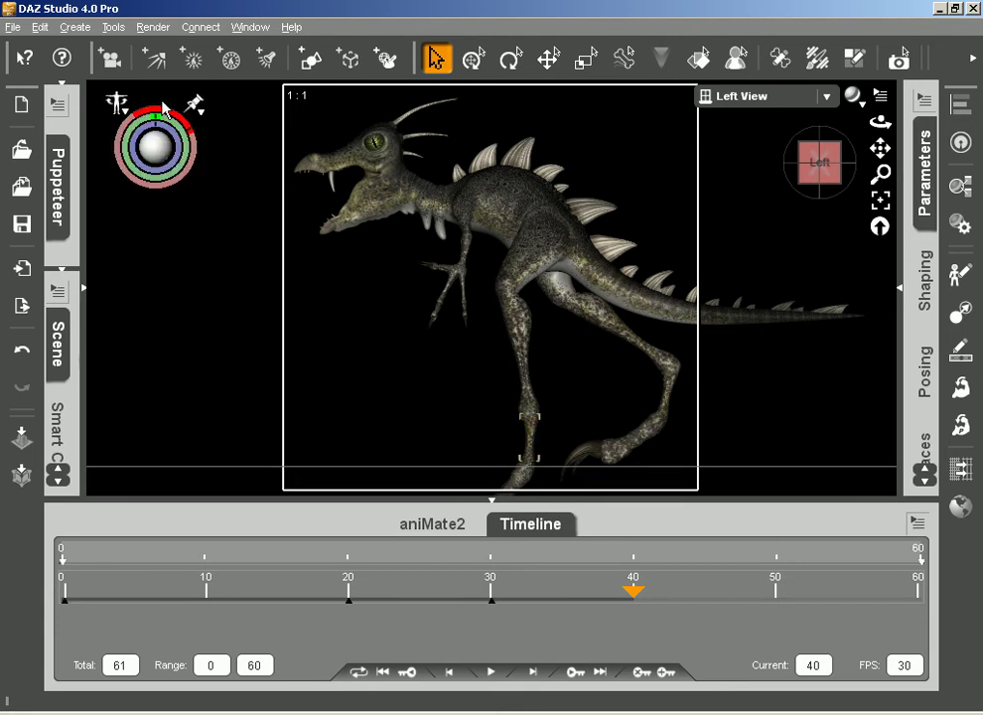
{"action": "mouse_move", "coordinate": [171, 116]}
{"action": "left_mouse_down"}
{"action": "mouse_move", "coordinate": [183, 119]}
{"action": "mouse_move", "coordinate": [175, 109]}
{"action": "left_mouse_up"}
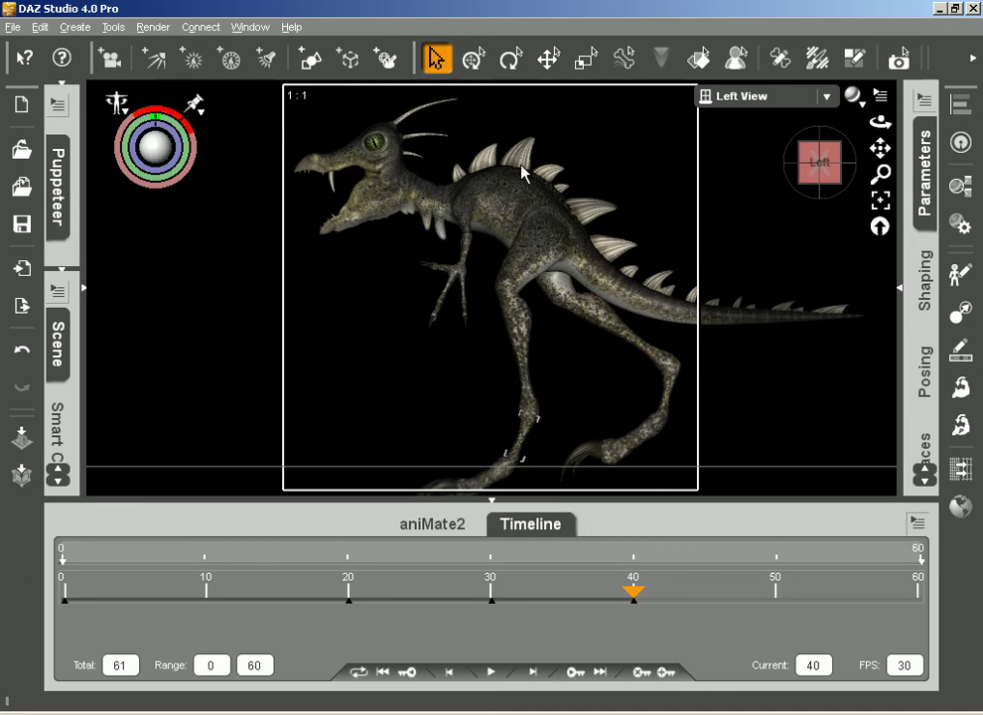
Step: Raise Jumperia's hip at frame 40 to a Move Up-Down value of about 19.80
{"action": "left_click", "coordinate": [548, 219]}
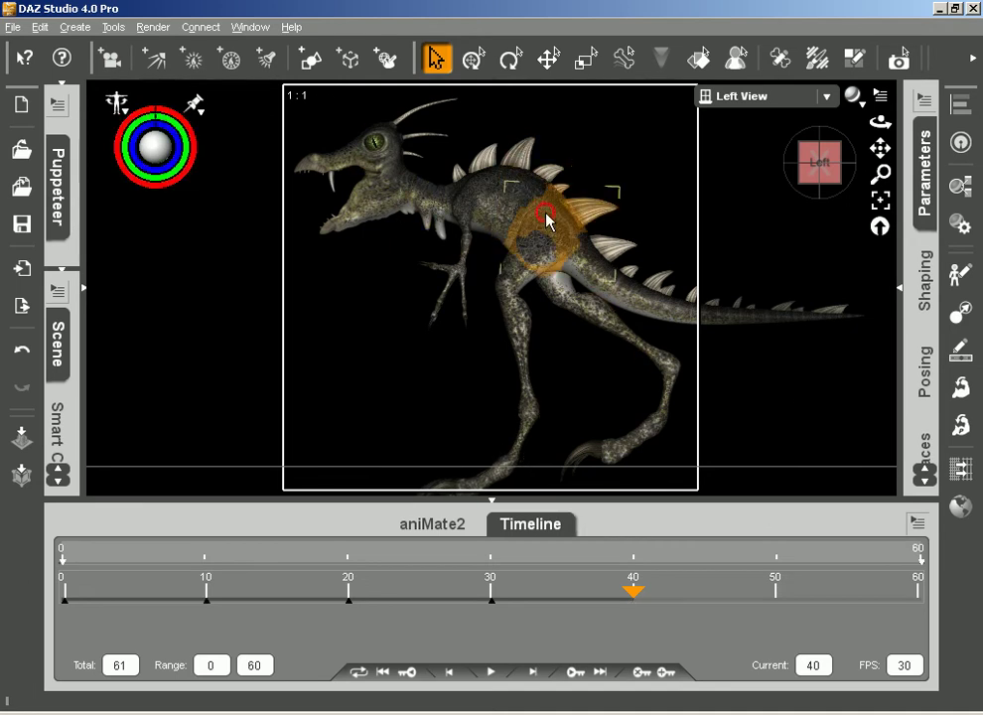
{"action": "left_click", "coordinate": [923, 171]}
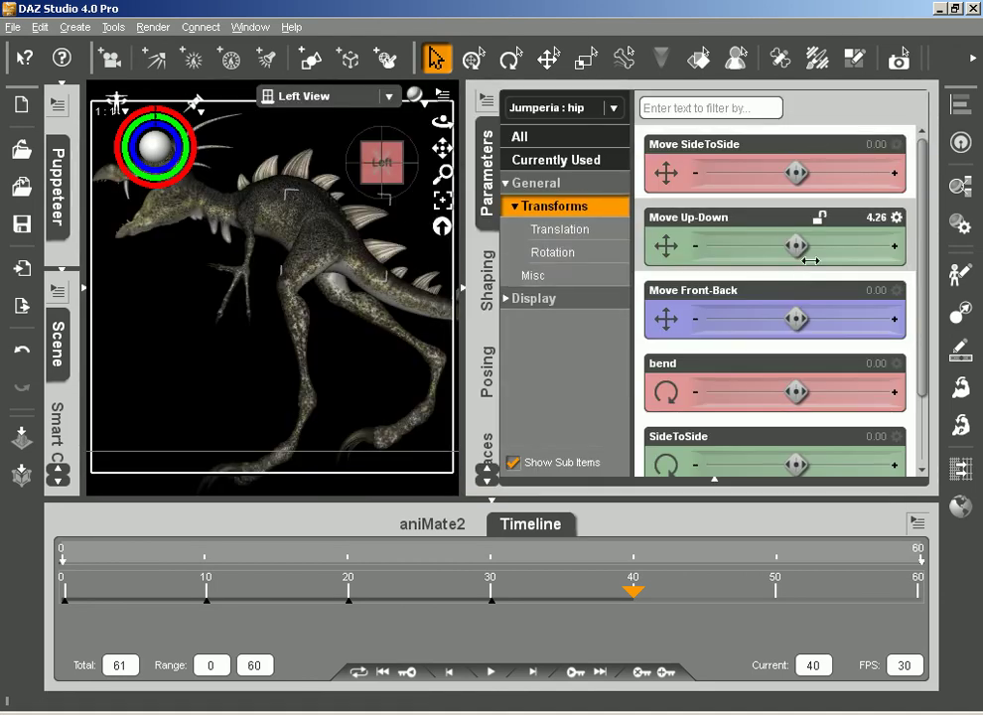
{"action": "left_click_drag", "start_coordinate": [797, 245], "coordinate": [837, 246]}
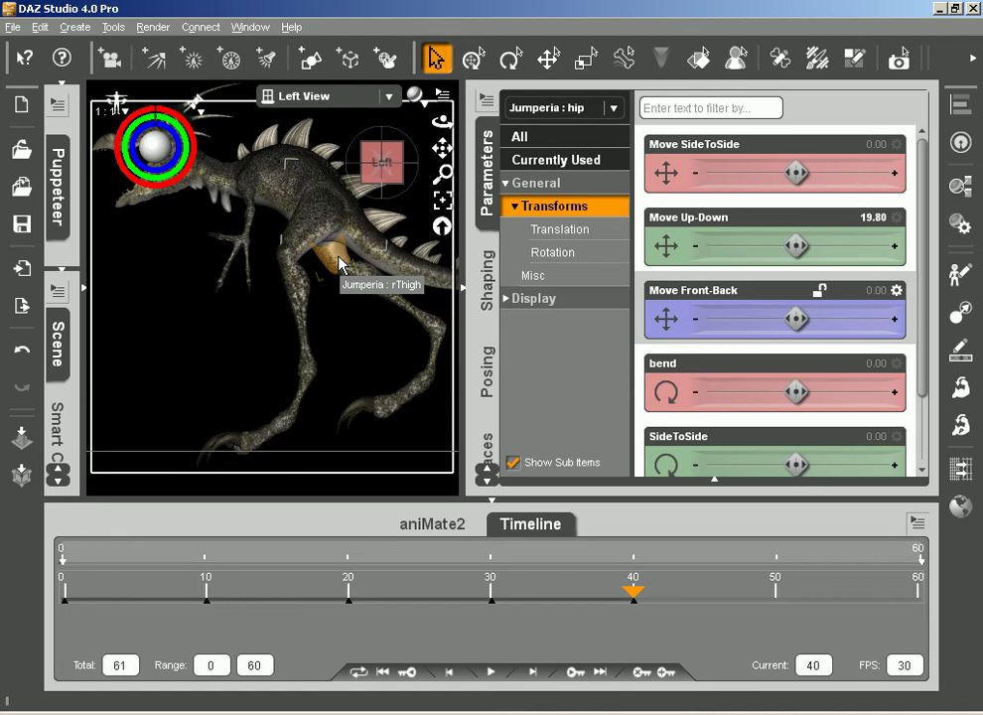
Step: At frame 40, pose Jumperia's right leg with the shin bent to about 9.58, the ankle to about -9.81 and the thigh to about 7.01
{"action": "left_click", "coordinate": [411, 322]}
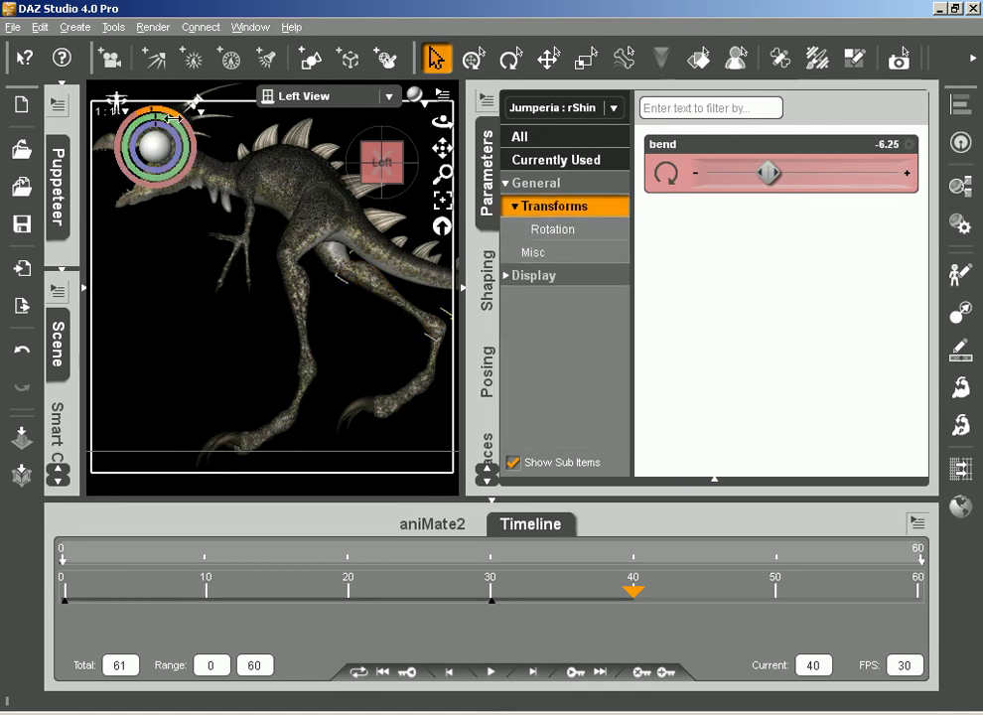
{"action": "left_click_drag", "start_coordinate": [156, 112], "coordinate": [173, 113]}
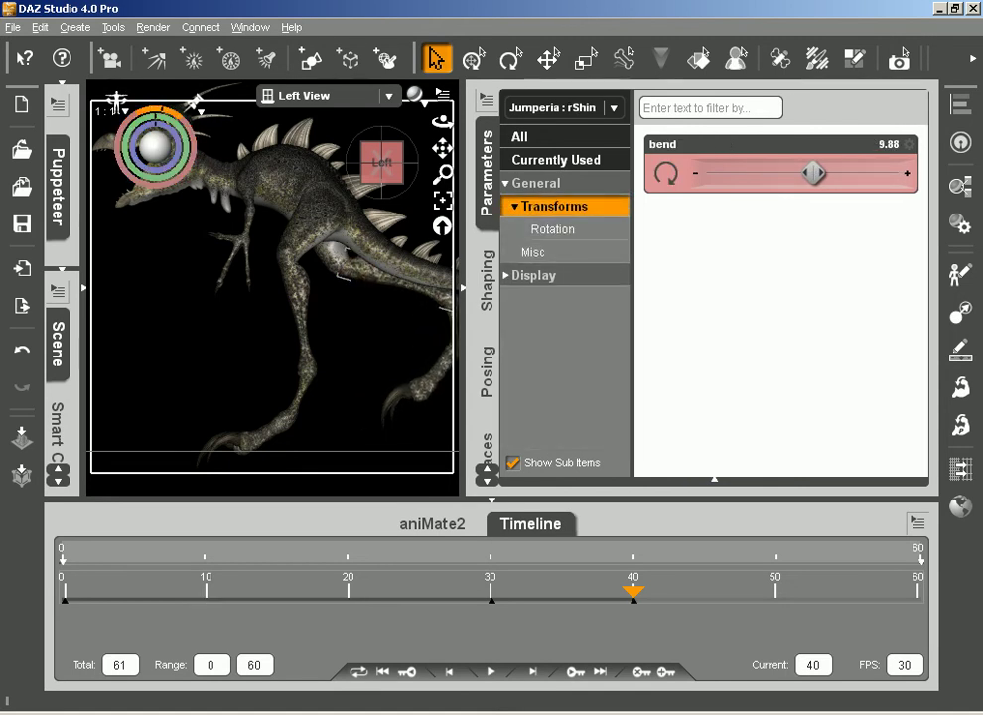
{"action": "left_click", "coordinate": [320, 260]}
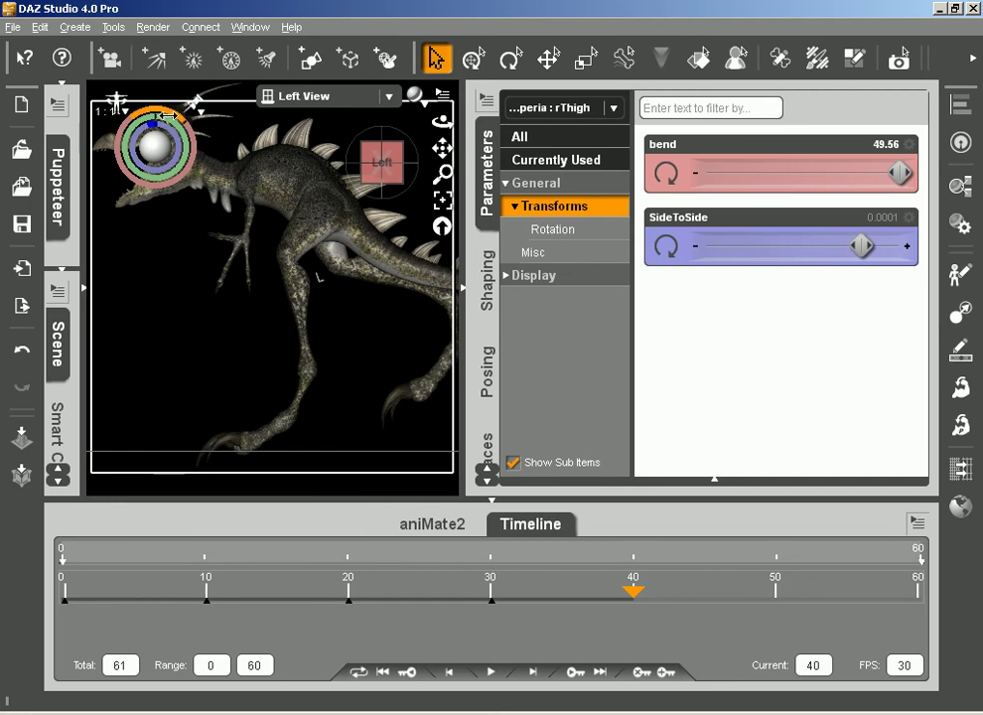
{"action": "left_click_drag", "start_coordinate": [180, 118], "coordinate": [155, 112]}
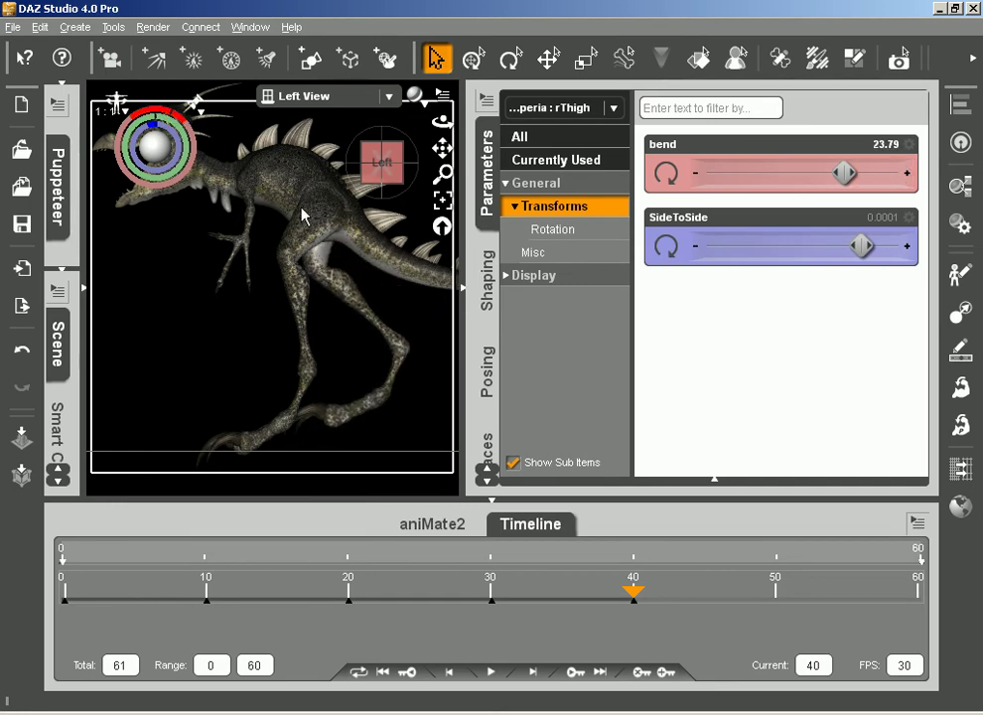
{"action": "left_click", "coordinate": [394, 384]}
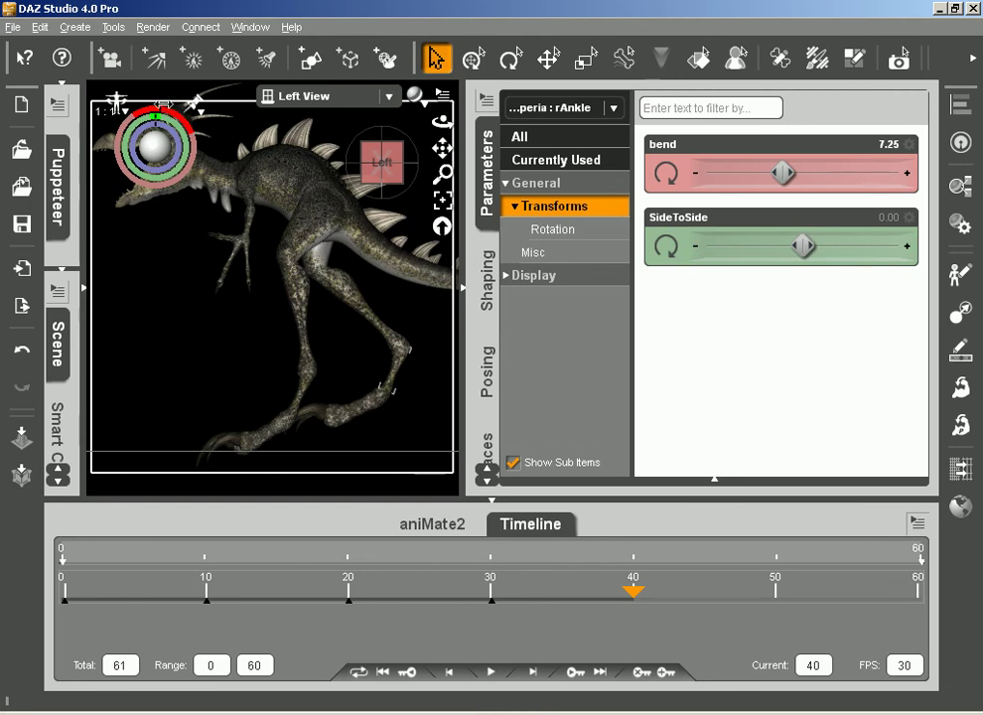
{"action": "left_click_drag", "start_coordinate": [164, 107], "coordinate": [198, 115]}
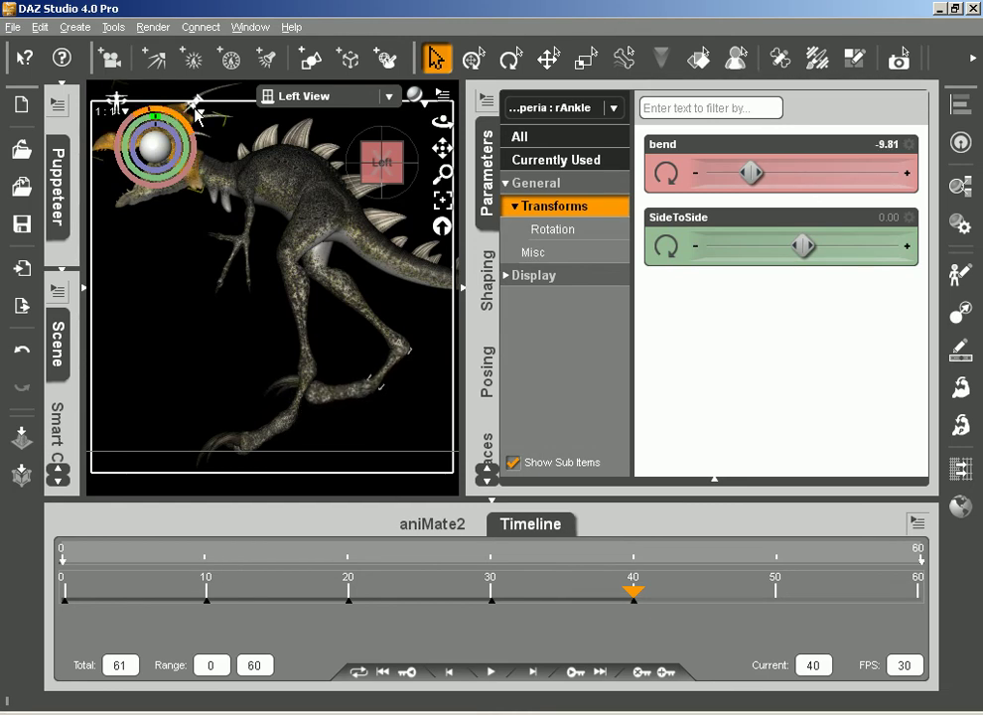
{"action": "left_click", "coordinate": [314, 256]}
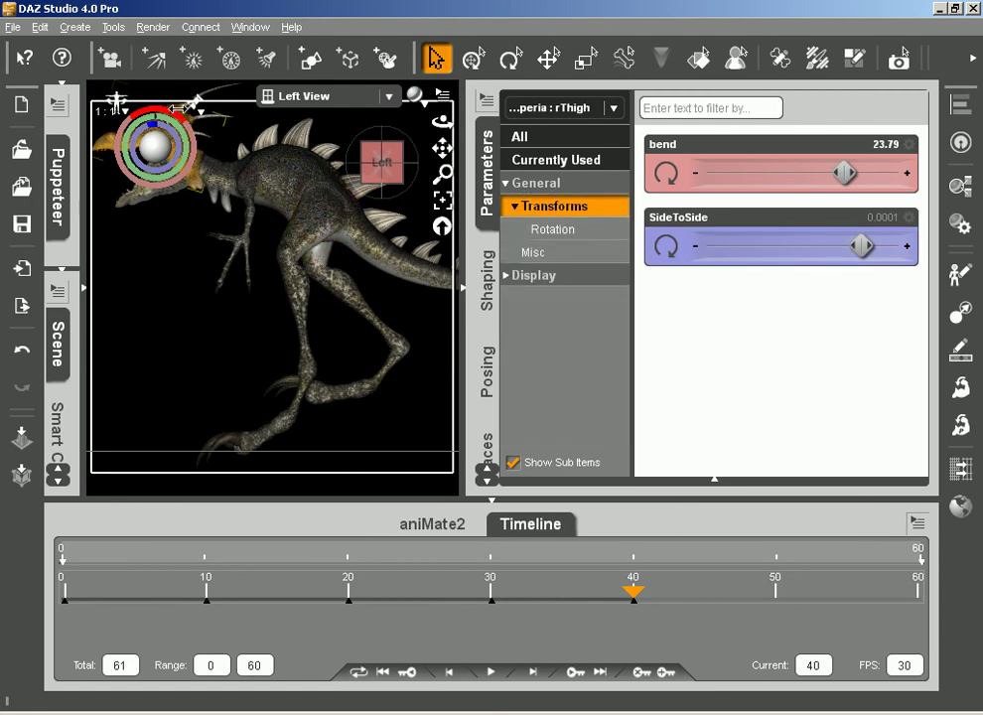
{"action": "left_click_drag", "start_coordinate": [179, 106], "coordinate": [221, 105]}
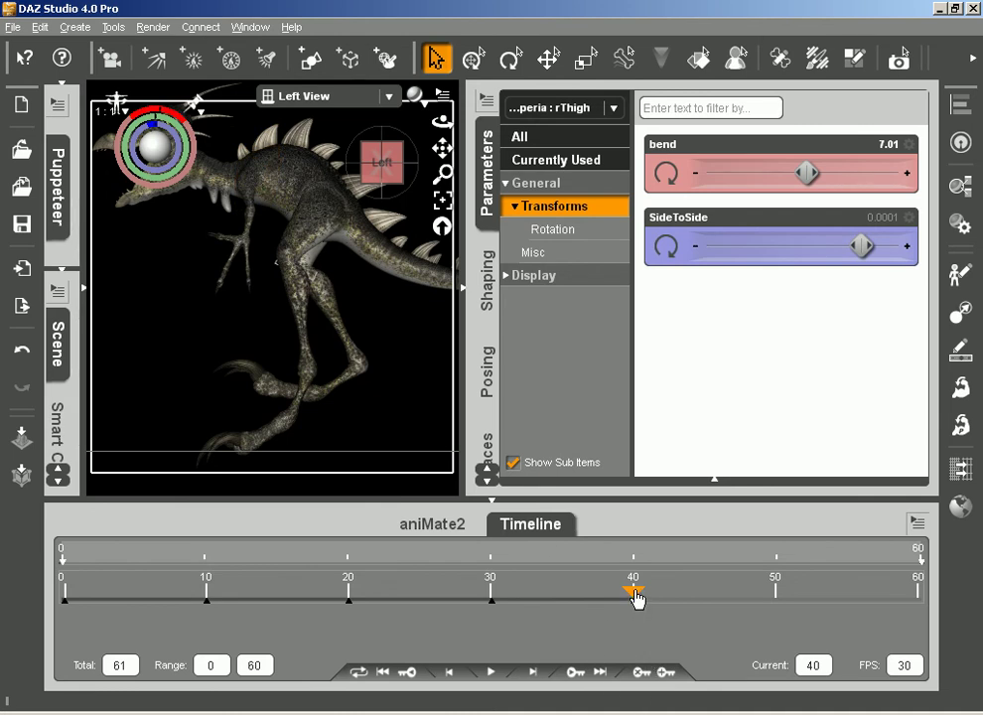
Step: At frame 50, pose Jumperia's left leg with the thigh bent to about 12.75, the shin to about 16.81 and the ankle to about 17.60
{"action": "left_click_drag", "start_coordinate": [636, 598], "coordinate": [772, 607]}
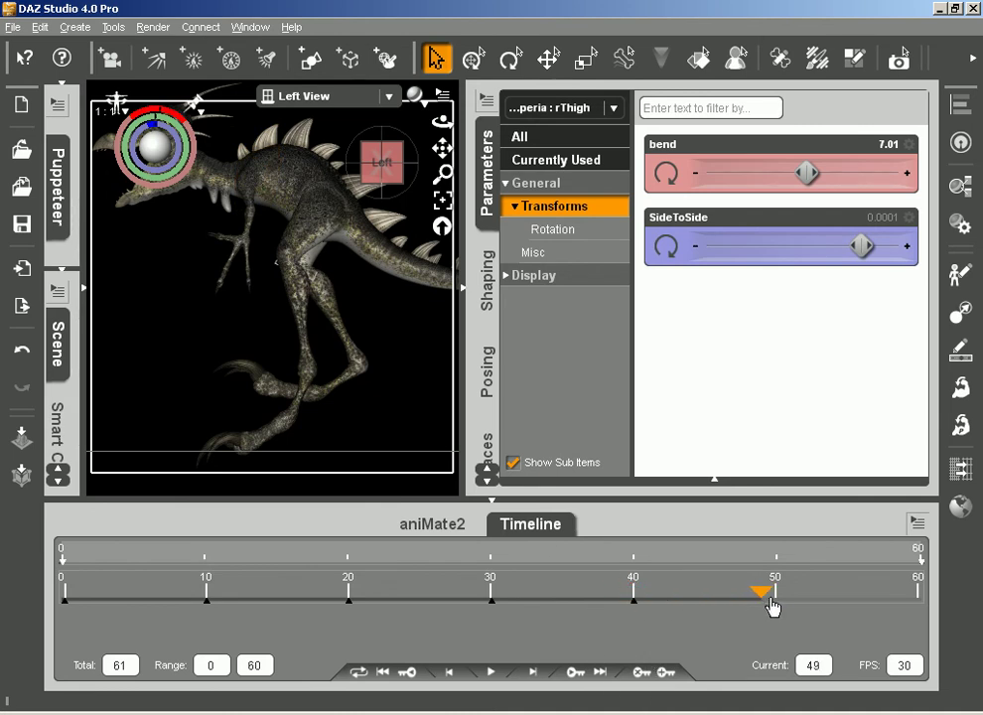
{"action": "left_click", "coordinate": [308, 231]}
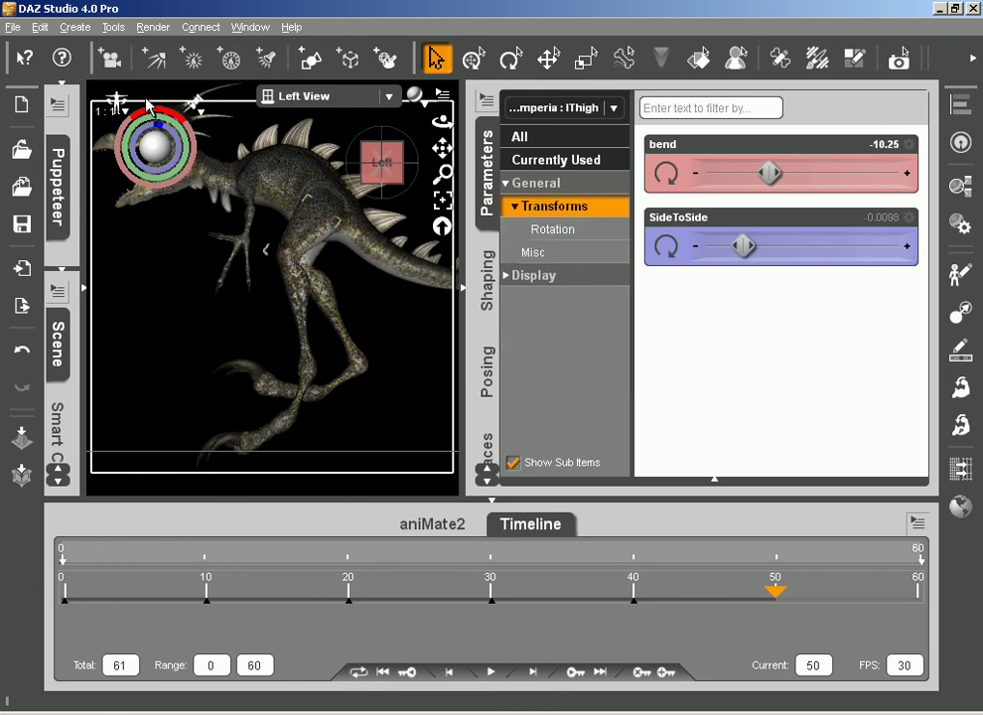
{"action": "left_click_drag", "start_coordinate": [151, 108], "coordinate": [191, 107]}
{"action": "left_click_drag", "start_coordinate": [275, 260], "coordinate": [284, 269]}
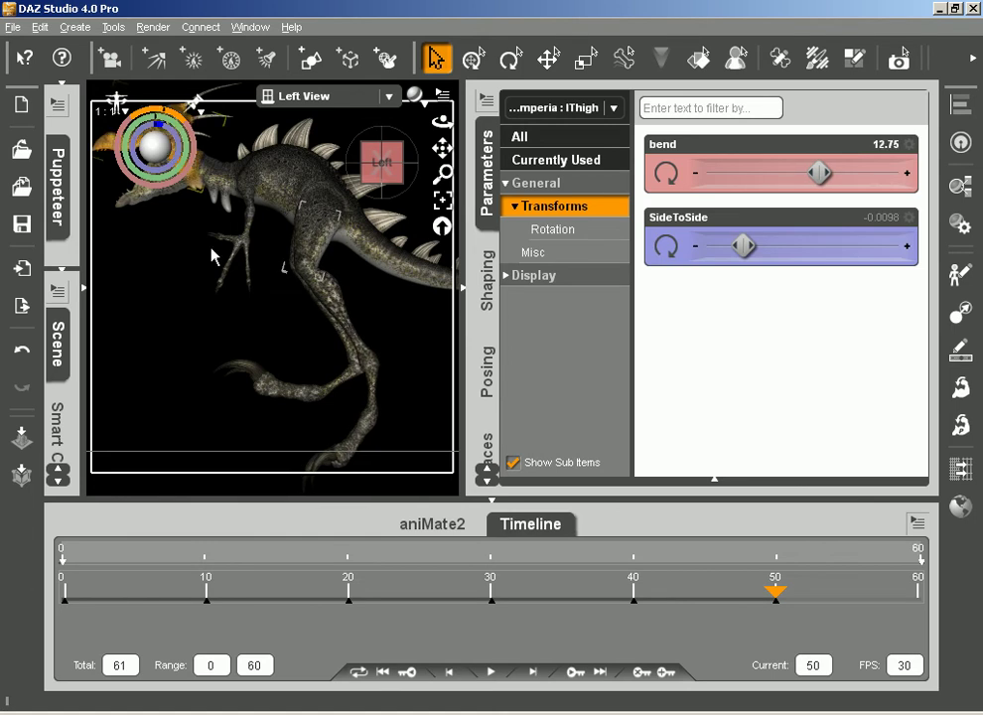
{"action": "left_click", "coordinate": [360, 339]}
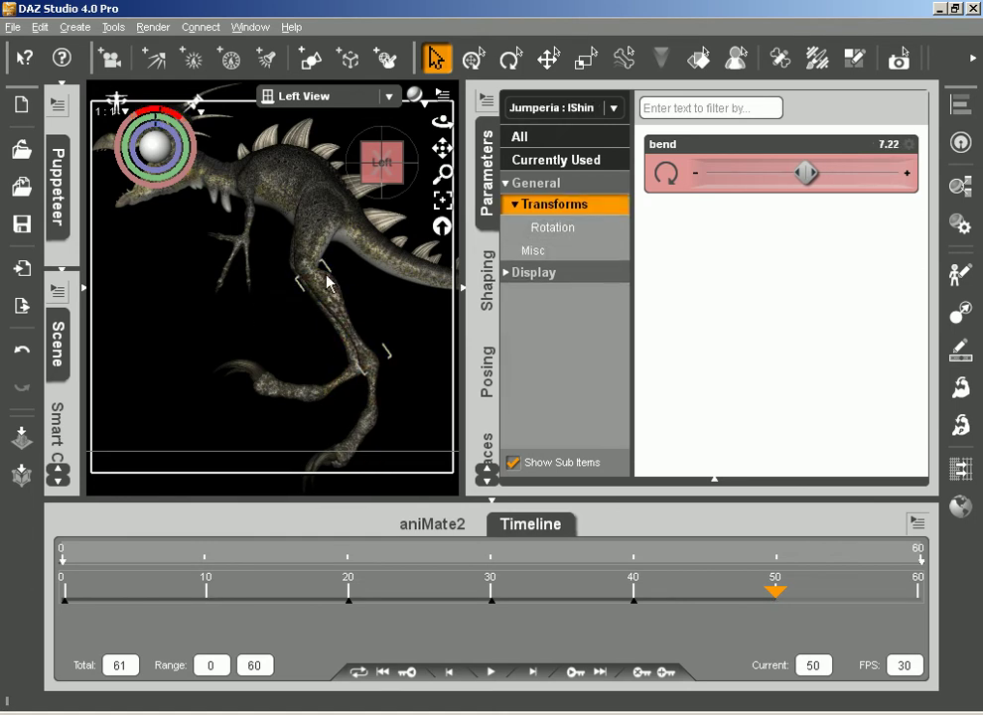
{"action": "left_click_drag", "start_coordinate": [173, 106], "coordinate": [184, 114]}
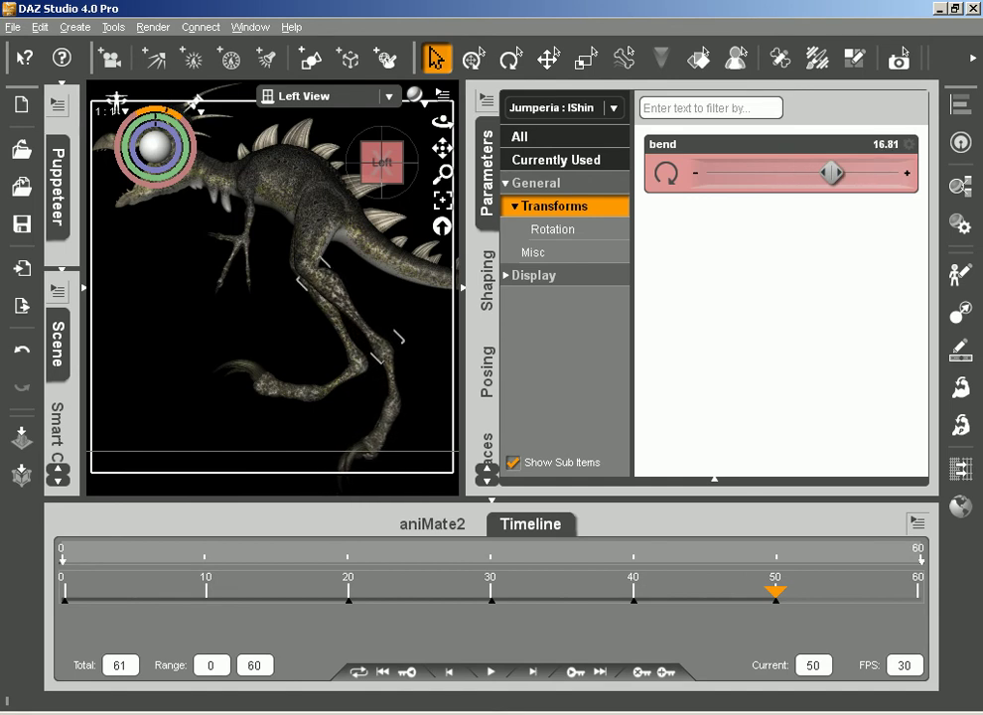
{"action": "left_click", "coordinate": [390, 383]}
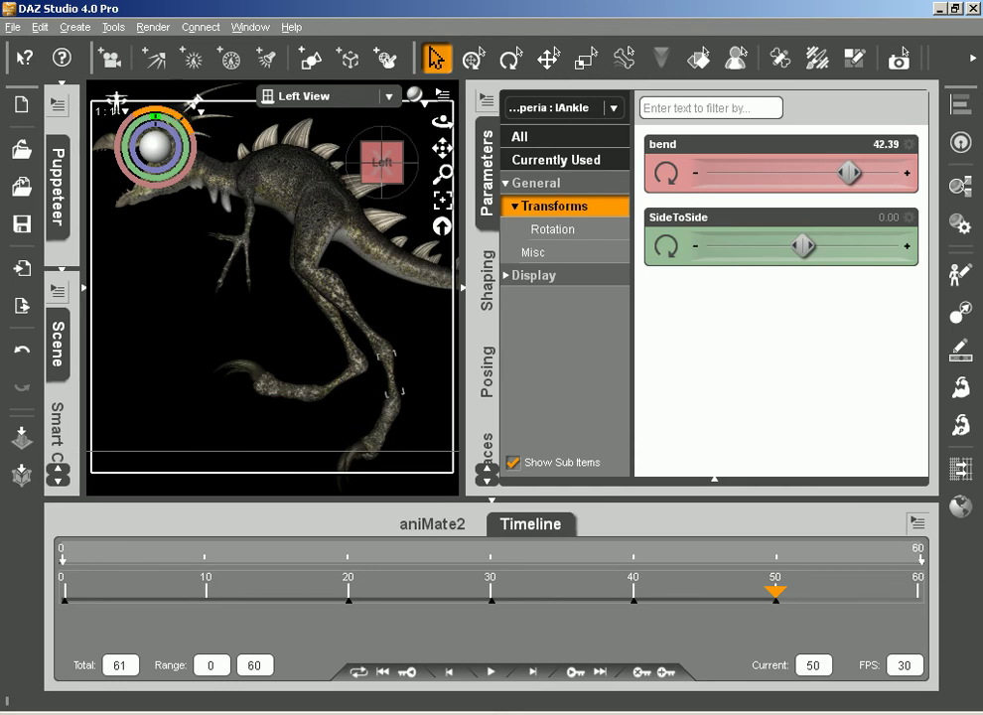
{"action": "left_click_drag", "start_coordinate": [182, 117], "coordinate": [168, 109]}
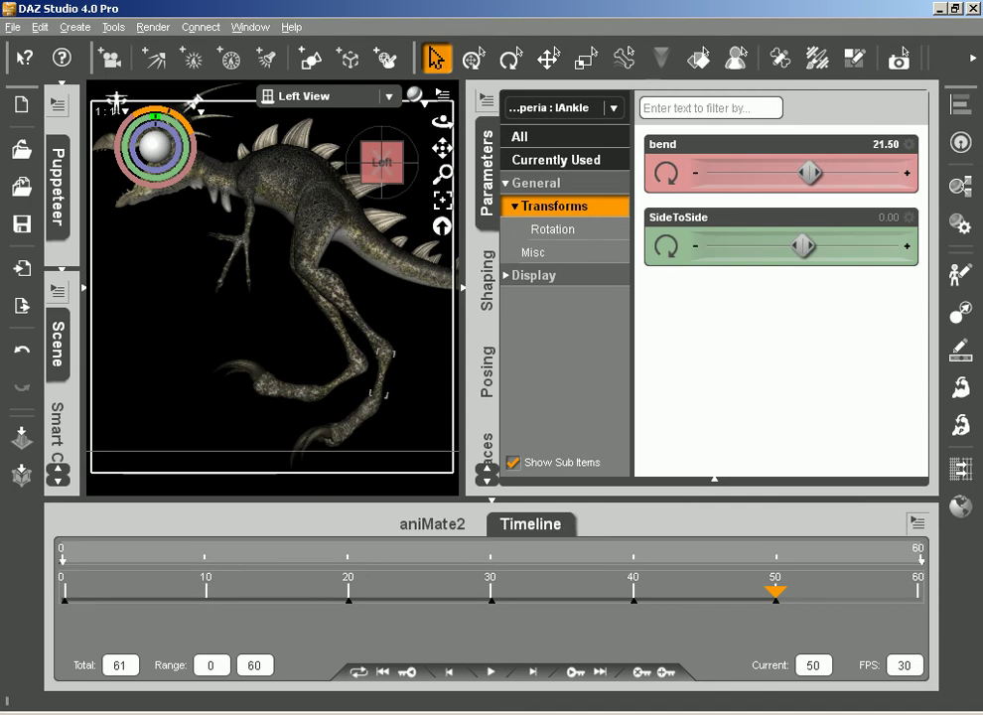
{"action": "left_click_drag", "start_coordinate": [235, 337], "coordinate": [236, 337]}
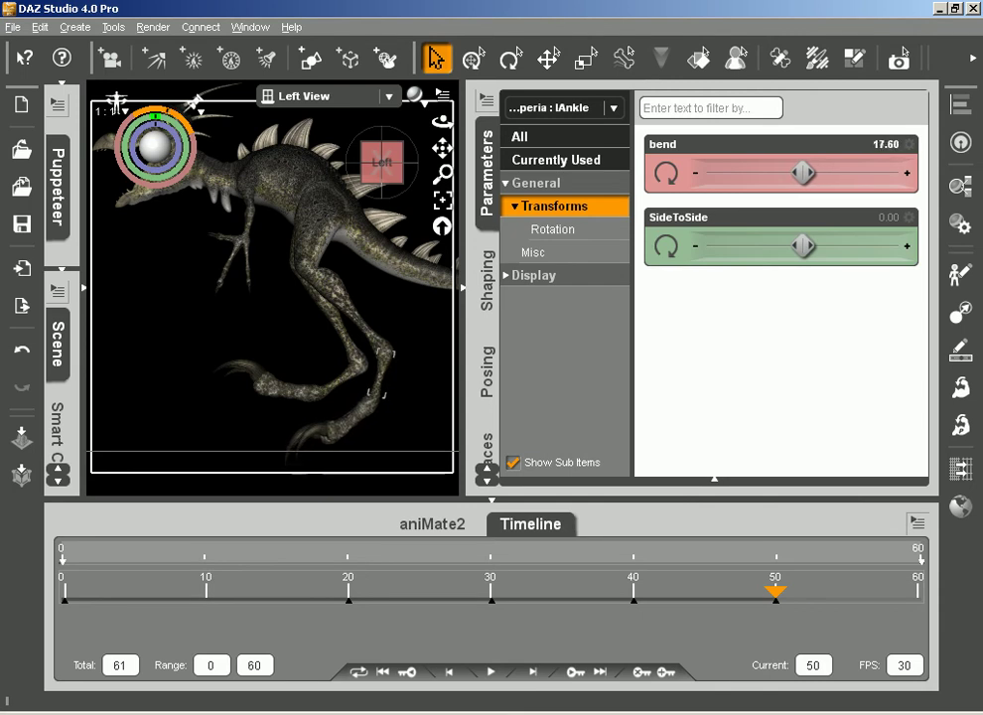
Step: At frame 50, lower the hip's Move Up-Down to about 15.09 and swing the right leg forward, shin bend about -4.35, ankle about 38.91
{"action": "left_click", "coordinate": [318, 211]}
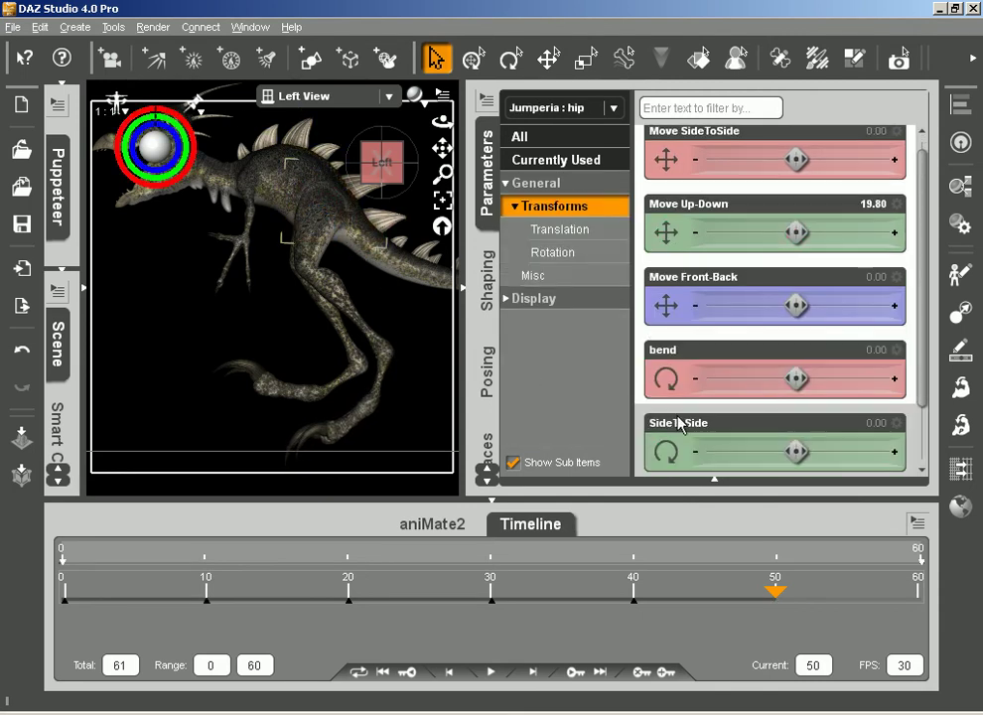
{"action": "left_click_drag", "start_coordinate": [796, 232], "coordinate": [767, 233]}
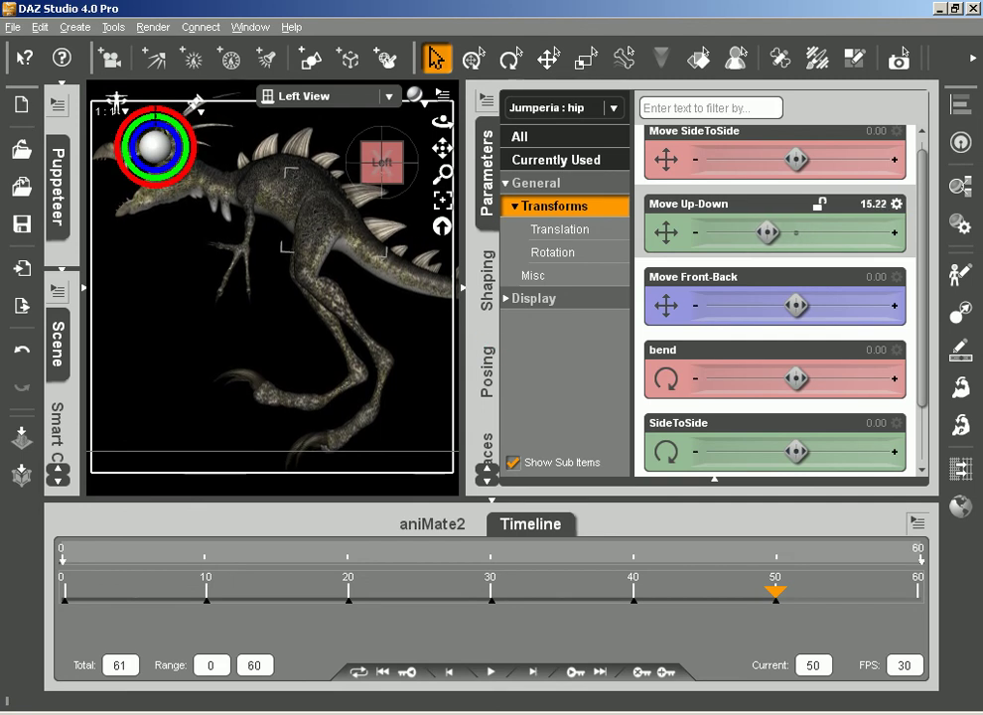
{"action": "left_click", "coordinate": [295, 279]}
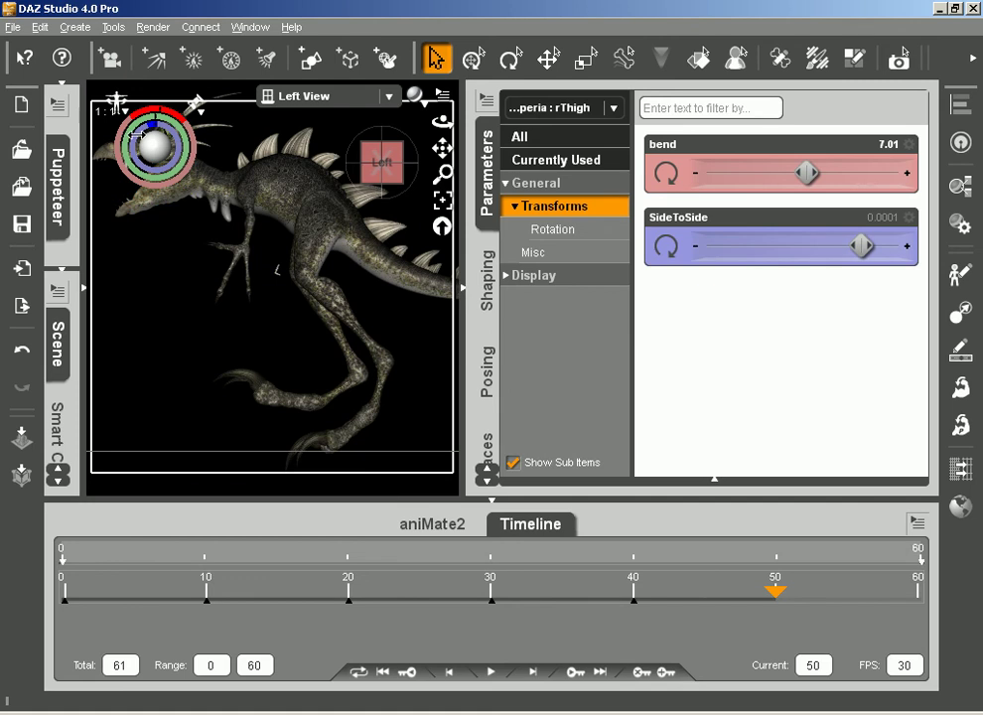
{"action": "left_click_drag", "start_coordinate": [164, 109], "coordinate": [141, 109]}
{"action": "left_click", "coordinate": [294, 310]}
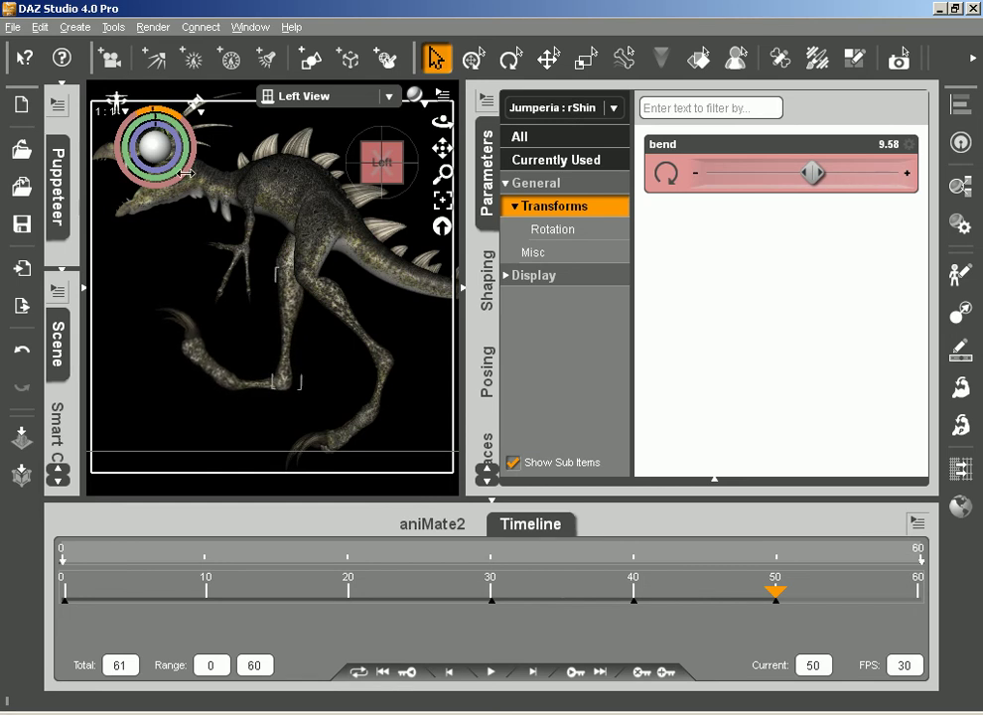
{"action": "left_click", "coordinate": [268, 393]}
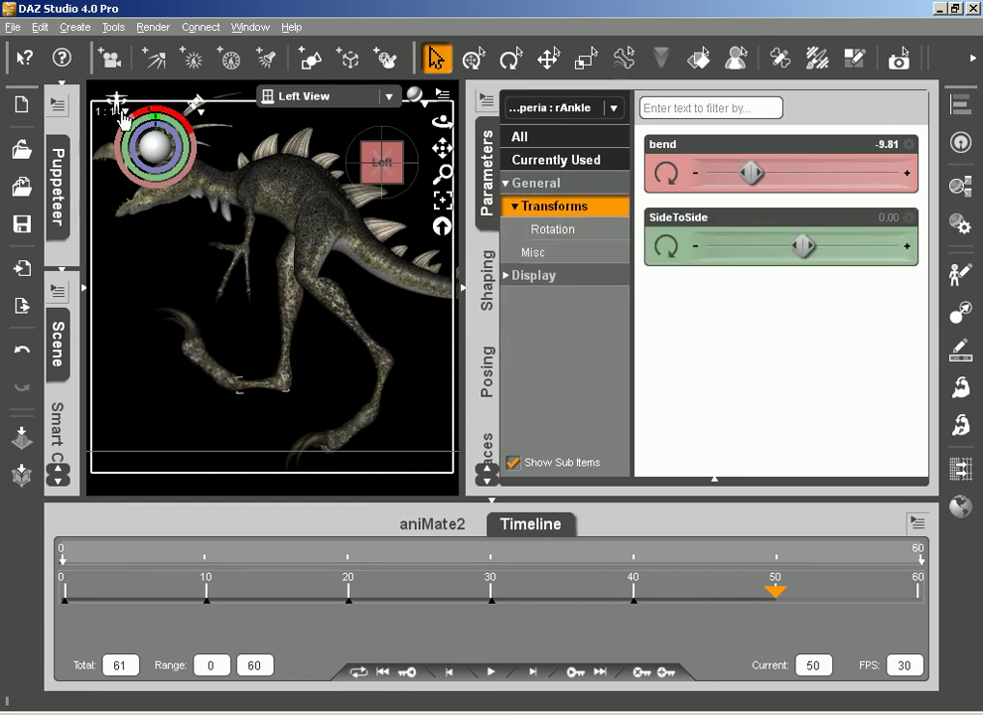
{"action": "left_click_drag", "start_coordinate": [149, 113], "coordinate": [141, 87]}
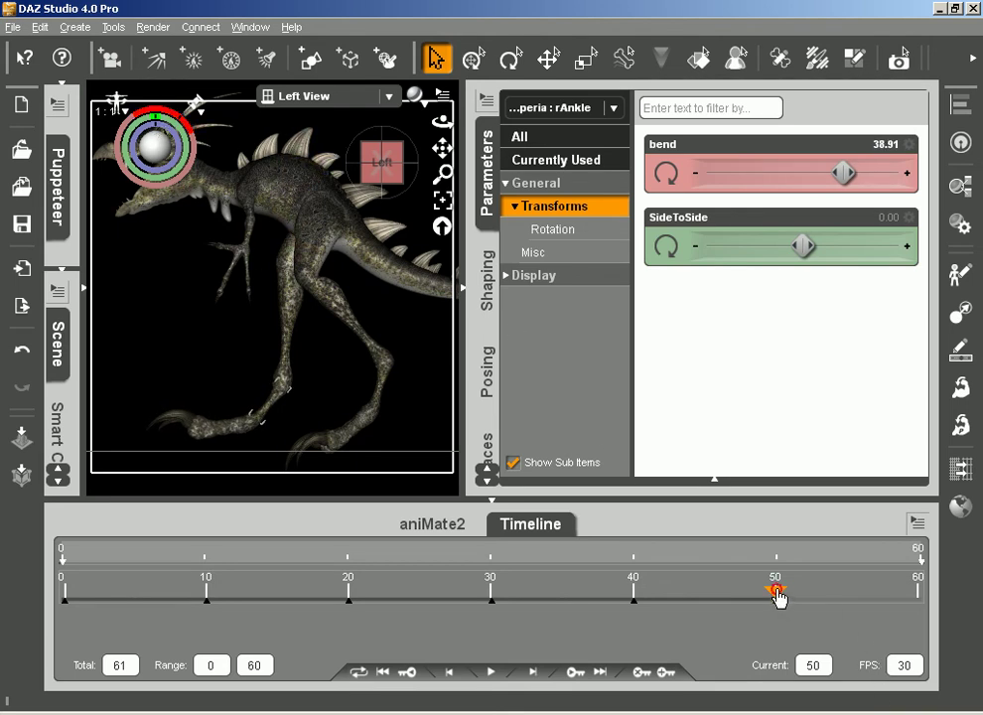
Step: At frame 60, swing Jumperia's left thigh back to a bend of about 25.19 and bend the left foot to about -28.96
{"action": "left_click_drag", "start_coordinate": [778, 595], "coordinate": [935, 606]}
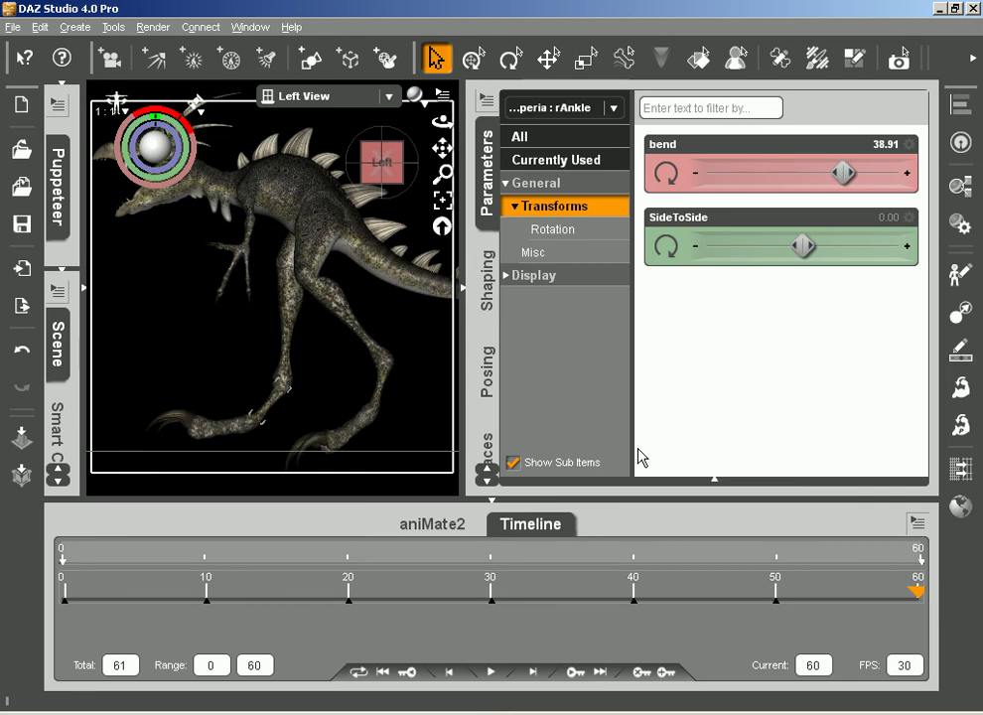
{"action": "left_click", "coordinate": [320, 248]}
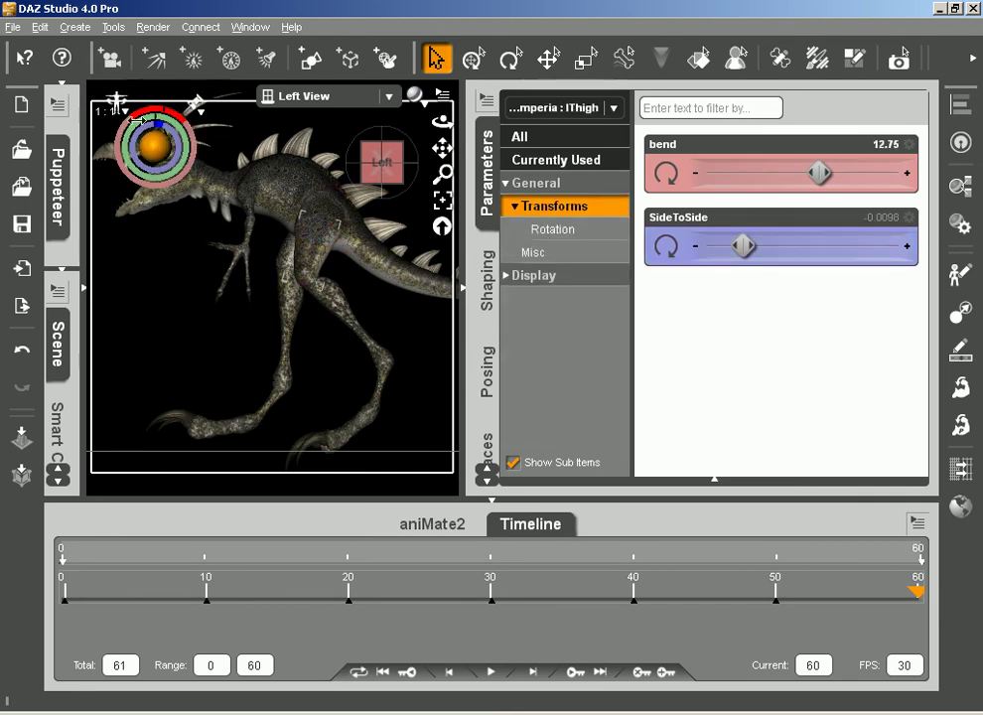
{"action": "left_click_drag", "start_coordinate": [156, 111], "coordinate": [168, 112]}
{"action": "left_click_drag", "start_coordinate": [301, 286], "coordinate": [306, 287]}
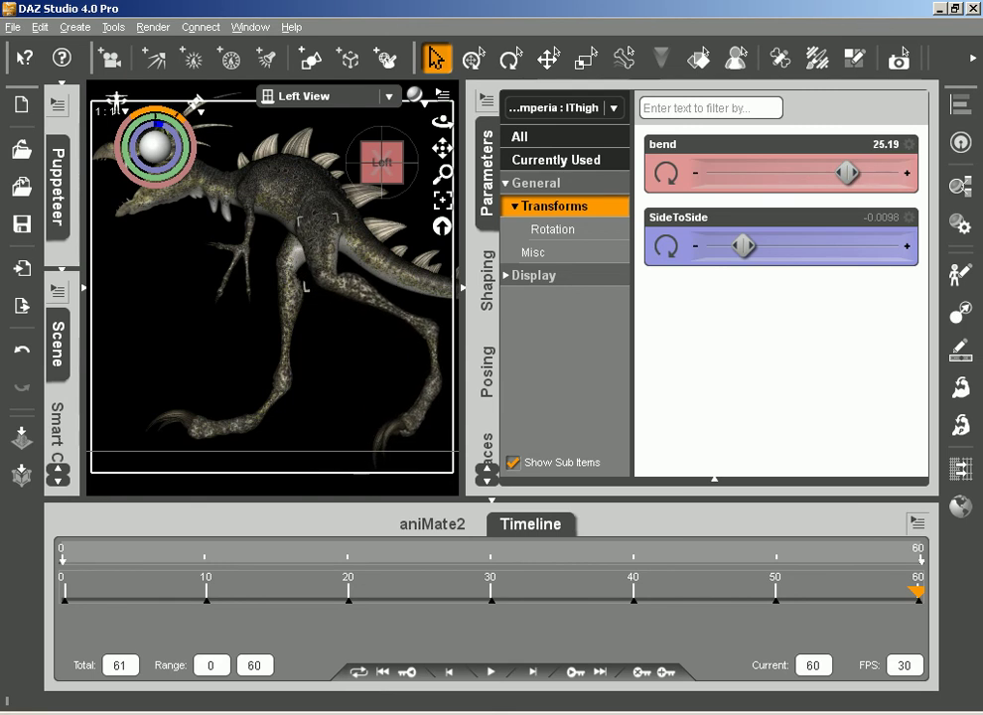
{"action": "left_click", "coordinate": [439, 402]}
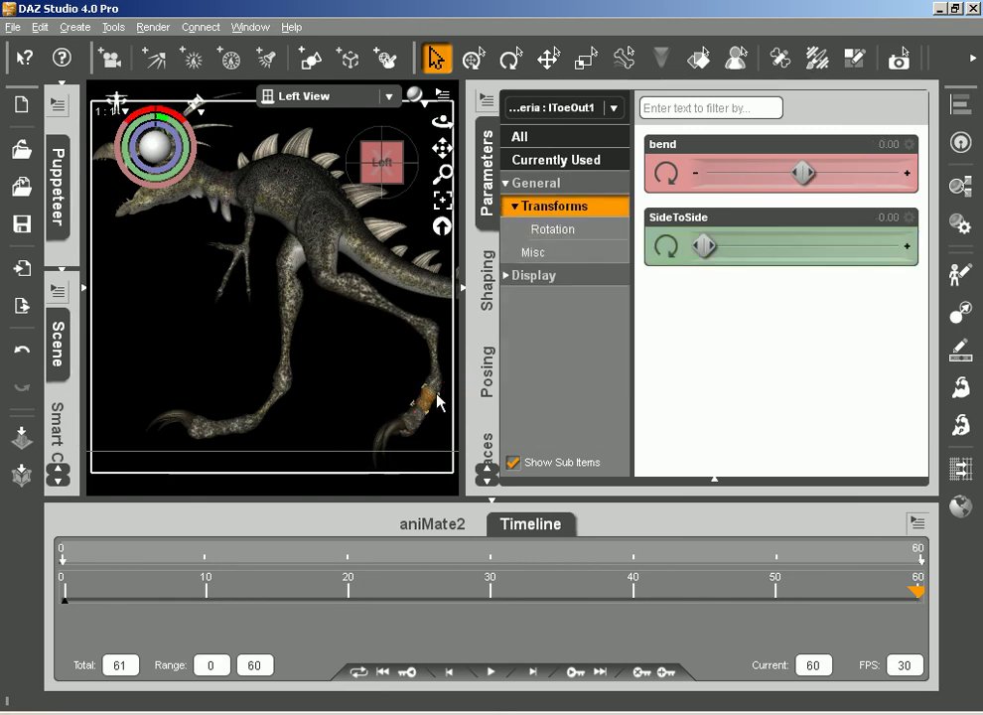
{"action": "left_click", "coordinate": [433, 385]}
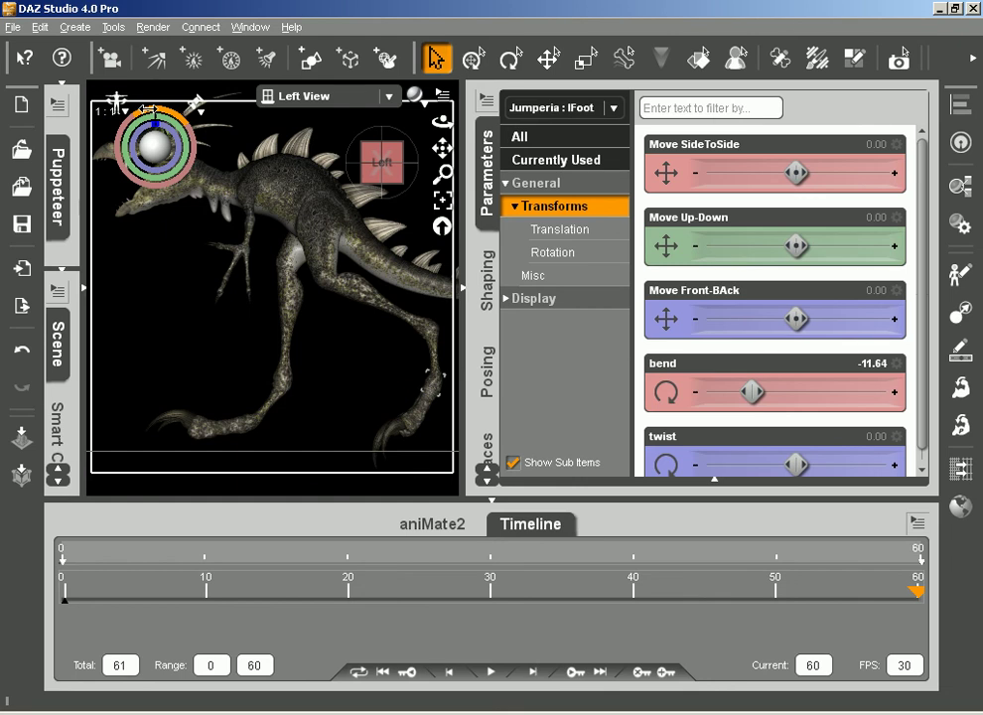
{"action": "left_click_drag", "start_coordinate": [148, 109], "coordinate": [133, 109]}
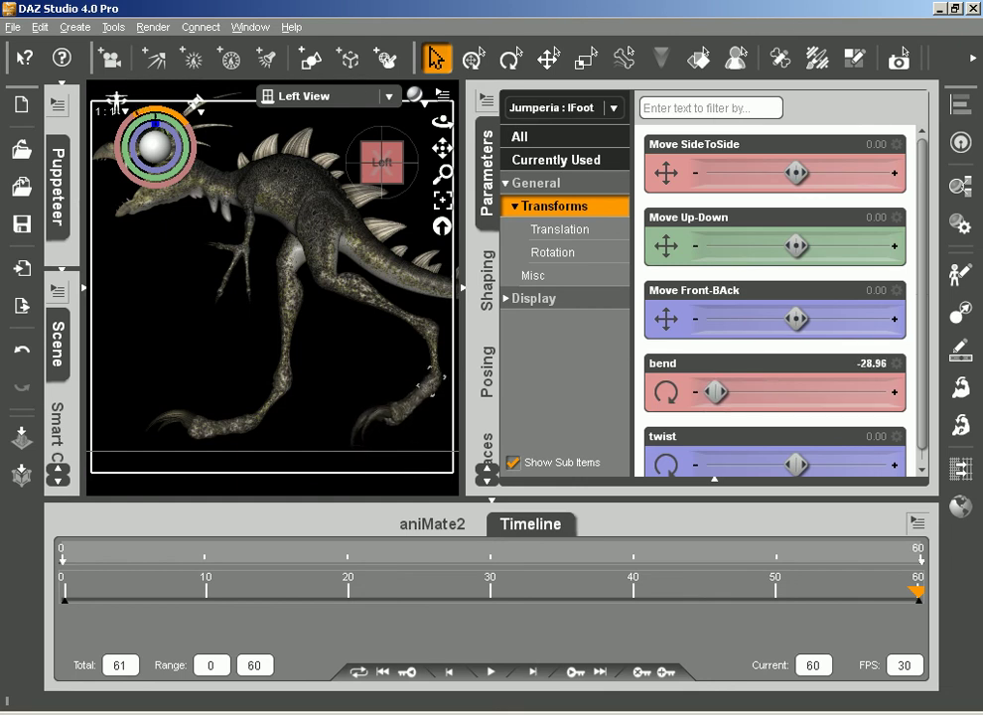
Step: At frame 60, bend the right shin to about -19.72 and ankle to about 56.73, and lower the hip's Move Up-Down to about 7.38
{"action": "left_click", "coordinate": [291, 309]}
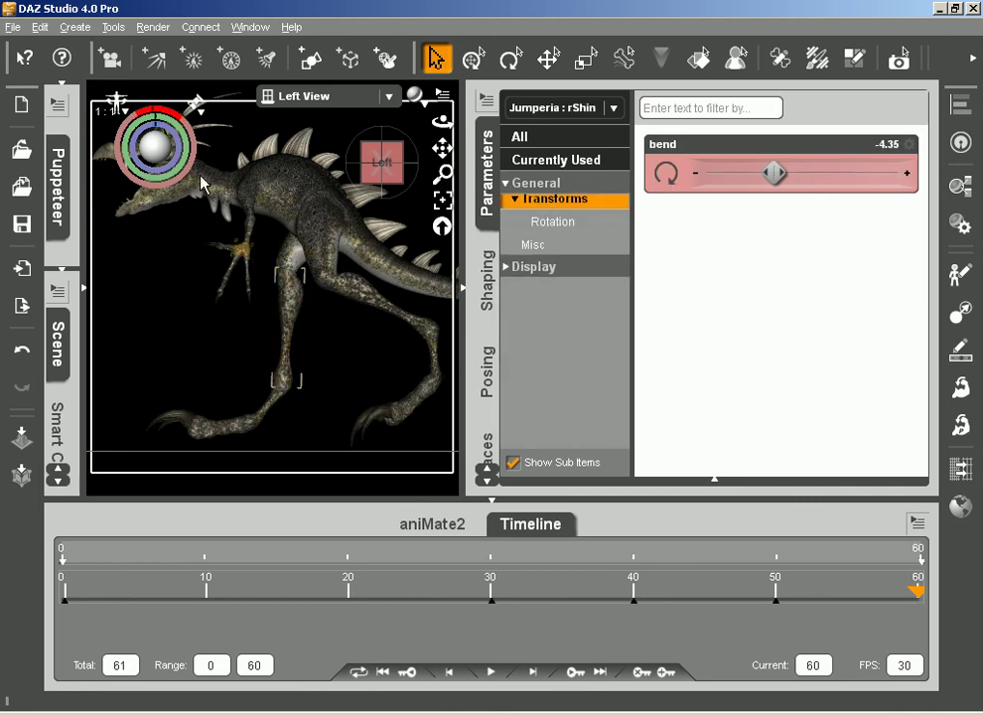
{"action": "left_click_drag", "start_coordinate": [153, 111], "coordinate": [120, 110]}
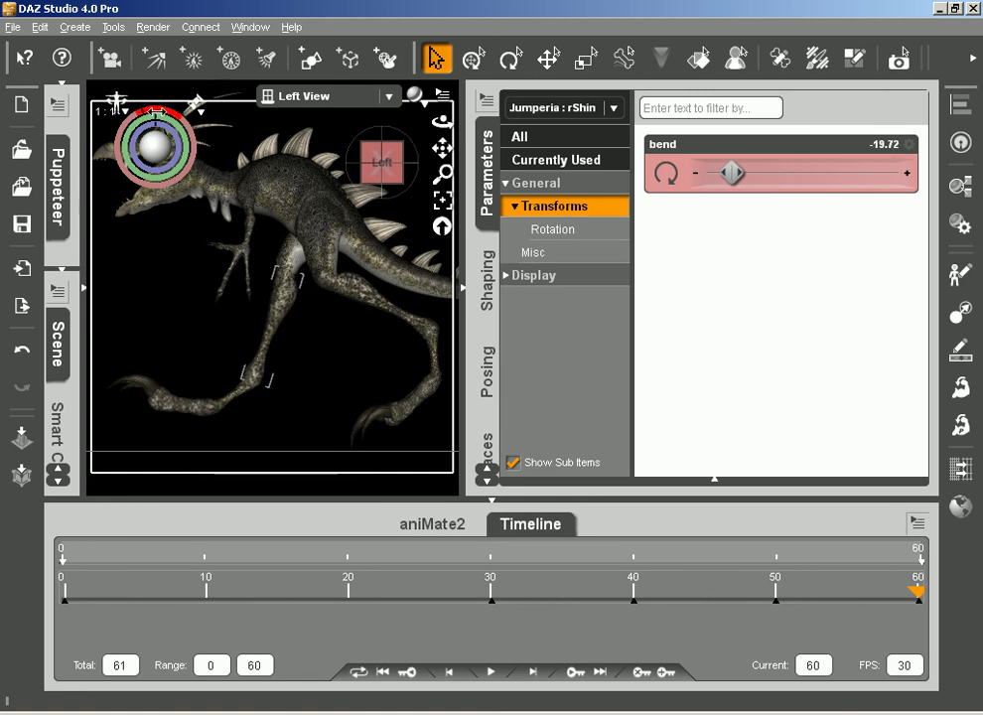
{"action": "left_click", "coordinate": [245, 389]}
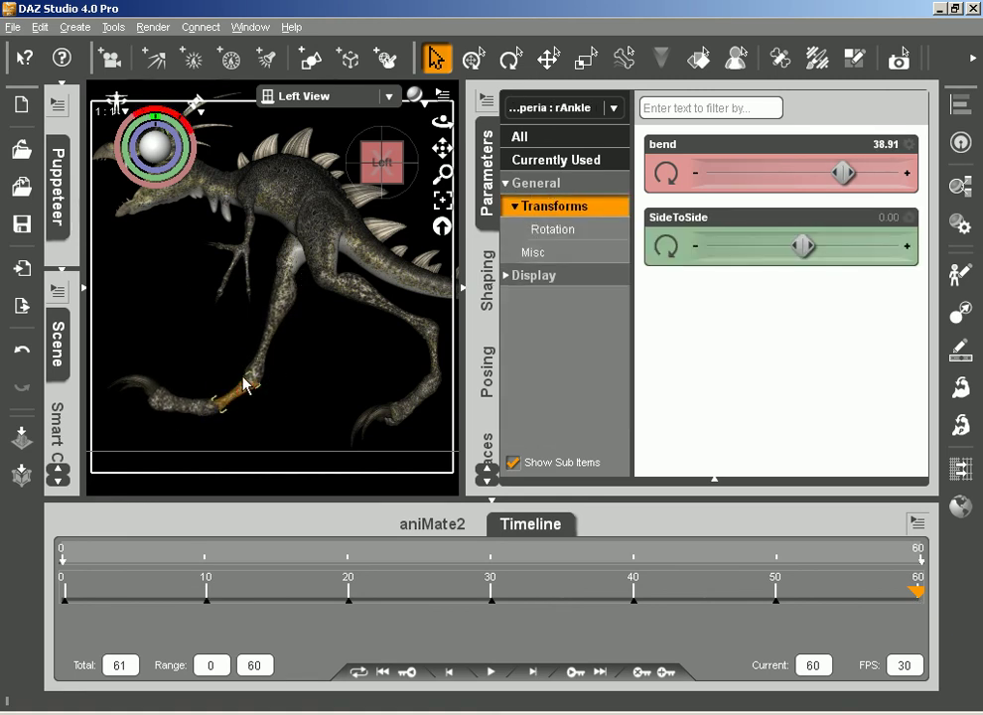
{"action": "left_click_drag", "start_coordinate": [185, 120], "coordinate": [186, 126]}
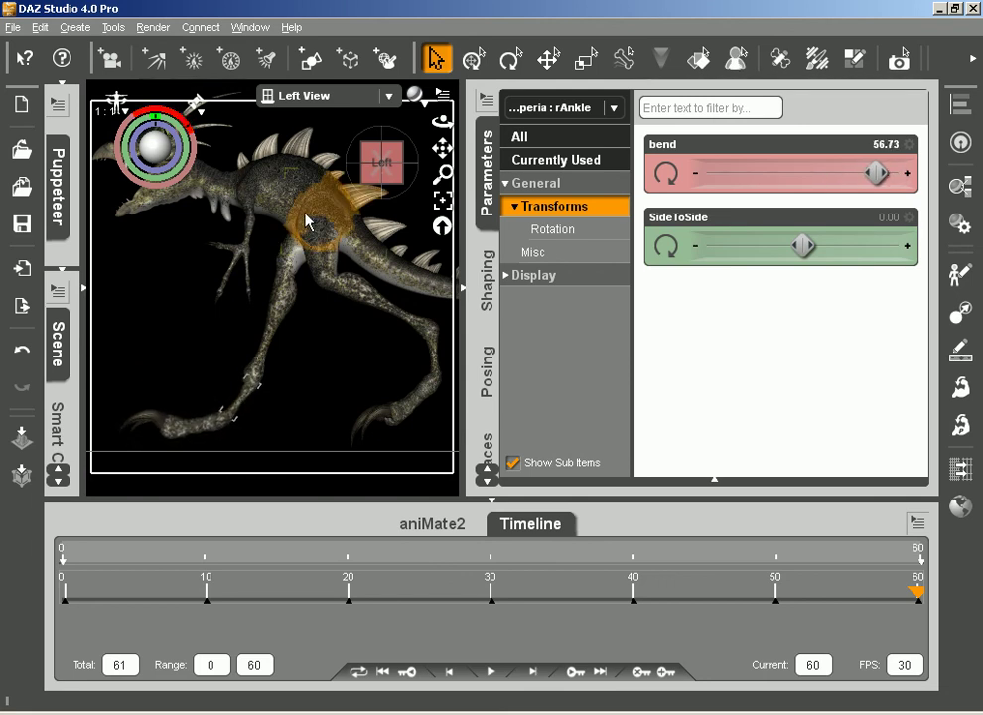
{"action": "left_click", "coordinate": [332, 234]}
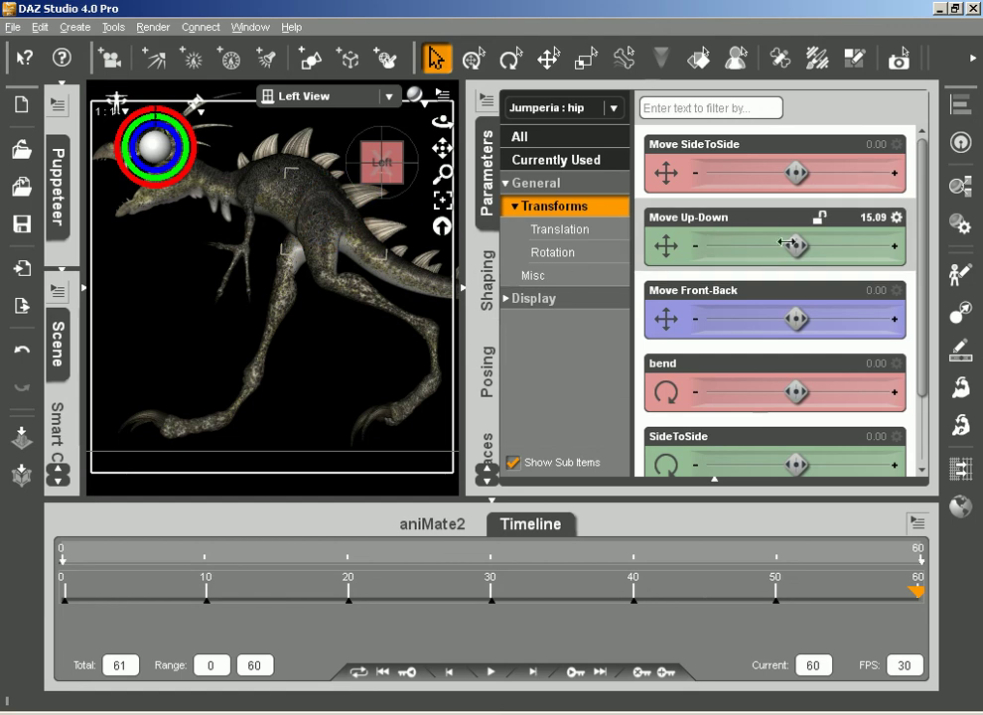
{"action": "left_click_drag", "start_coordinate": [797, 245], "coordinate": [770, 246]}
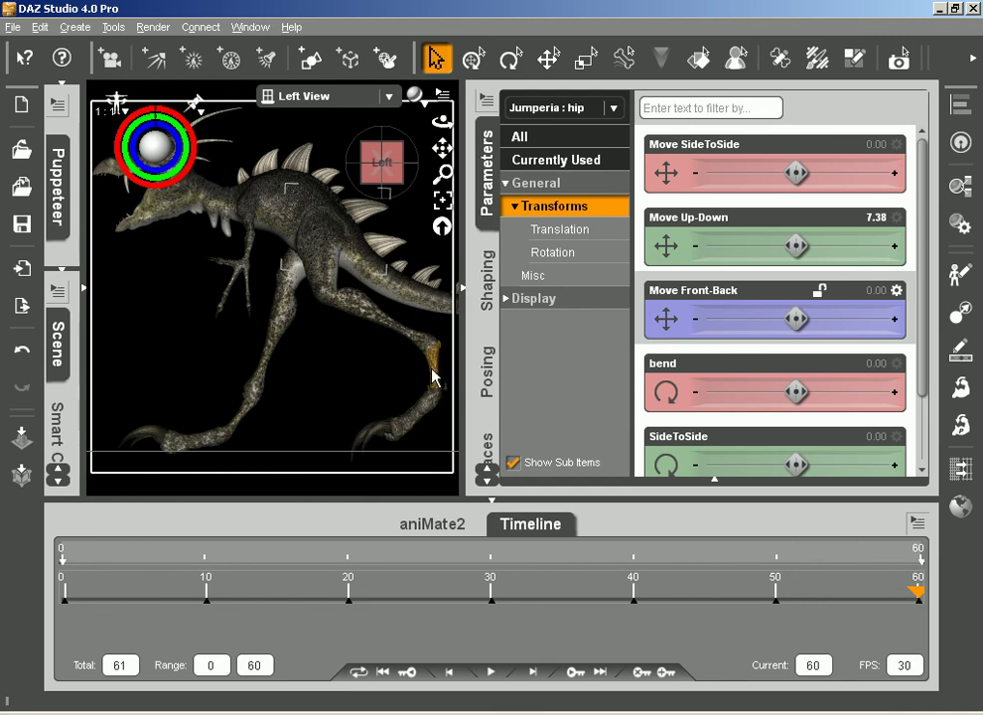
Step: At frame 60, set Jumperia's left shin bend to about 5.14 and left ankle bend to about 23.44
{"action": "left_click", "coordinate": [437, 404]}
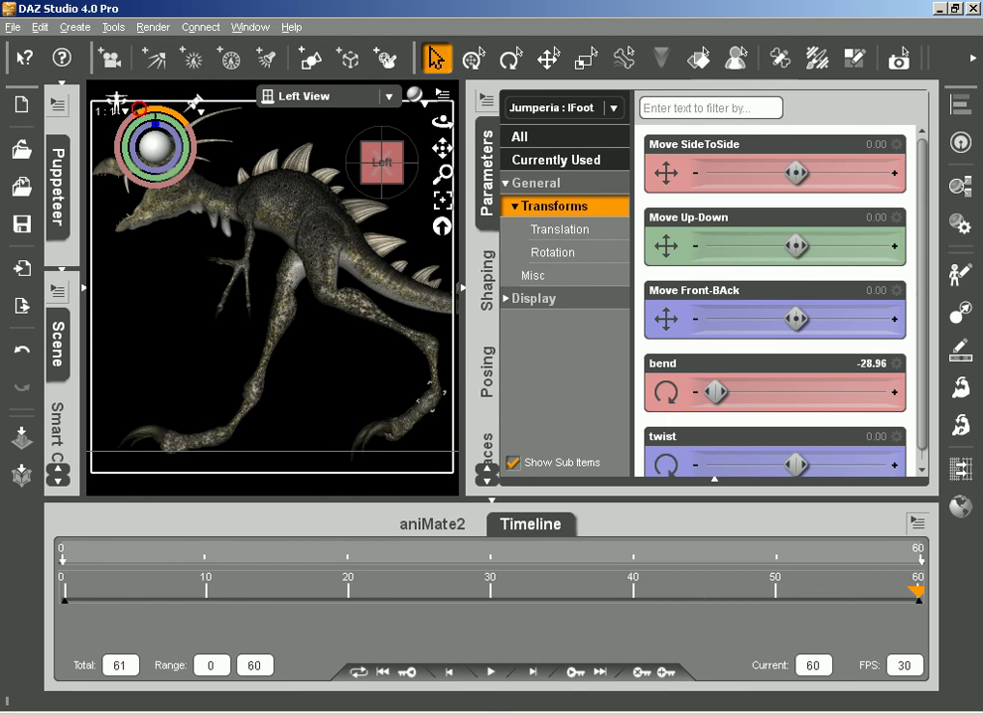
{"action": "left_click_drag", "start_coordinate": [139, 109], "coordinate": [213, 169]}
{"action": "left_click", "coordinate": [378, 323]}
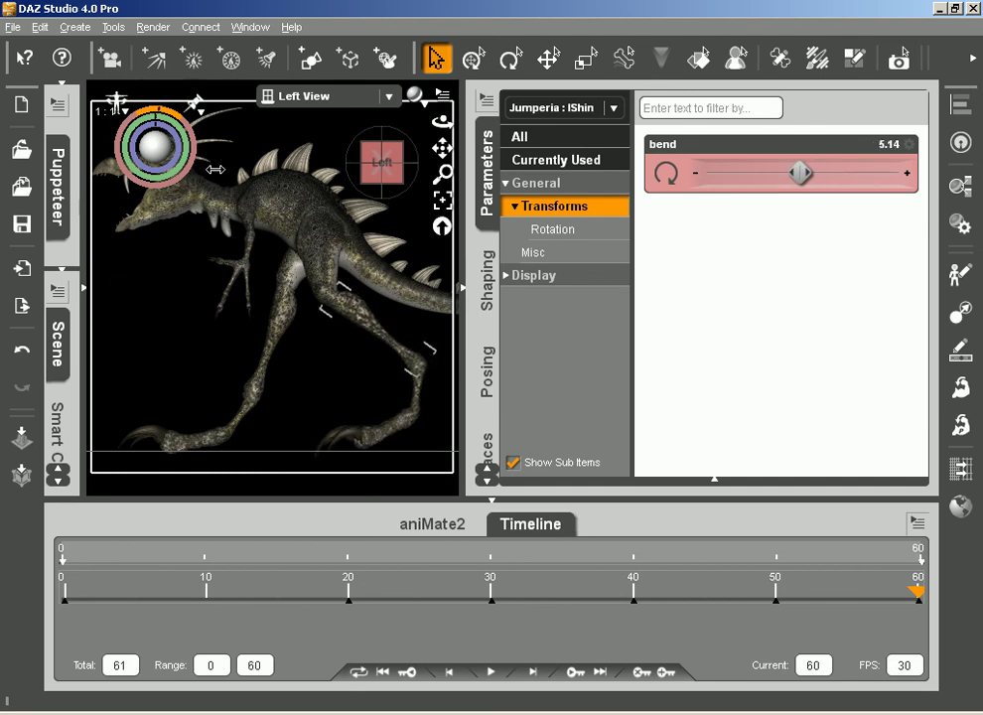
{"action": "left_click", "coordinate": [417, 403]}
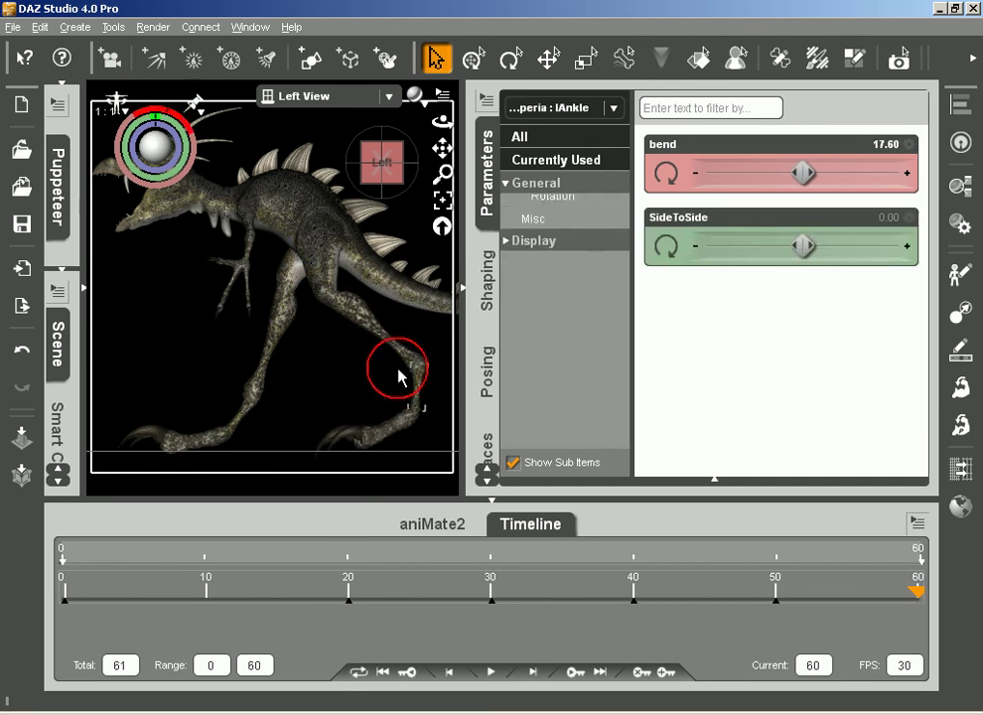
{"action": "left_click_drag", "start_coordinate": [172, 107], "coordinate": [158, 107]}
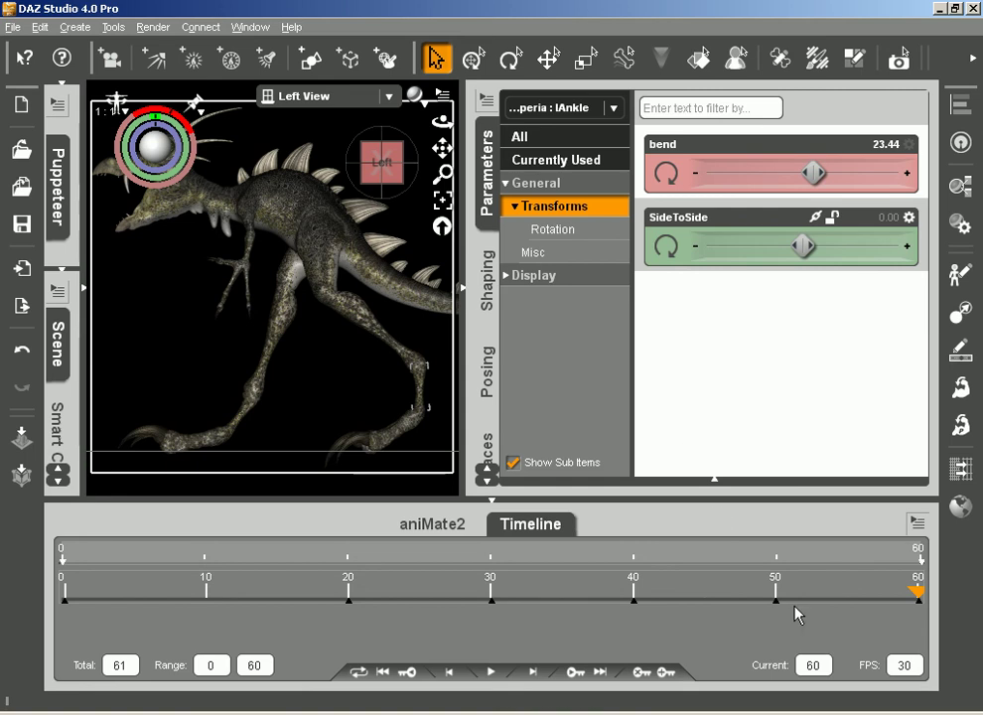
Step: Enlarge the viewport and, at frames 38, 39 and 40, bend the left ankle so the foot reaches down to the floor line
{"action": "left_click", "coordinate": [461, 288]}
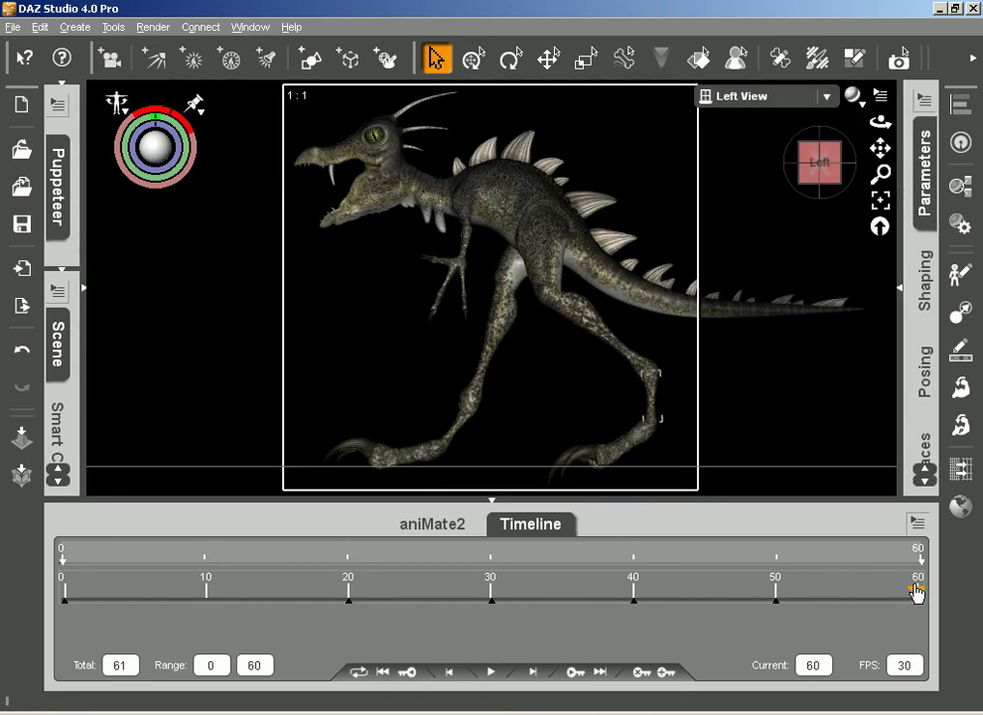
{"action": "mouse_move", "coordinate": [915, 592]}
{"action": "left_mouse_down"}
{"action": "mouse_move", "coordinate": [635, 586]}
{"action": "mouse_move", "coordinate": [308, 545]}
{"action": "mouse_move", "coordinate": [49, 548]}
{"action": "mouse_move", "coordinate": [129, 572]}
{"action": "mouse_move", "coordinate": [640, 623]}
{"action": "mouse_move", "coordinate": [718, 619]}
{"action": "mouse_move", "coordinate": [562, 615]}
{"action": "mouse_move", "coordinate": [617, 613]}
{"action": "mouse_move", "coordinate": [565, 612]}
{"action": "mouse_move", "coordinate": [592, 612]}
{"action": "left_mouse_up"}
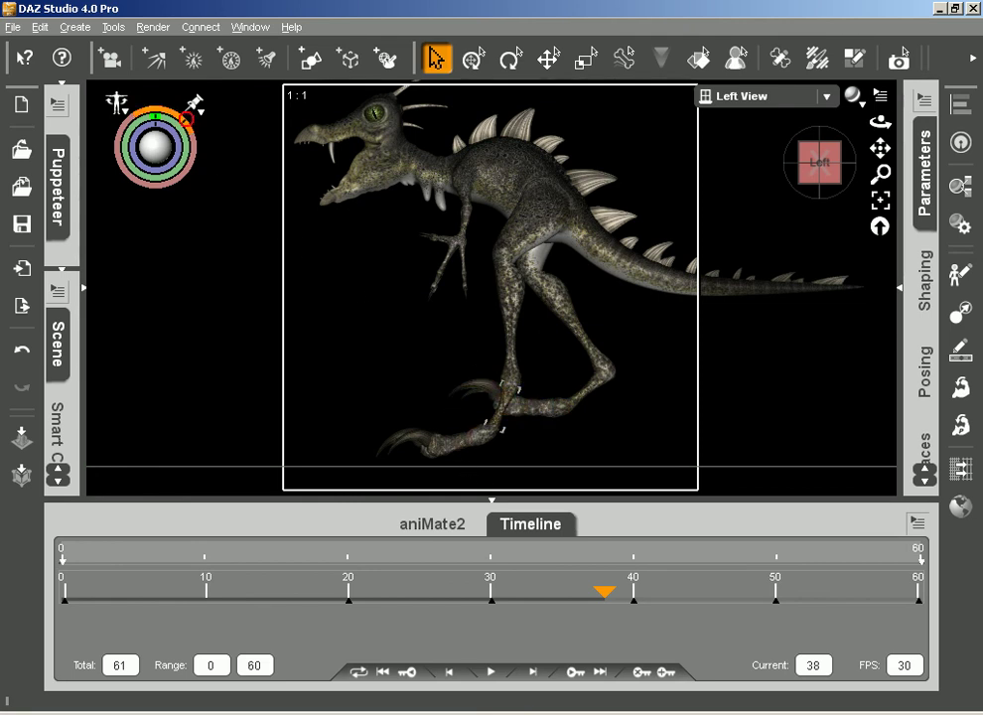
{"action": "left_click_drag", "start_coordinate": [184, 118], "coordinate": [192, 155]}
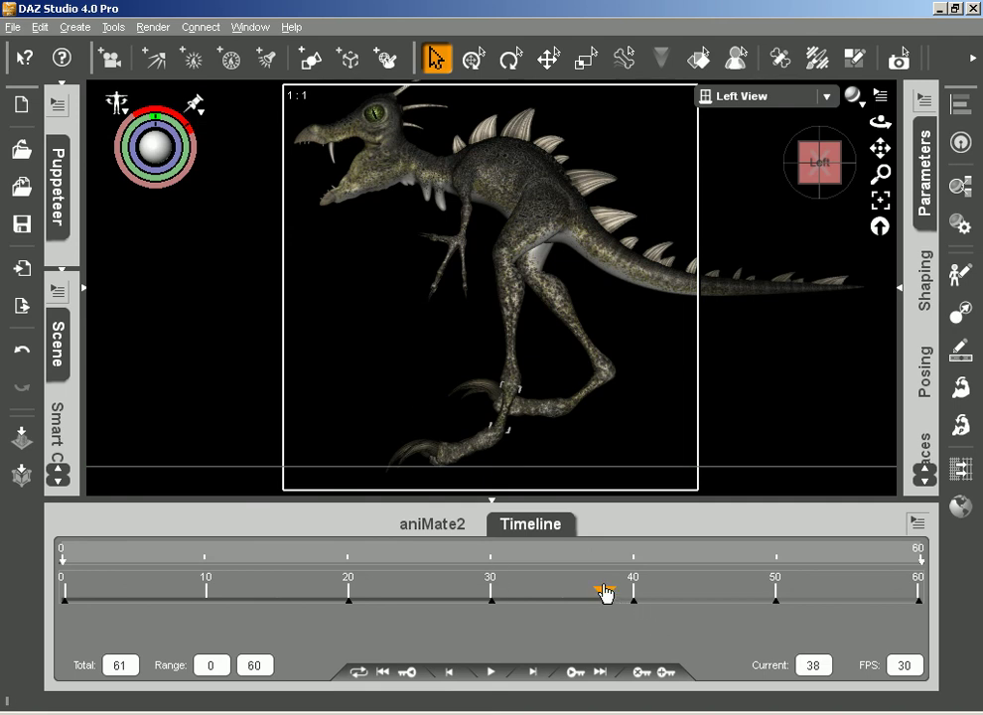
{"action": "mouse_move", "coordinate": [613, 593]}
{"action": "left_mouse_down"}
{"action": "mouse_move", "coordinate": [632, 593]}
{"action": "mouse_move", "coordinate": [612, 596]}
{"action": "left_mouse_up"}
{"action": "left_click_drag", "start_coordinate": [613, 594], "coordinate": [615, 594]}
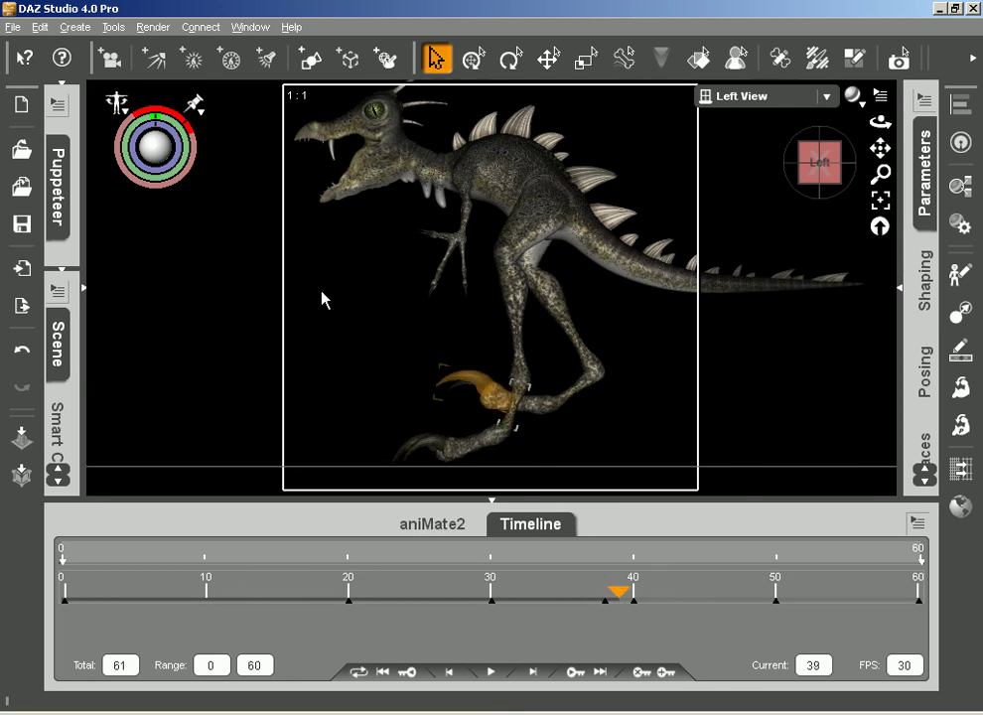
{"action": "left_click_drag", "start_coordinate": [184, 120], "coordinate": [187, 125]}
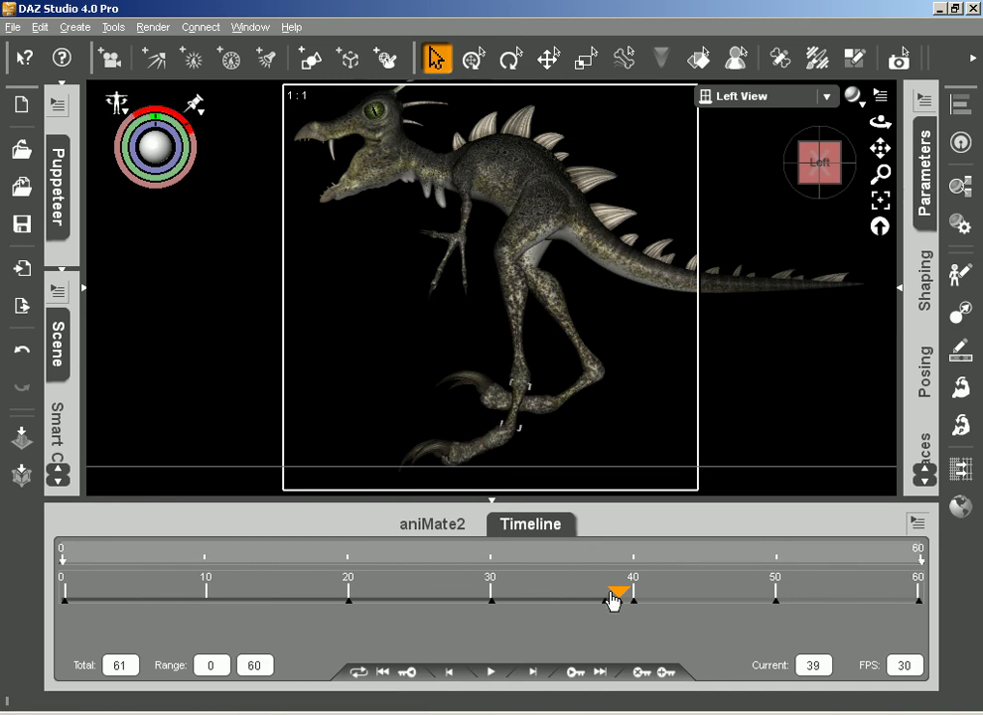
{"action": "left_click_drag", "start_coordinate": [619, 593], "coordinate": [636, 594]}
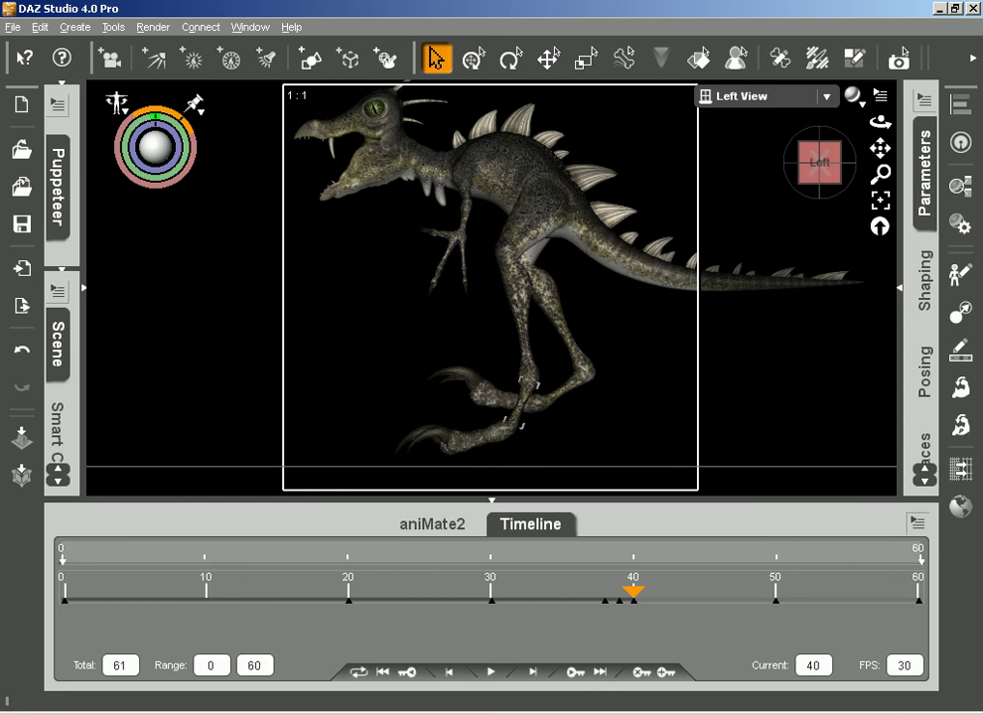
{"action": "left_click_drag", "start_coordinate": [182, 118], "coordinate": [187, 126]}
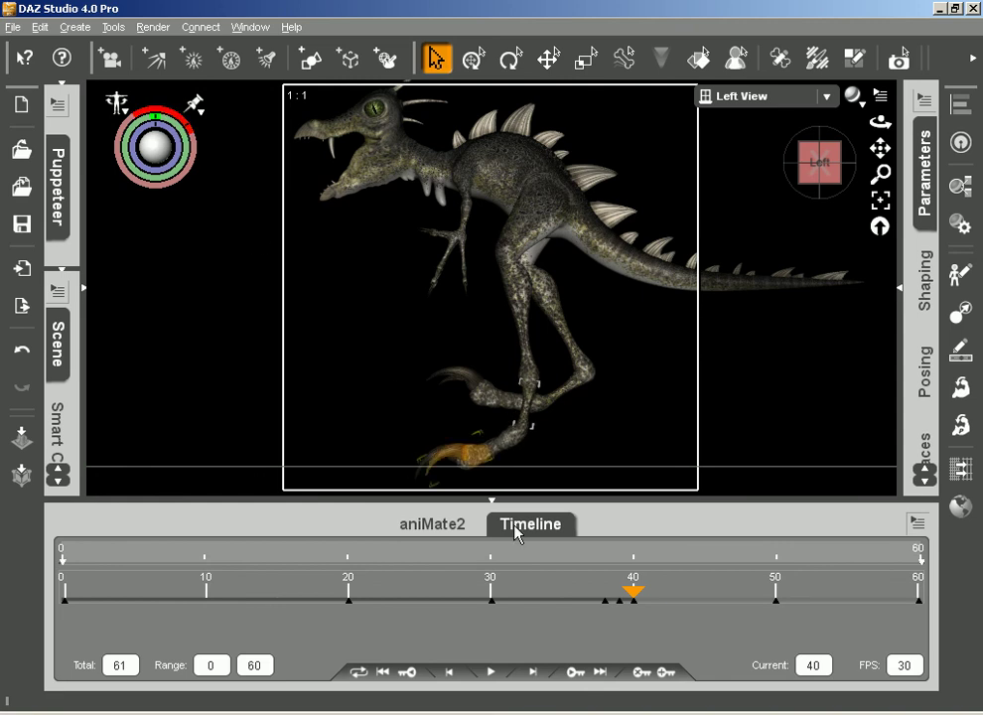
Step: Correct the left ankle's bend at frames 44, 47 and 48 to keep the foot on the floor line
{"action": "left_click_drag", "start_coordinate": [631, 594], "coordinate": [683, 616]}
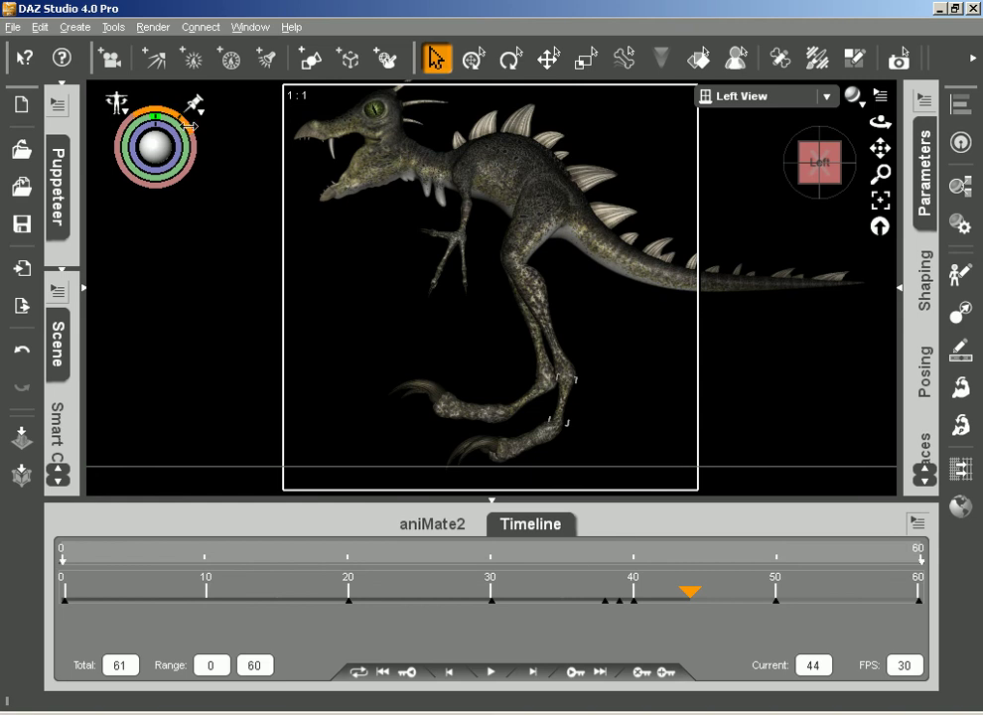
{"action": "left_click_drag", "start_coordinate": [179, 123], "coordinate": [165, 123]}
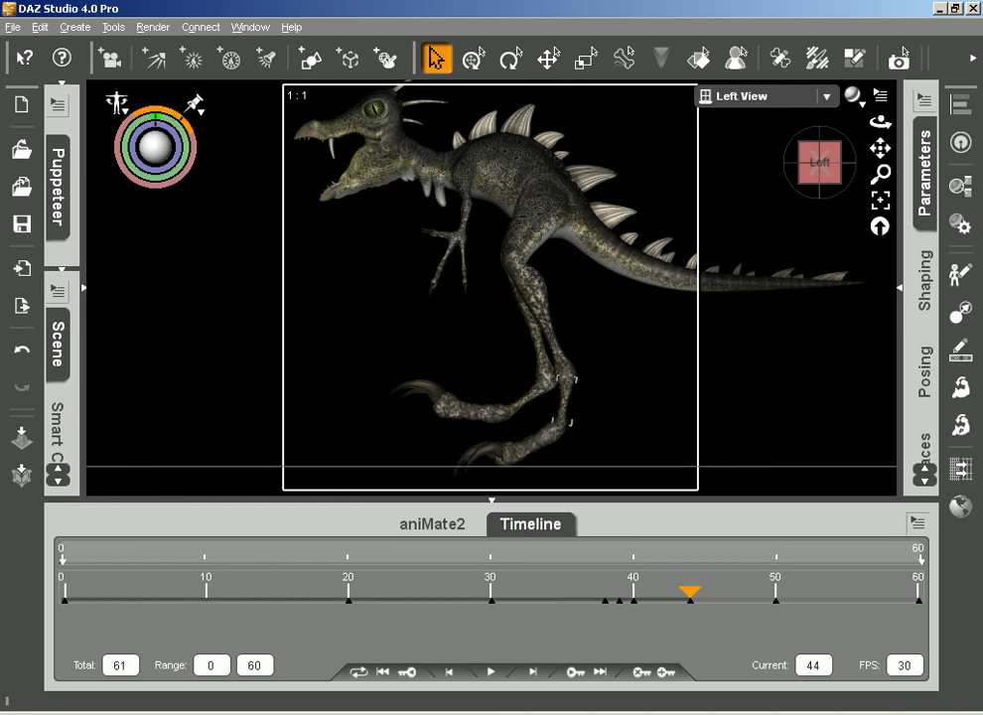
{"action": "left_click_drag", "start_coordinate": [693, 591], "coordinate": [729, 603]}
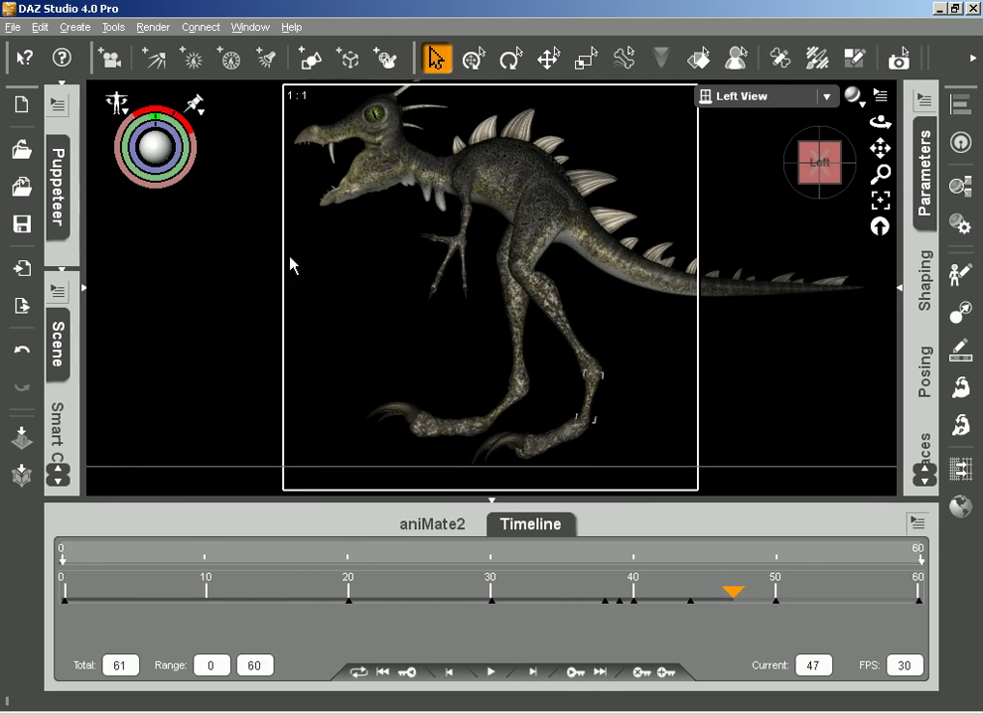
{"action": "left_click_drag", "start_coordinate": [174, 115], "coordinate": [289, 236]}
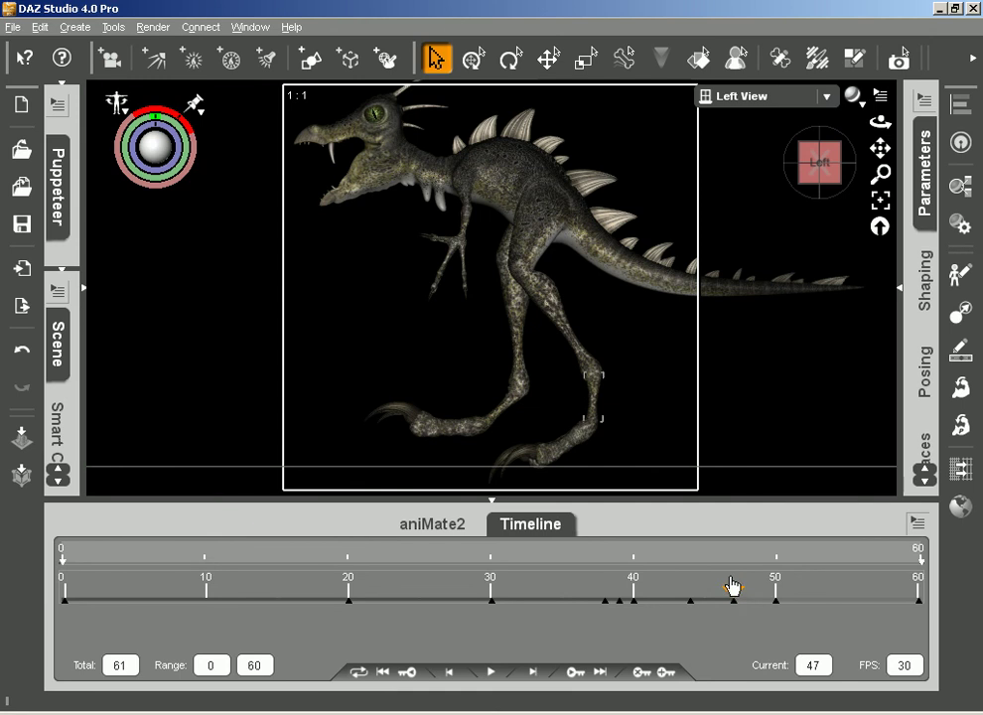
{"action": "mouse_move", "coordinate": [732, 583]}
{"action": "left_mouse_down"}
{"action": "mouse_move", "coordinate": [762, 593]}
{"action": "mouse_move", "coordinate": [747, 592]}
{"action": "left_mouse_up"}
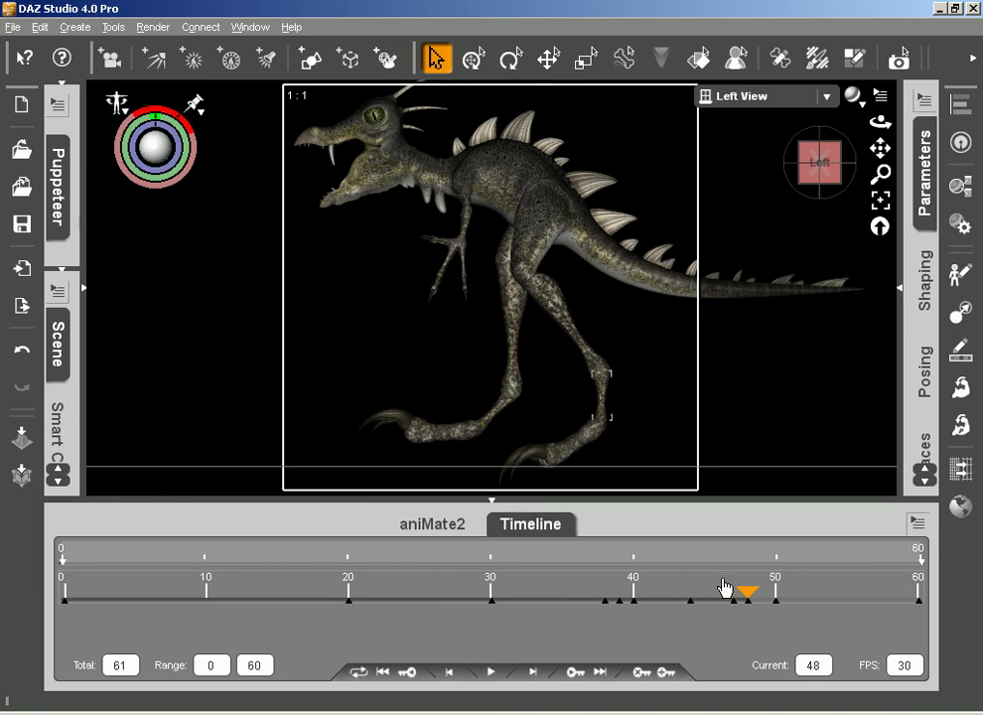
Step: Bend the left ankle at frames 49 and 50 so the foot stays on the floor, comparing the two adjacent frames
{"action": "left_click_drag", "start_coordinate": [747, 594], "coordinate": [759, 597]}
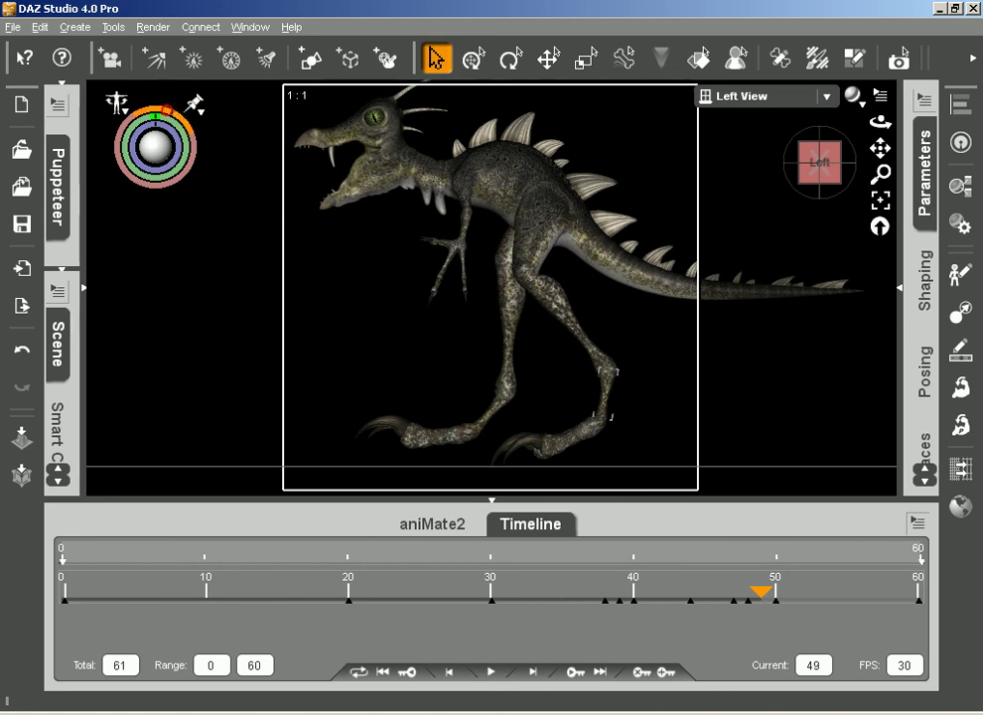
{"action": "left_click_drag", "start_coordinate": [167, 111], "coordinate": [176, 114]}
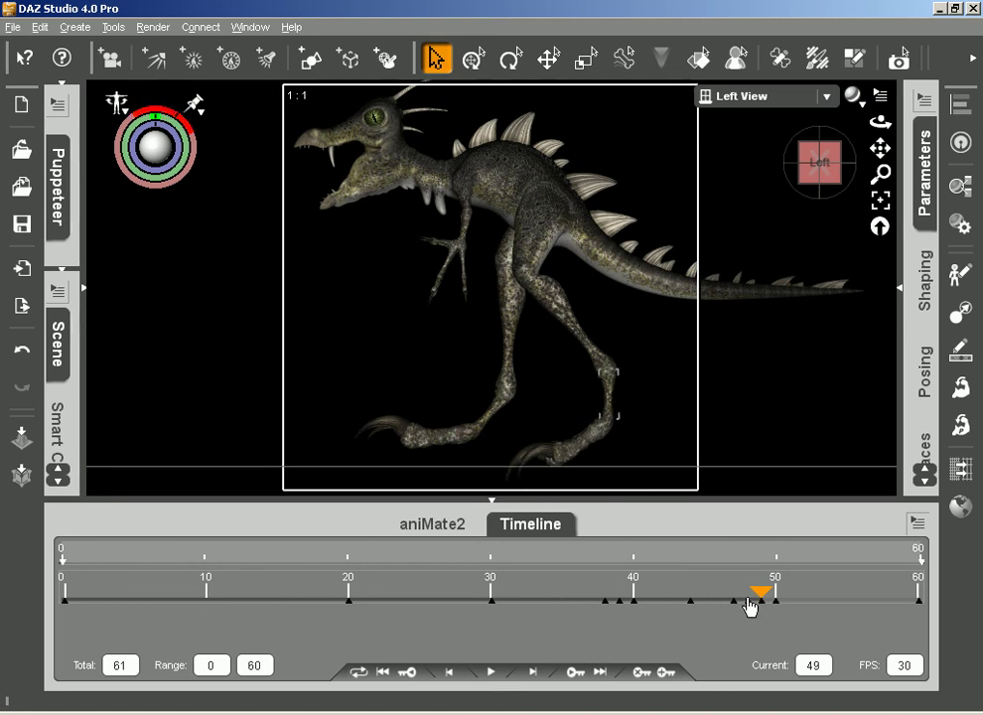
{"action": "mouse_move", "coordinate": [758, 590]}
{"action": "left_mouse_down"}
{"action": "mouse_move", "coordinate": [785, 599]}
{"action": "mouse_move", "coordinate": [770, 600]}
{"action": "left_mouse_up"}
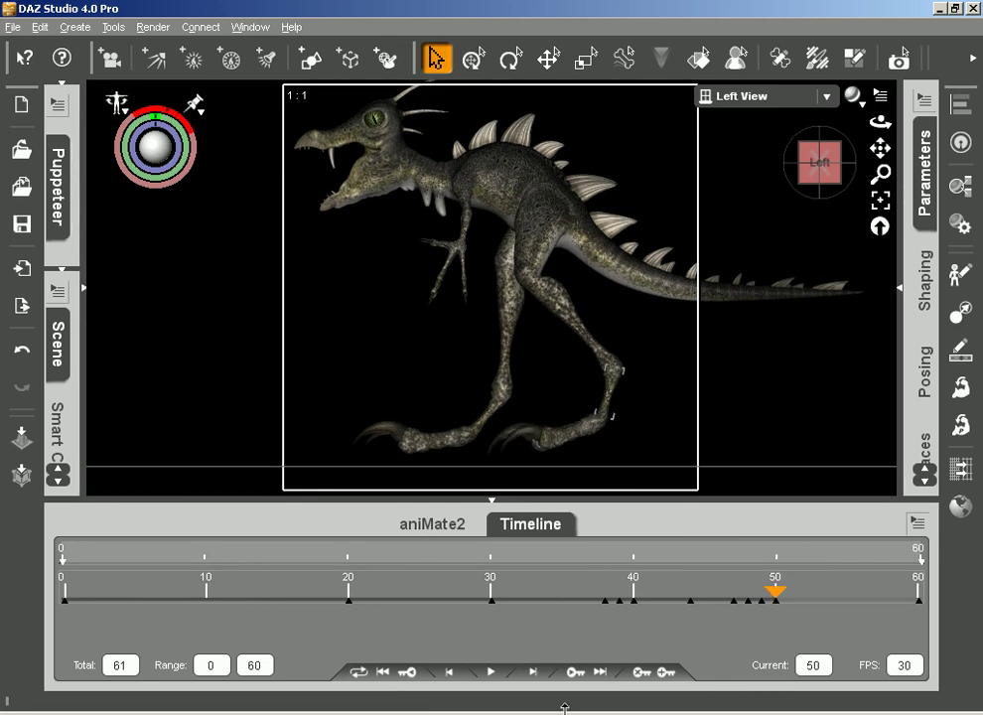
{"action": "left_click", "coordinate": [450, 675]}
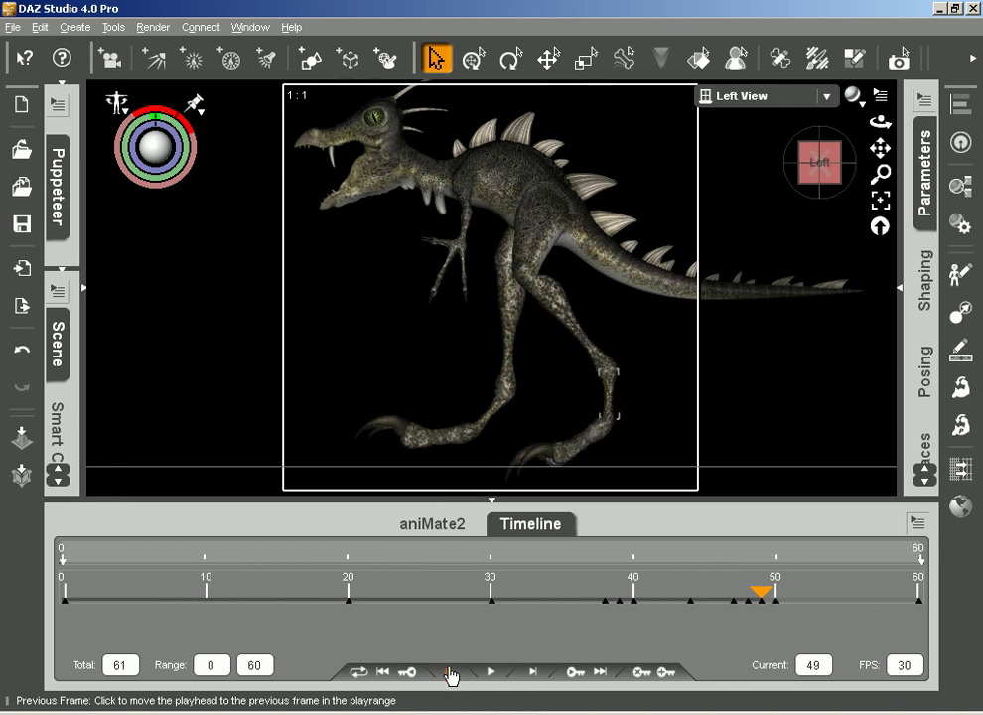
{"action": "left_click", "coordinate": [534, 675]}
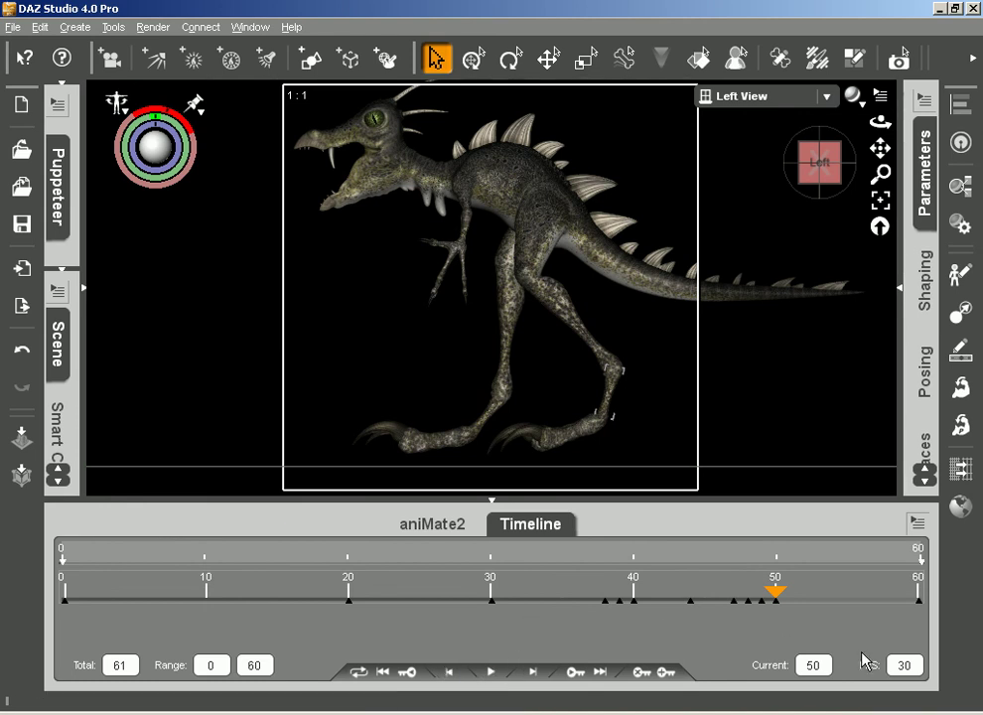
{"action": "left_click_drag", "start_coordinate": [782, 592], "coordinate": [779, 593]}
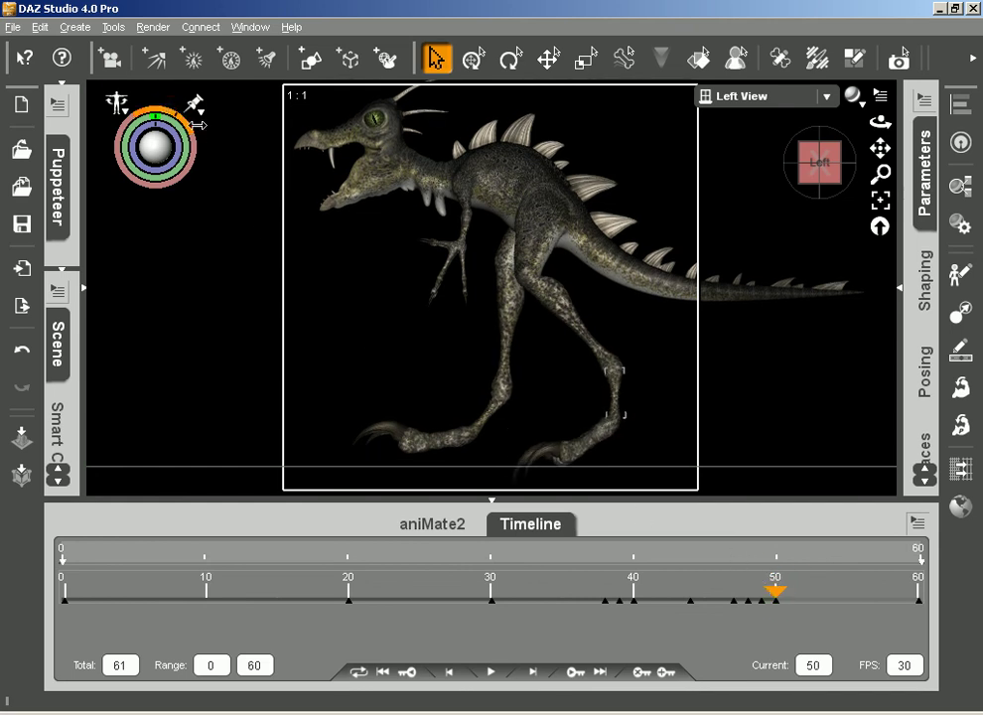
Step: At frames 12 and 16, bend Jumperia's right ankle so the right foot reaches the floor line
{"action": "left_click_drag", "start_coordinate": [776, 592], "coordinate": [240, 601]}
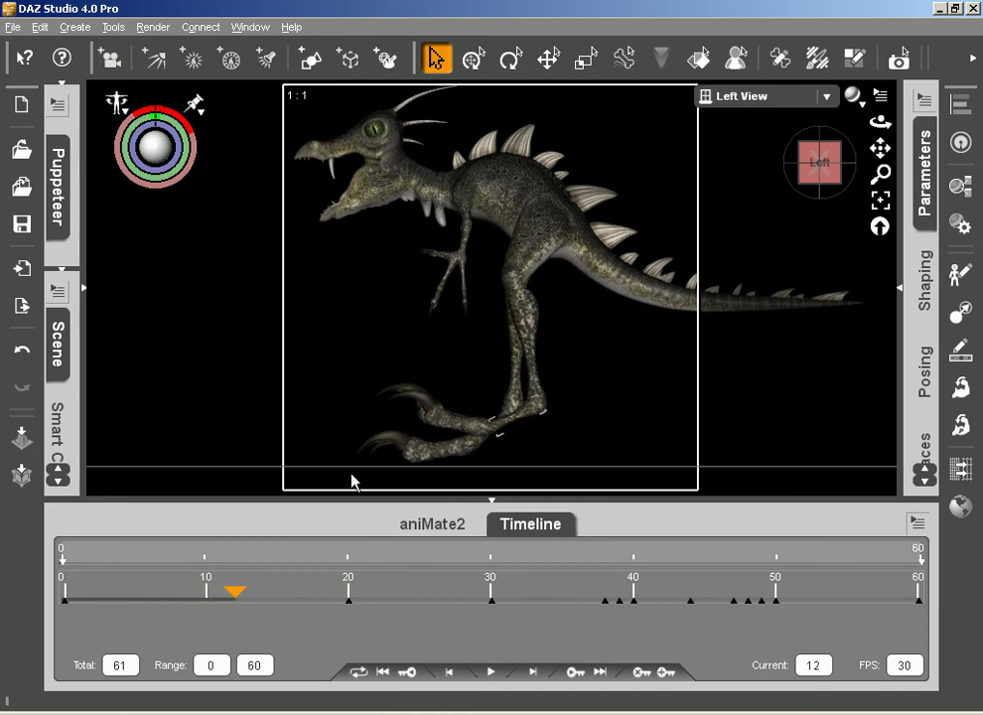
{"action": "left_click", "coordinate": [485, 442]}
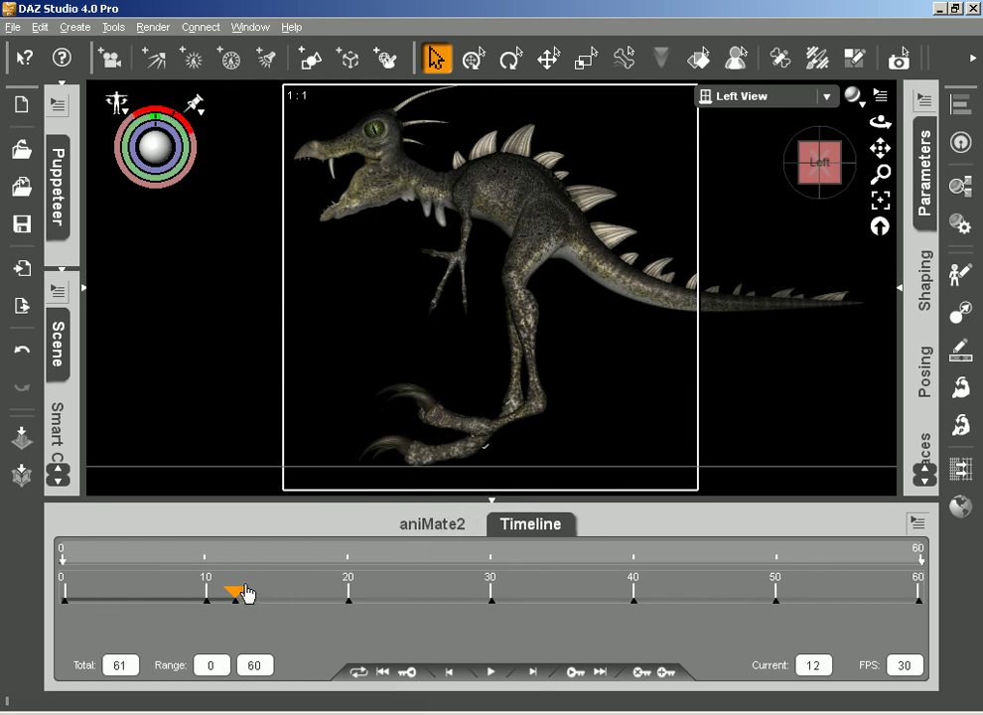
{"action": "left_click_drag", "start_coordinate": [234, 593], "coordinate": [285, 596]}
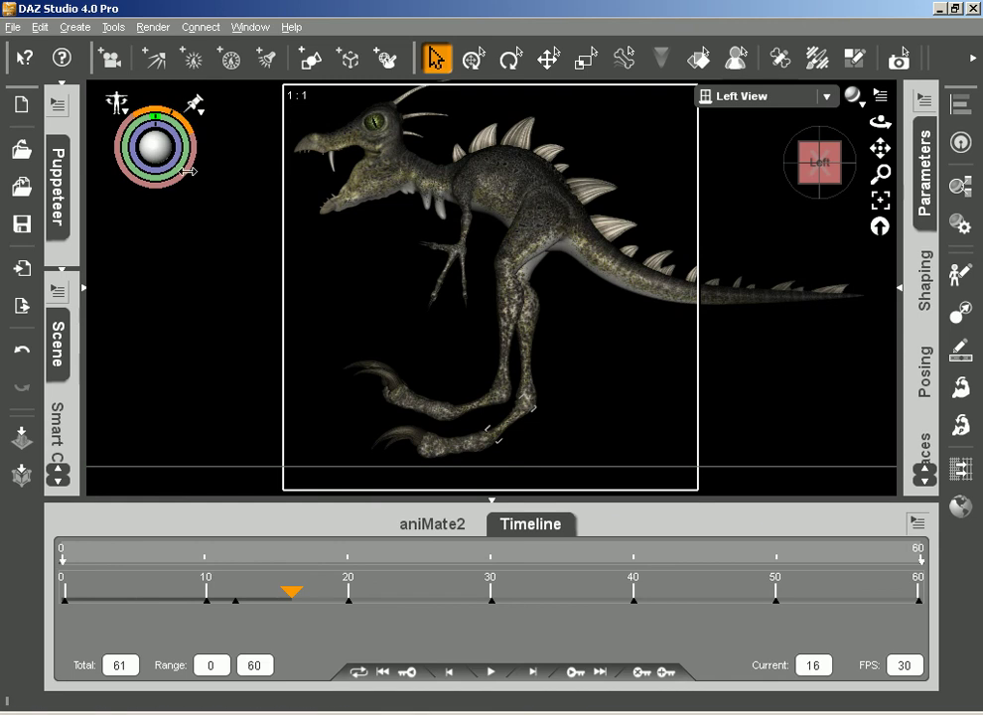
{"action": "left_click", "coordinate": [174, 109]}
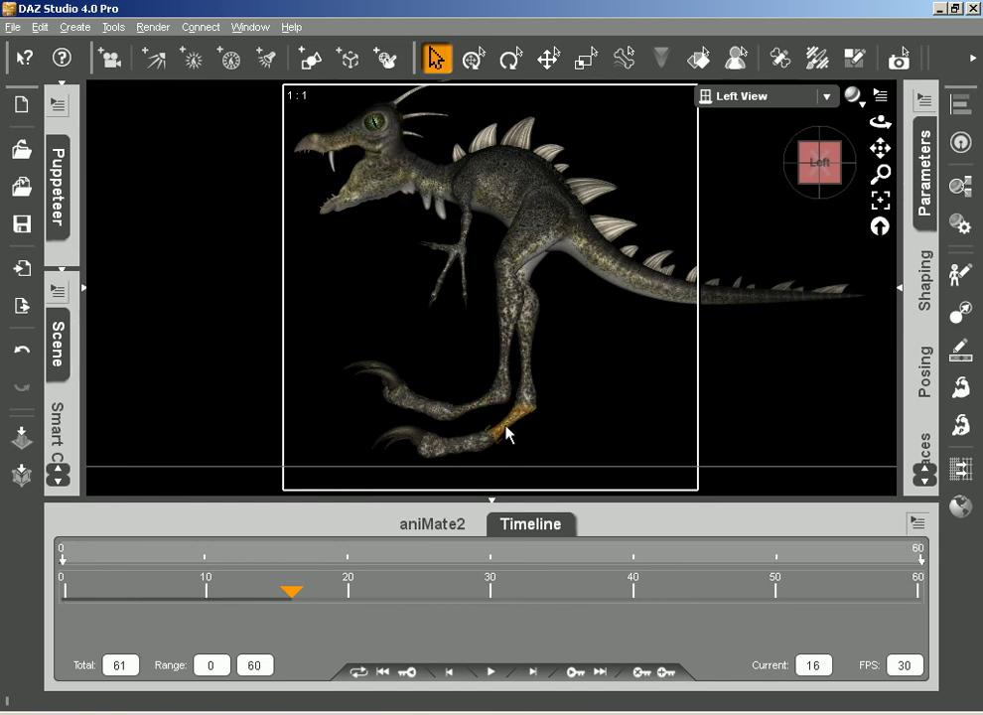
{"action": "left_click", "coordinate": [444, 411]}
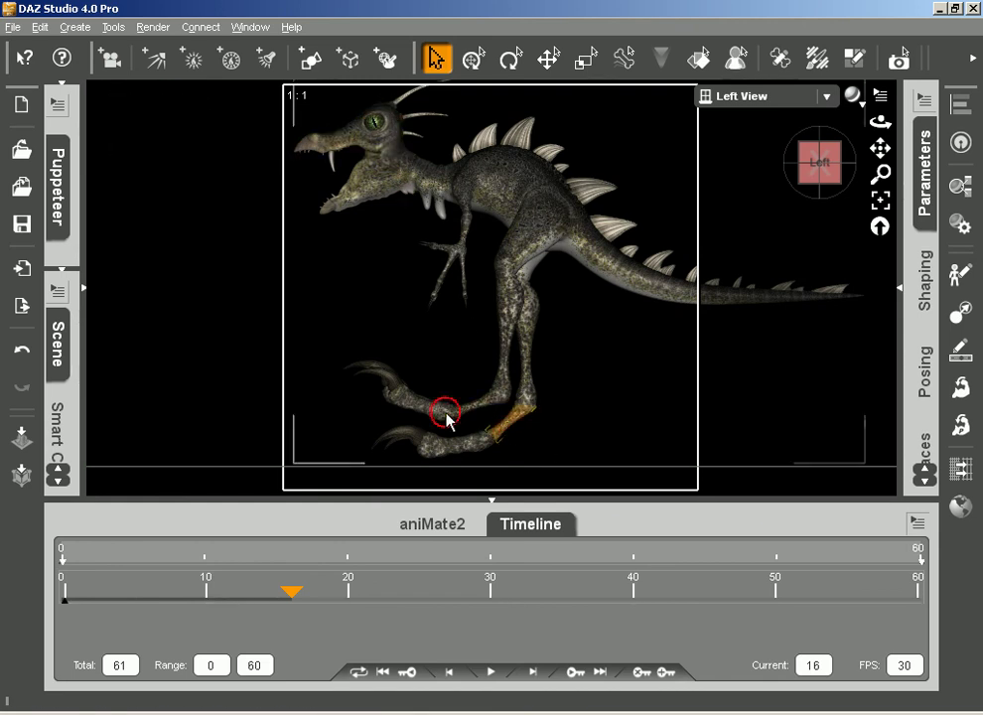
{"action": "left_click", "coordinate": [515, 431]}
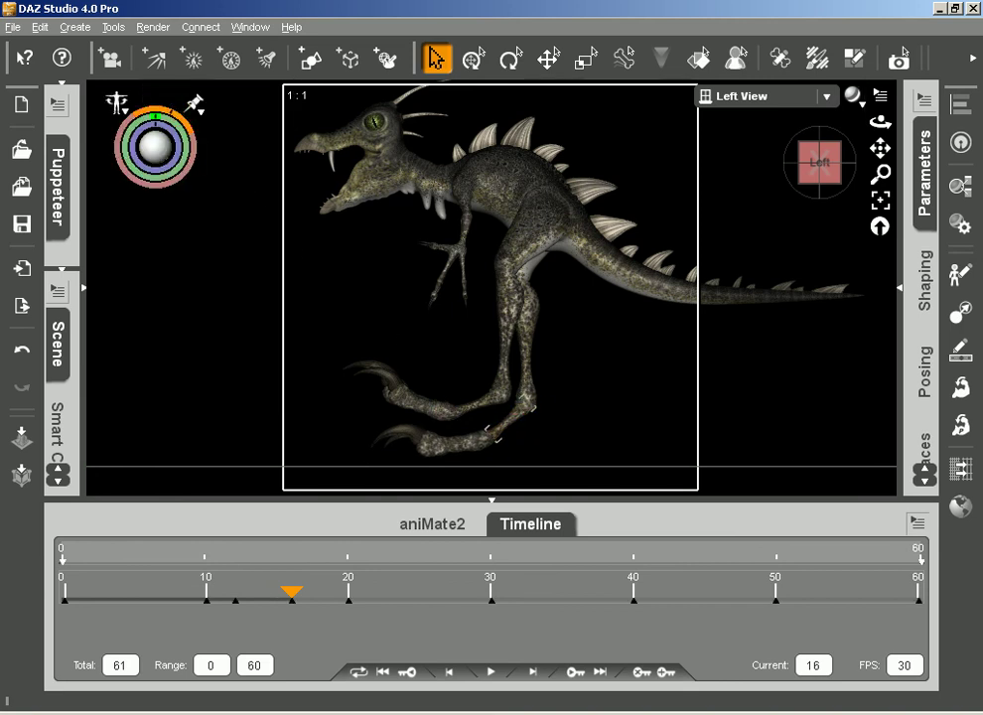
{"action": "left_click_drag", "start_coordinate": [170, 112], "coordinate": [177, 115]}
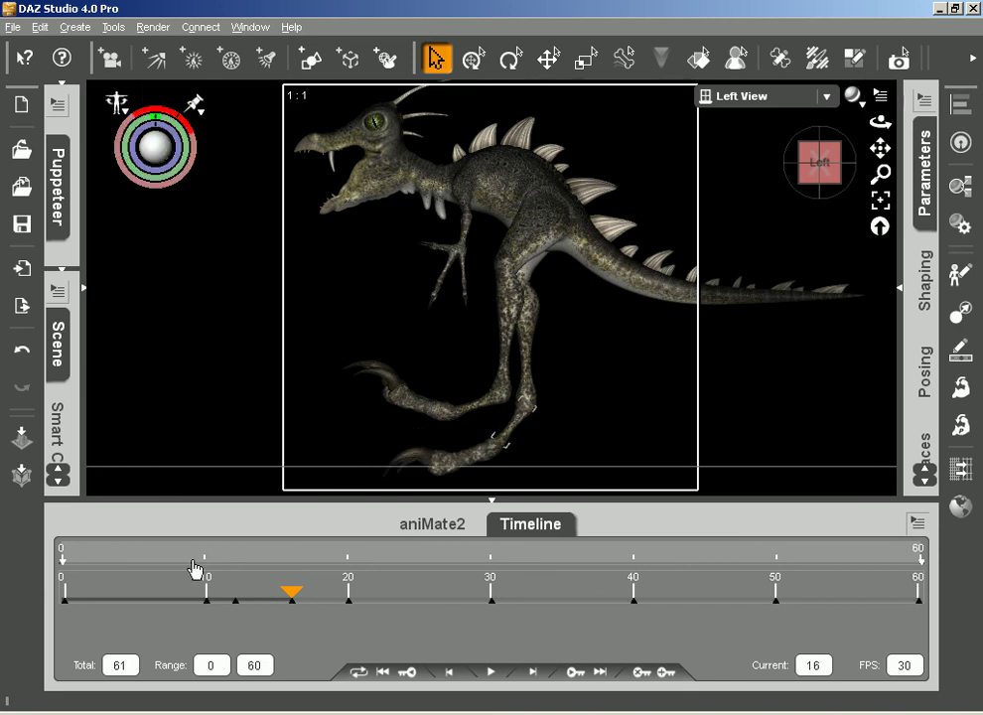
Step: At frames 20 and 24, adjust the right ankle's bend to keep the right foot on the floor line
{"action": "left_click_drag", "start_coordinate": [303, 601], "coordinate": [342, 607]}
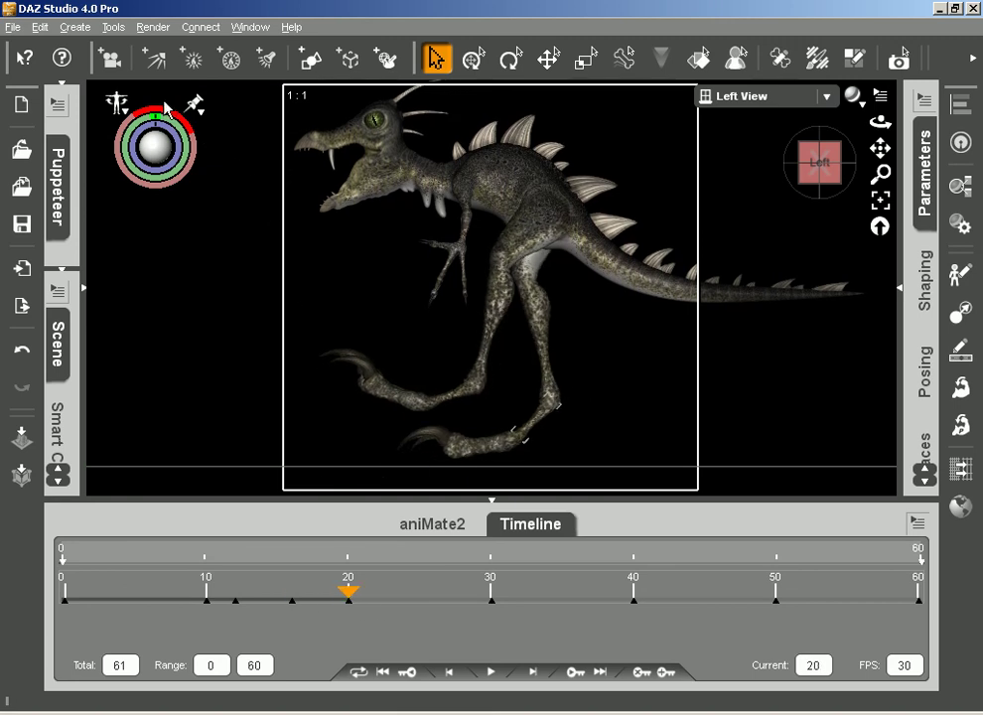
{"action": "left_click_drag", "start_coordinate": [170, 109], "coordinate": [175, 113]}
{"action": "left_click_drag", "start_coordinate": [348, 590], "coordinate": [406, 594]}
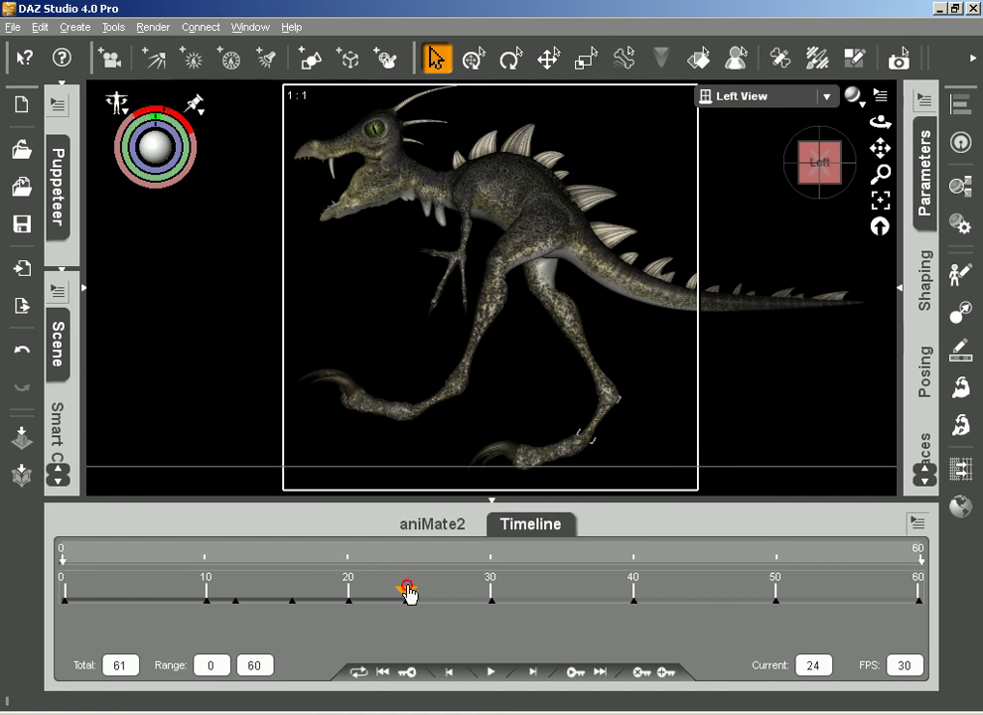
Step: Scrub through the remaining frames, turn on looping and play the walk in Perspective View
{"action": "left_click_drag", "start_coordinate": [409, 593], "coordinate": [601, 582]}
{"action": "left_click_drag", "start_coordinate": [672, 603], "coordinate": [905, 615]}
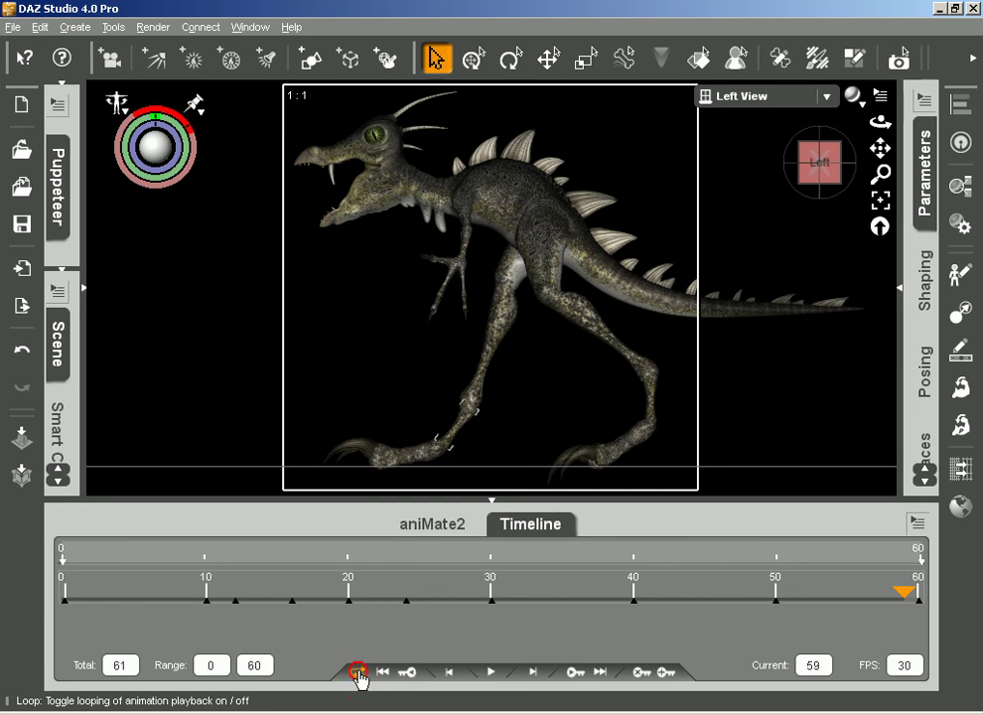
{"action": "left_click", "coordinate": [358, 673]}
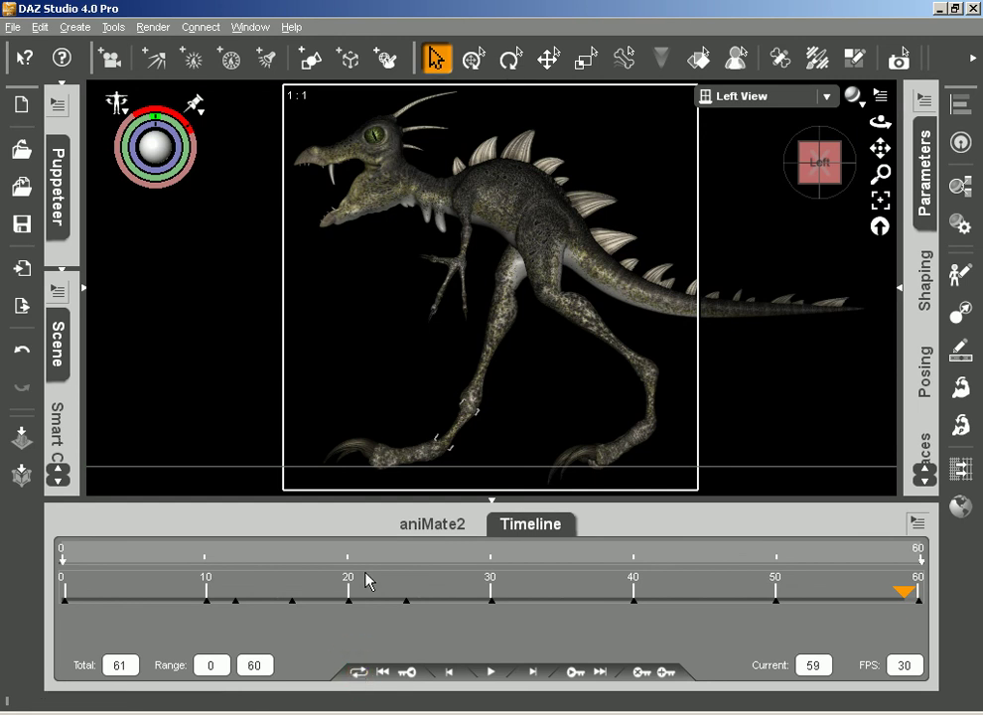
{"action": "left_click", "coordinate": [825, 99]}
{"action": "left_click", "coordinate": [817, 107]}
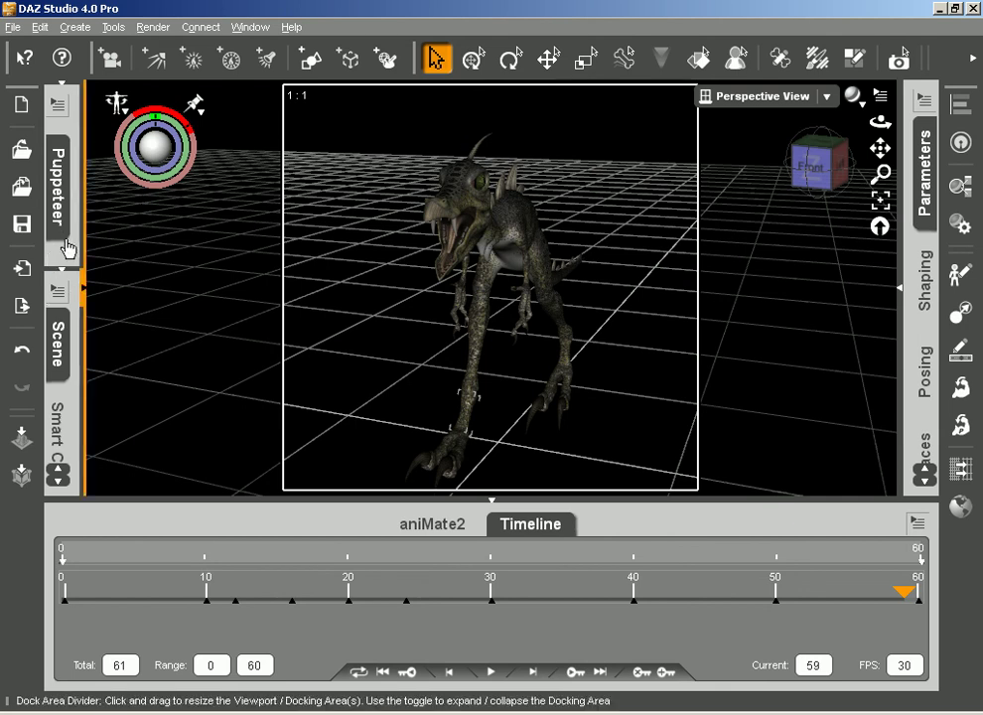
{"action": "left_click", "coordinate": [485, 673]}
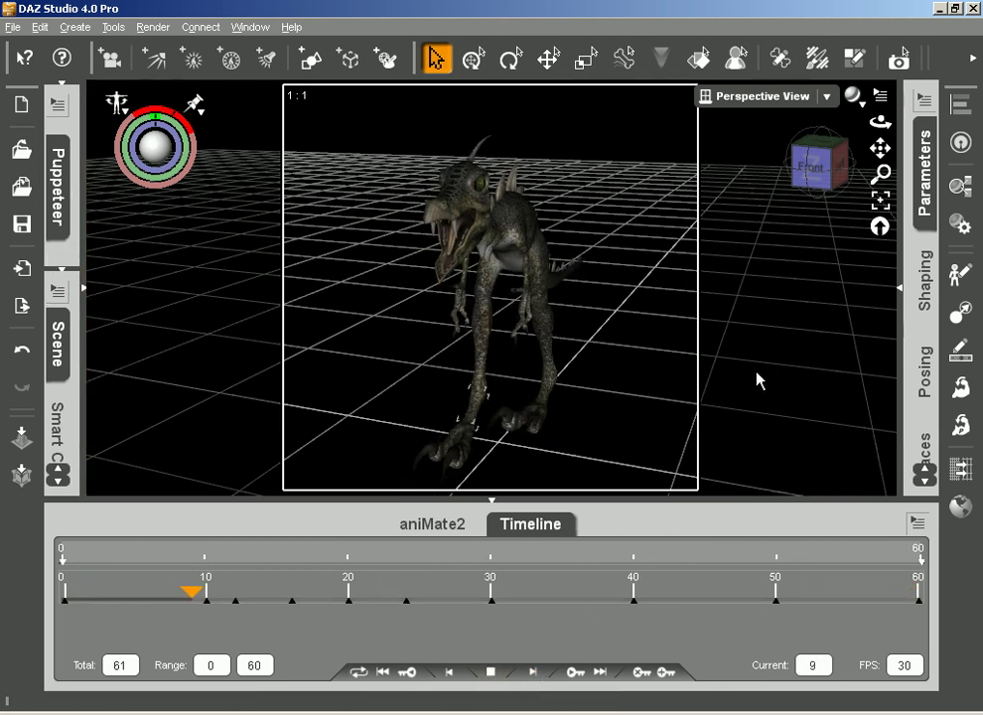